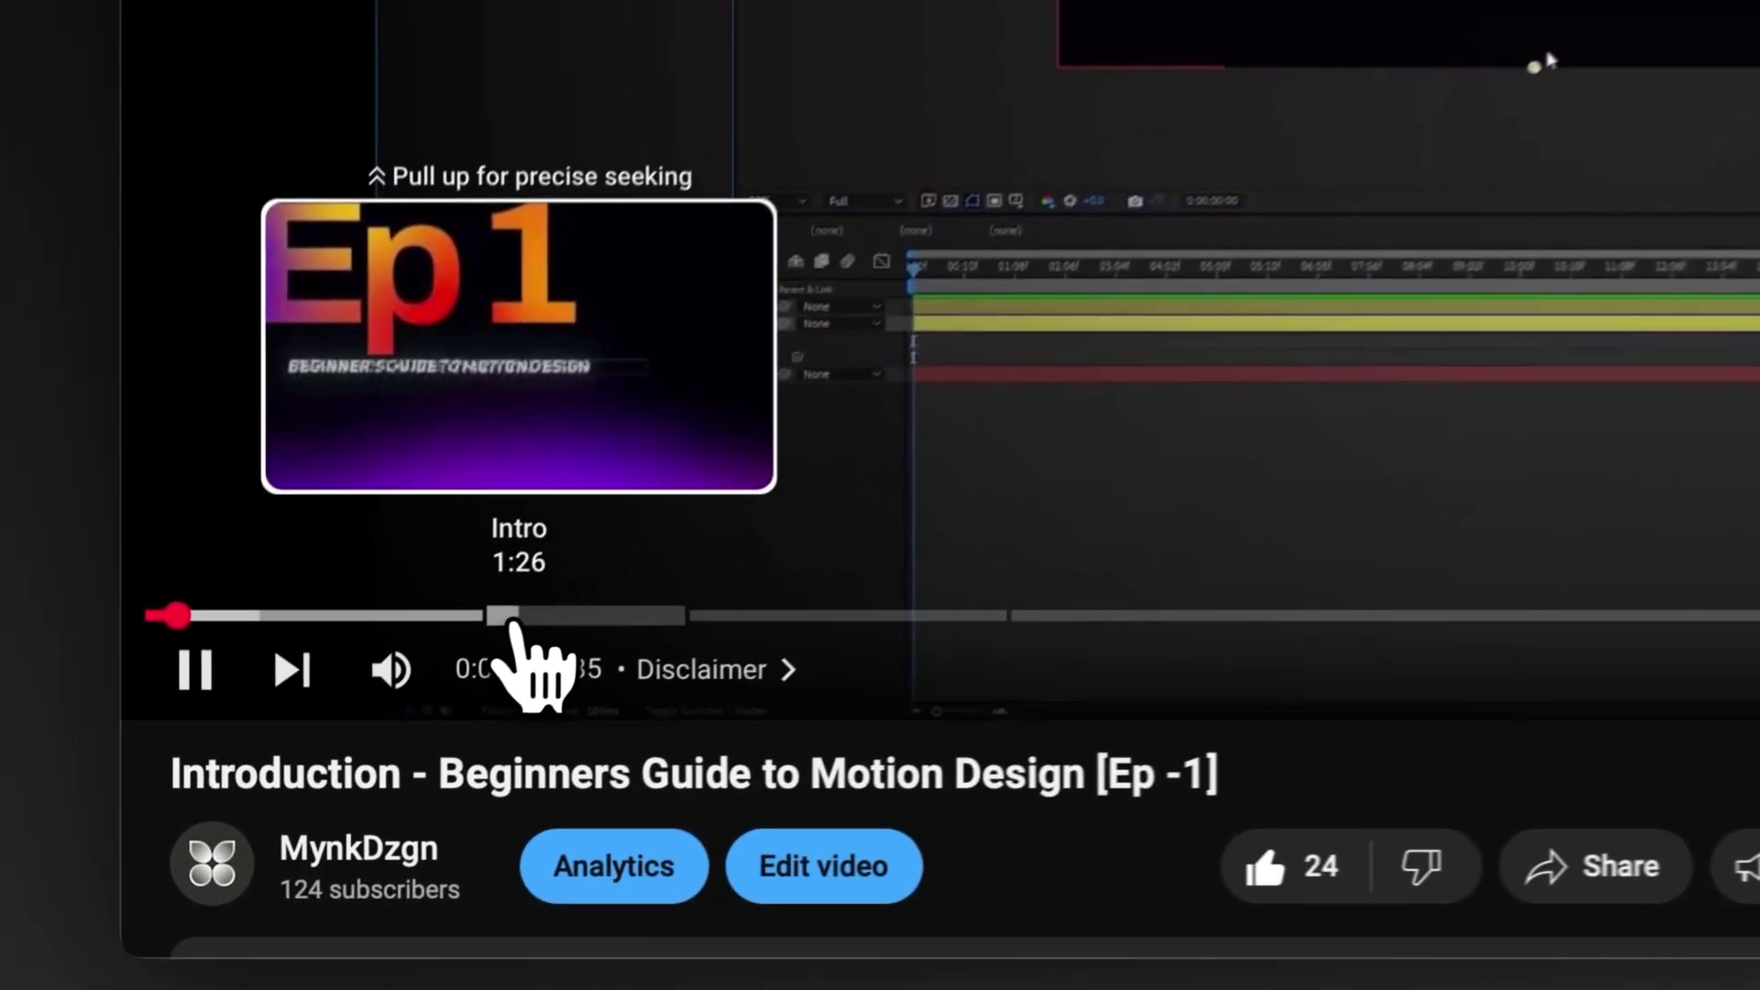
click(371, 738)
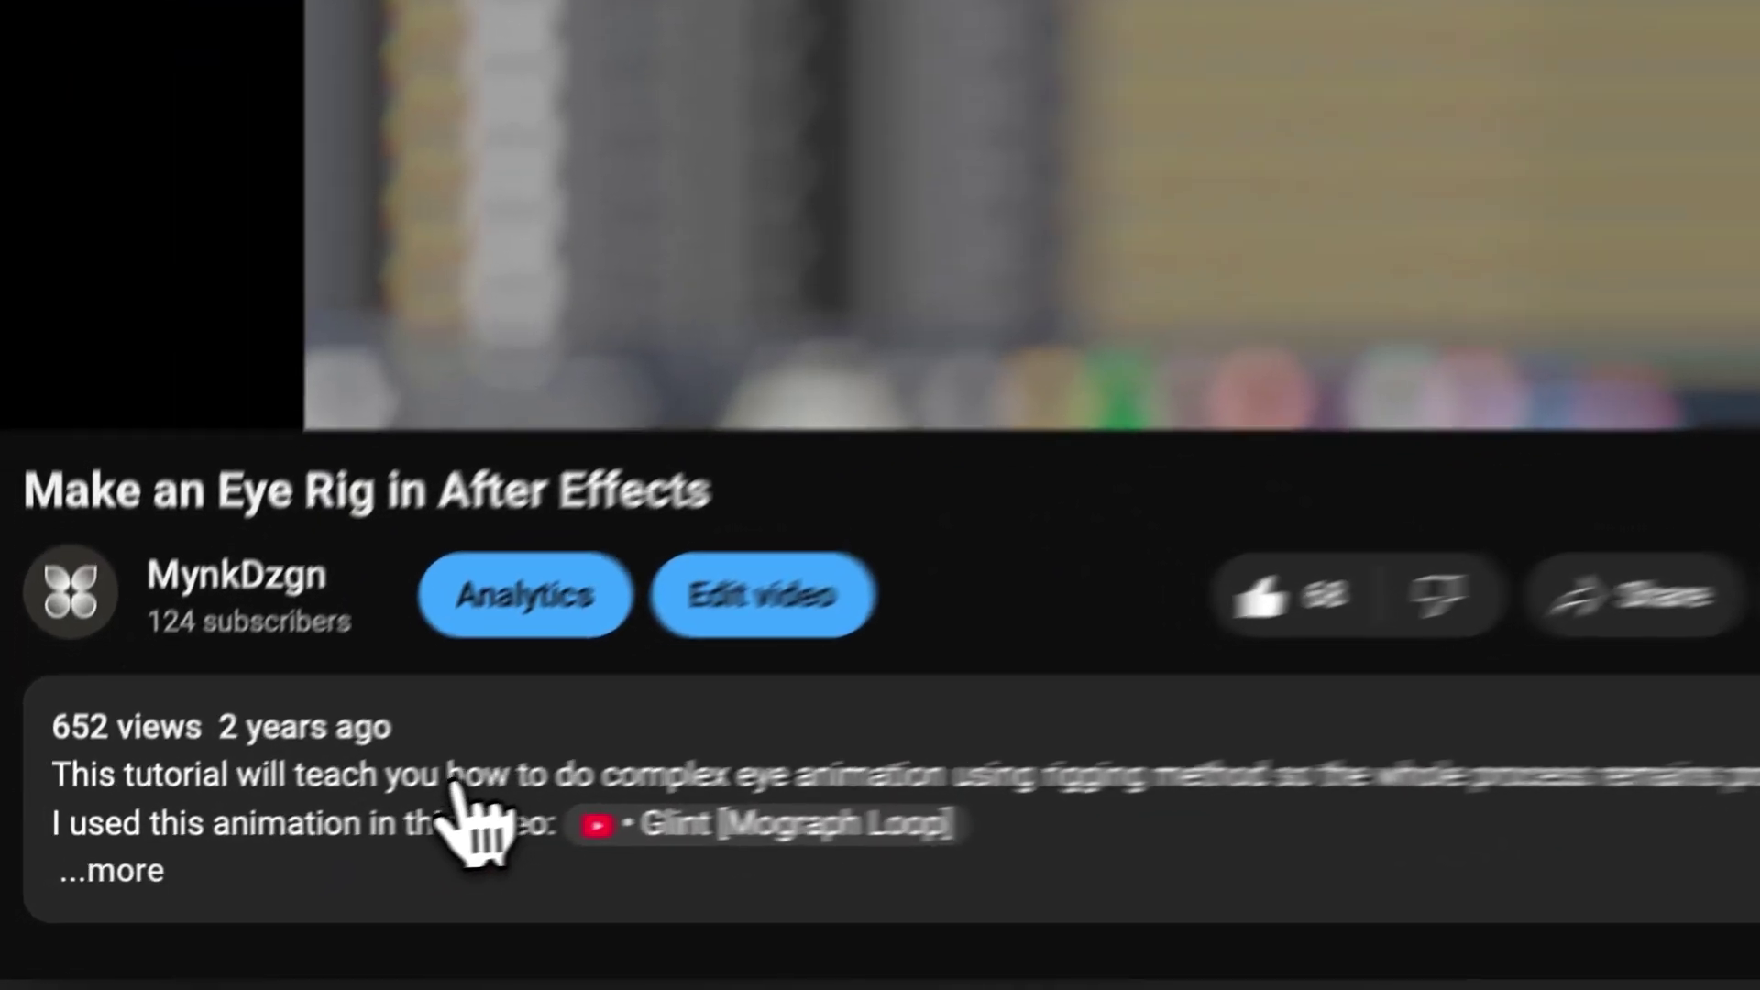
click(237, 873)
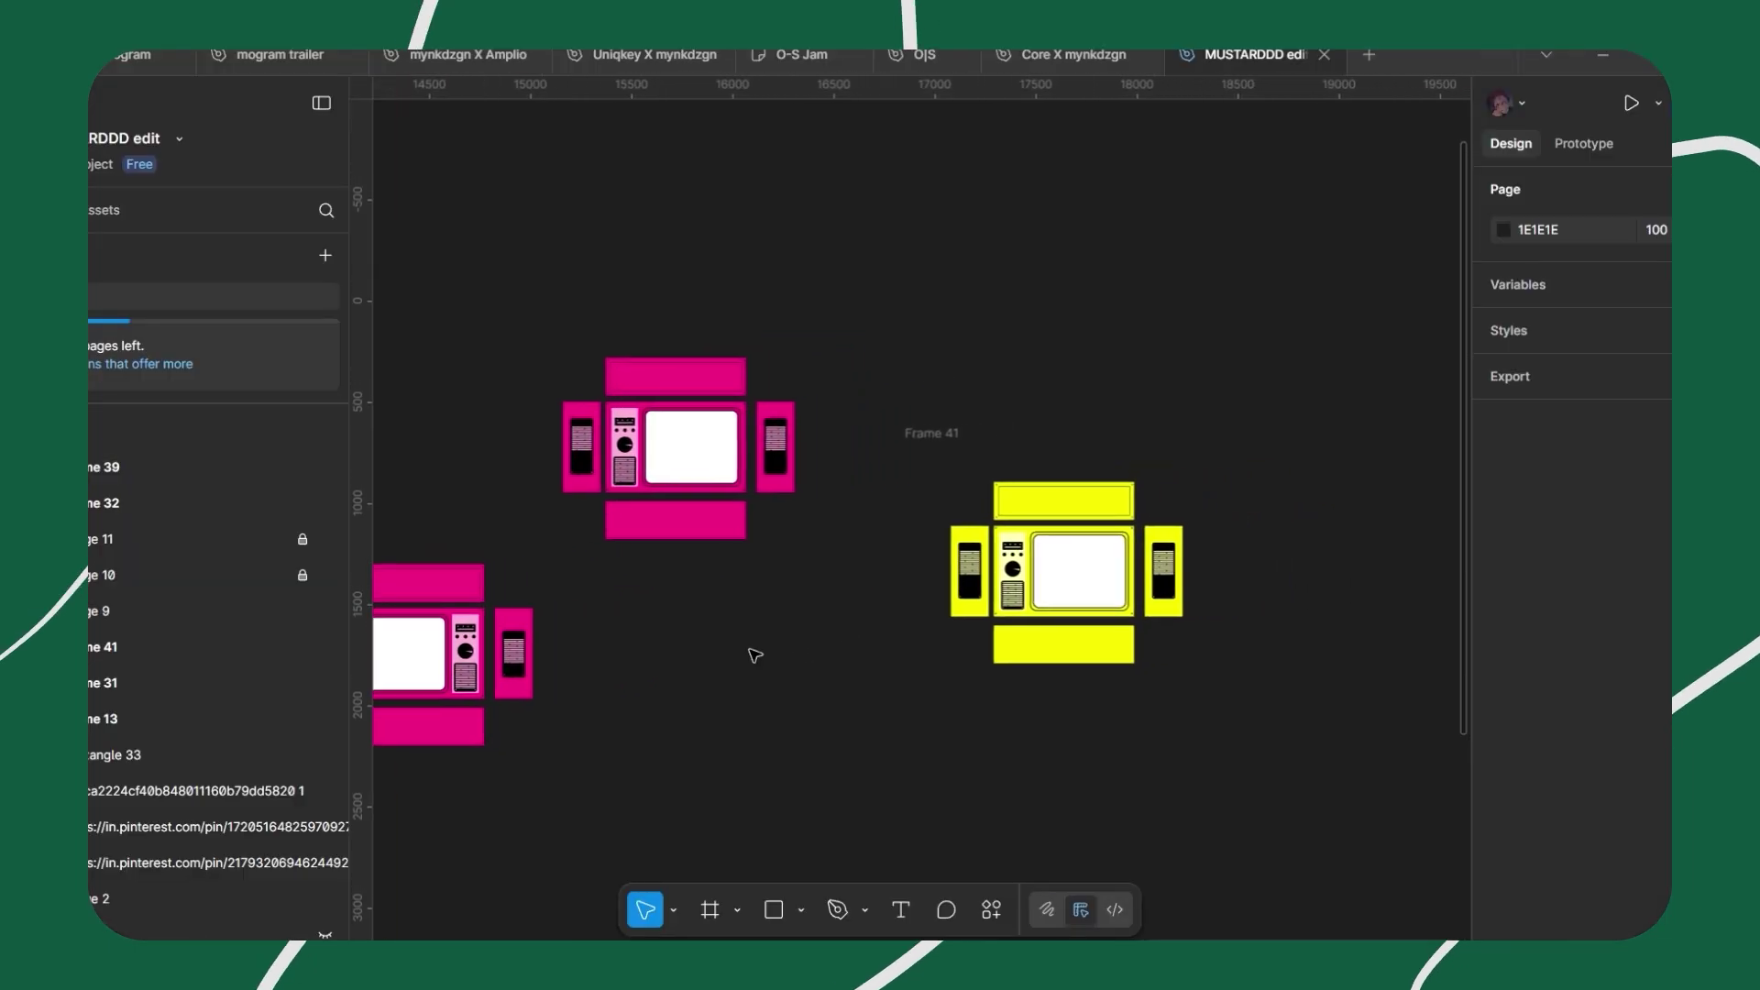
Select Frame 41 holding the yellow TV parts in Figma and run the AEUX plugin on it.
click(878, 446)
key(ctrl+k)
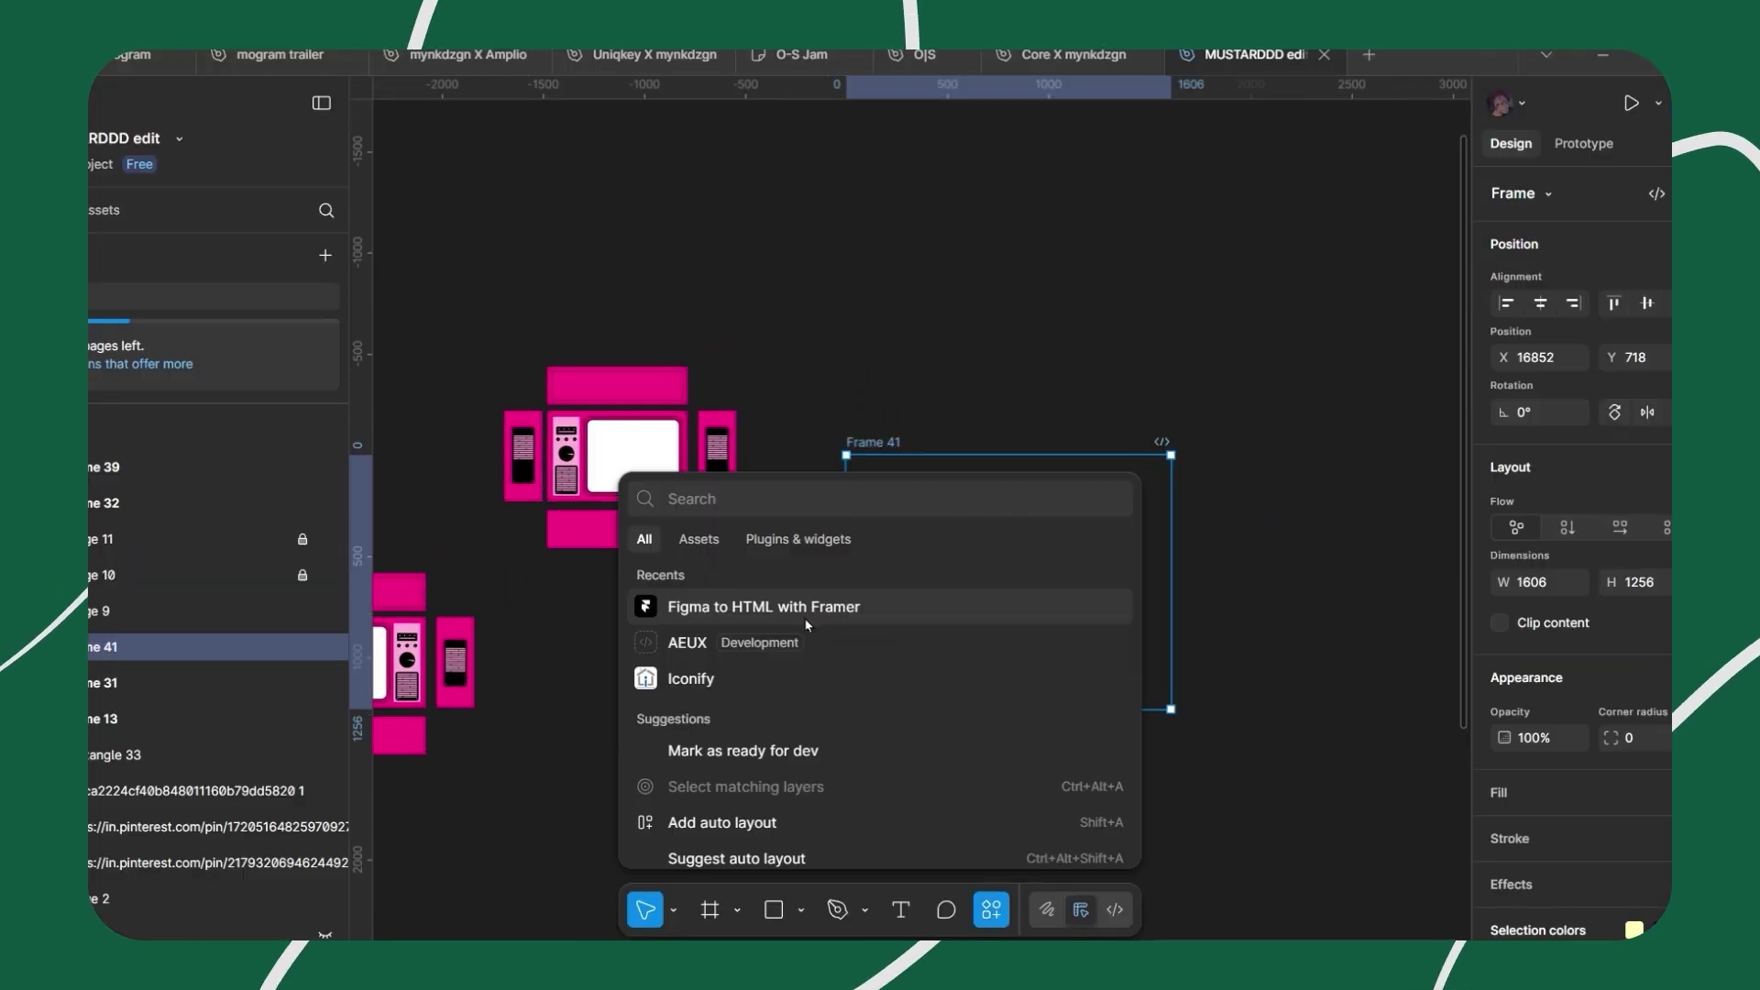
click(778, 643)
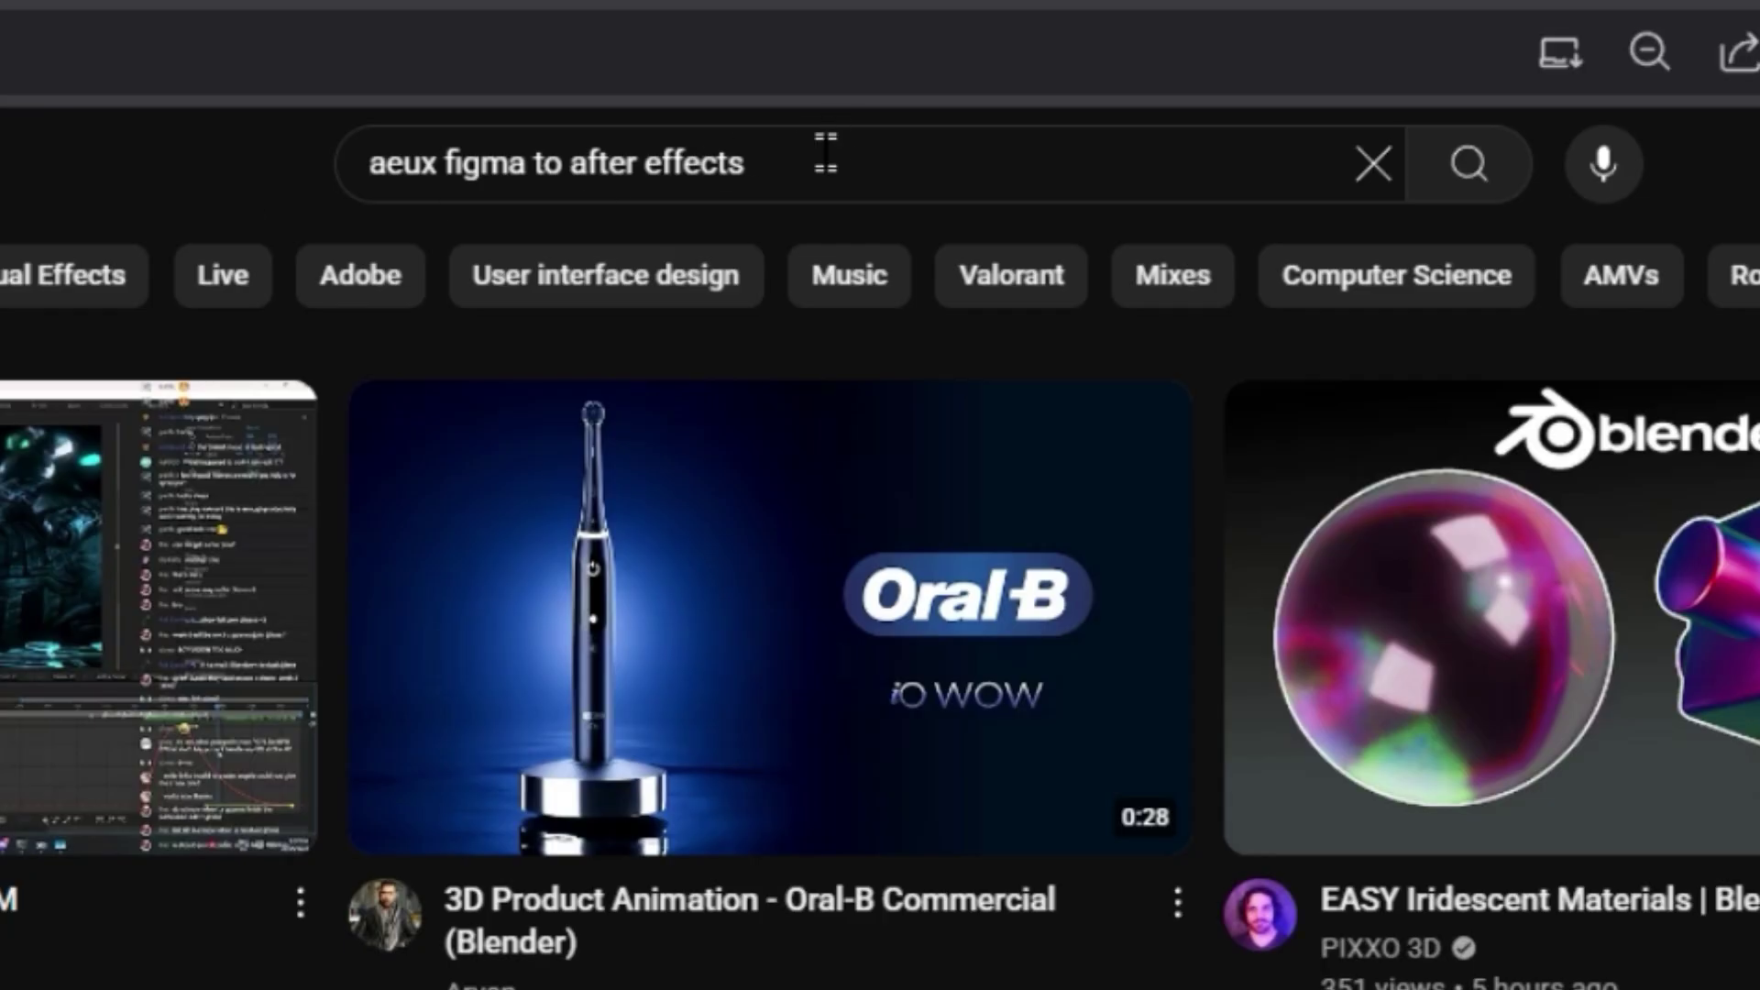
Search YouTube for "aeux figma to after effects" and look through the resulting tutorials.
key(Return)
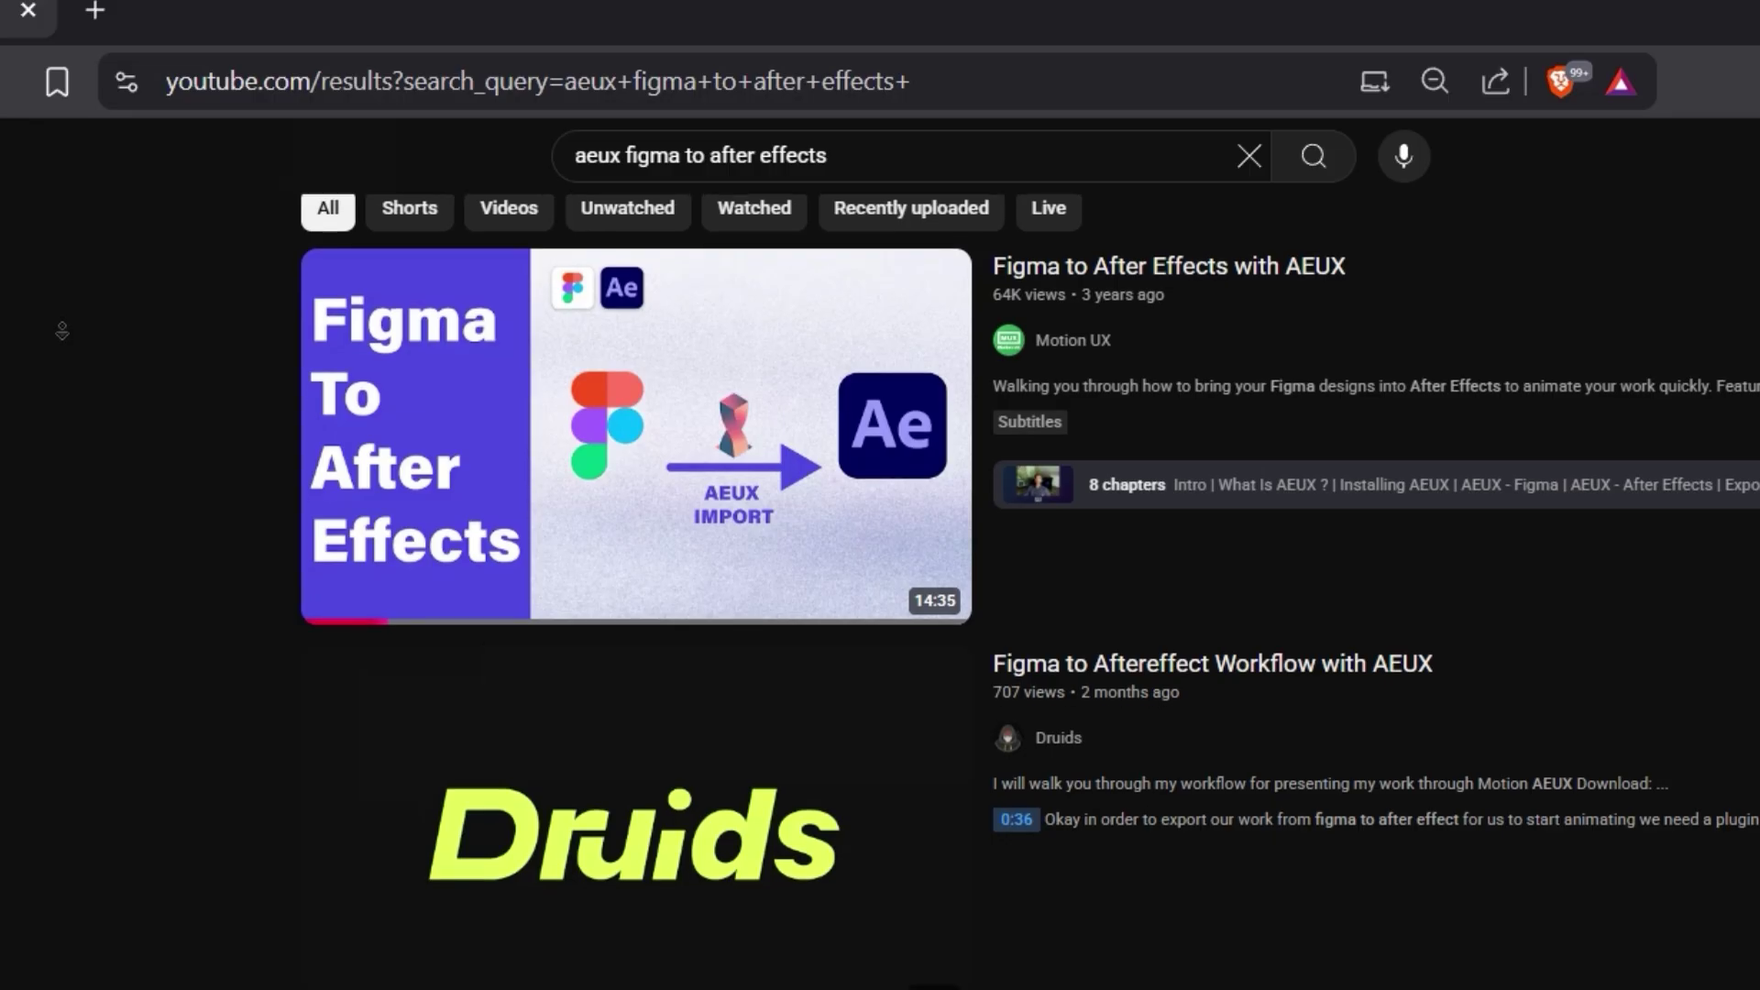
scroll(64, 357, down, 2)
scroll(63, 359, down, 5)
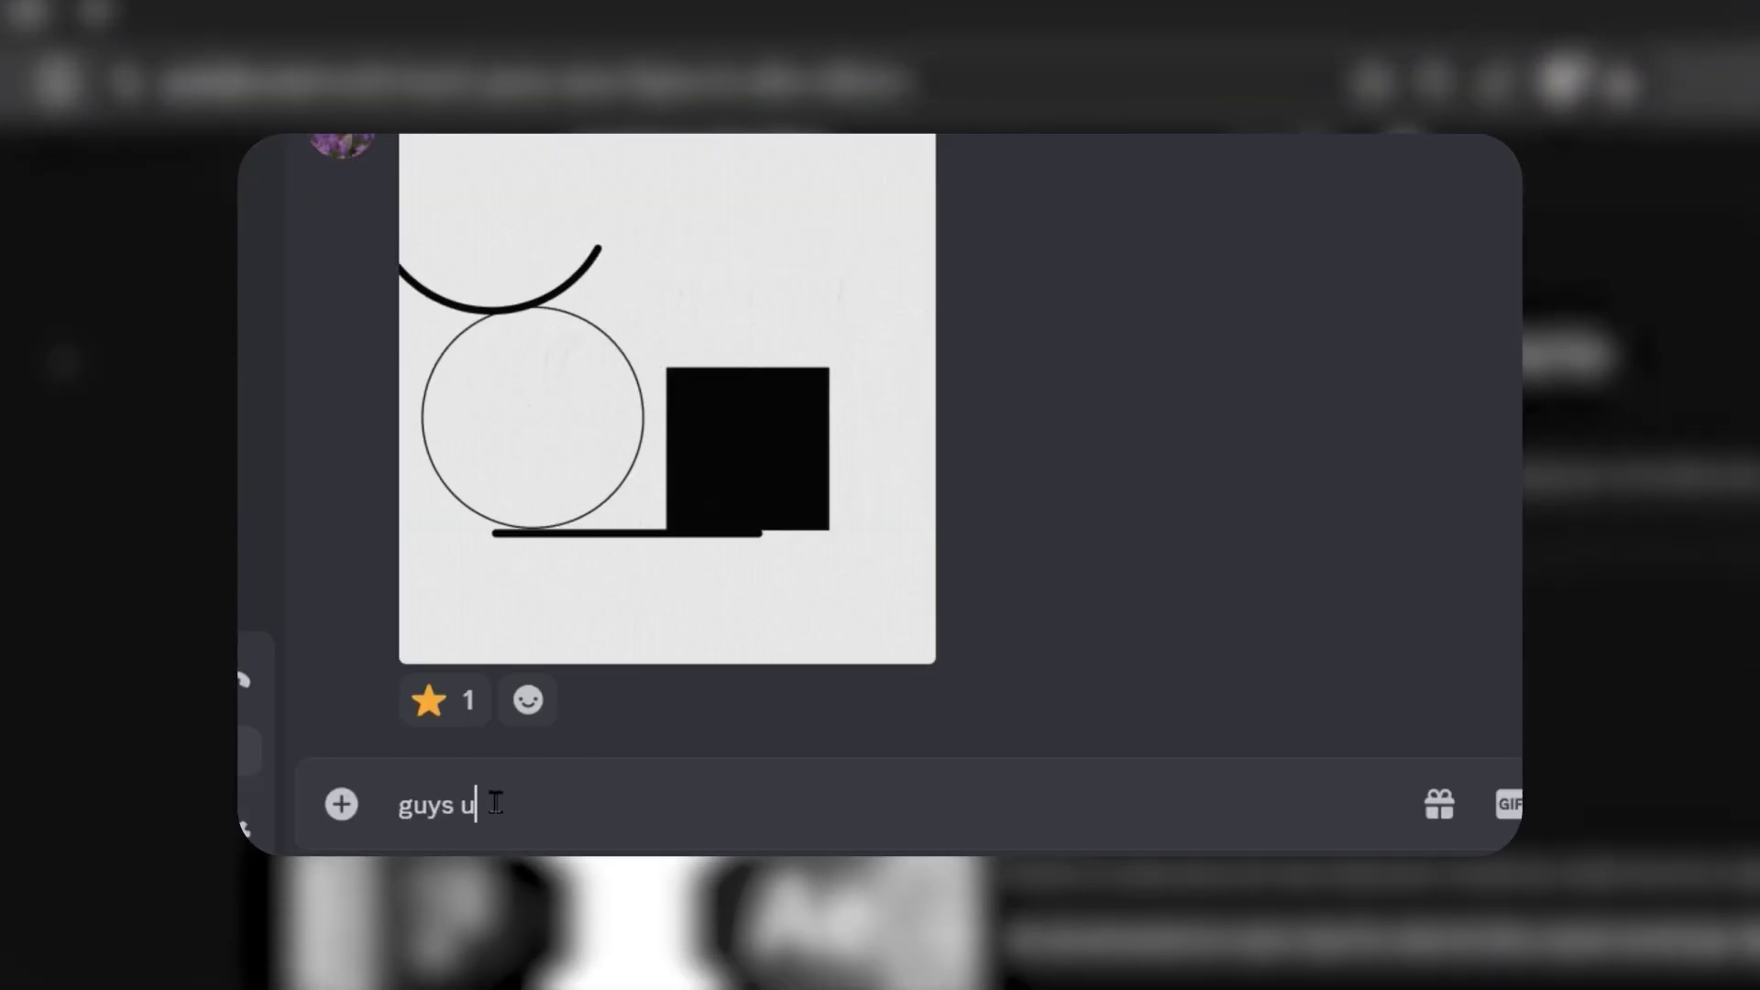
Write the chat message "guys i need help" in Discord.
key(BackSpace)
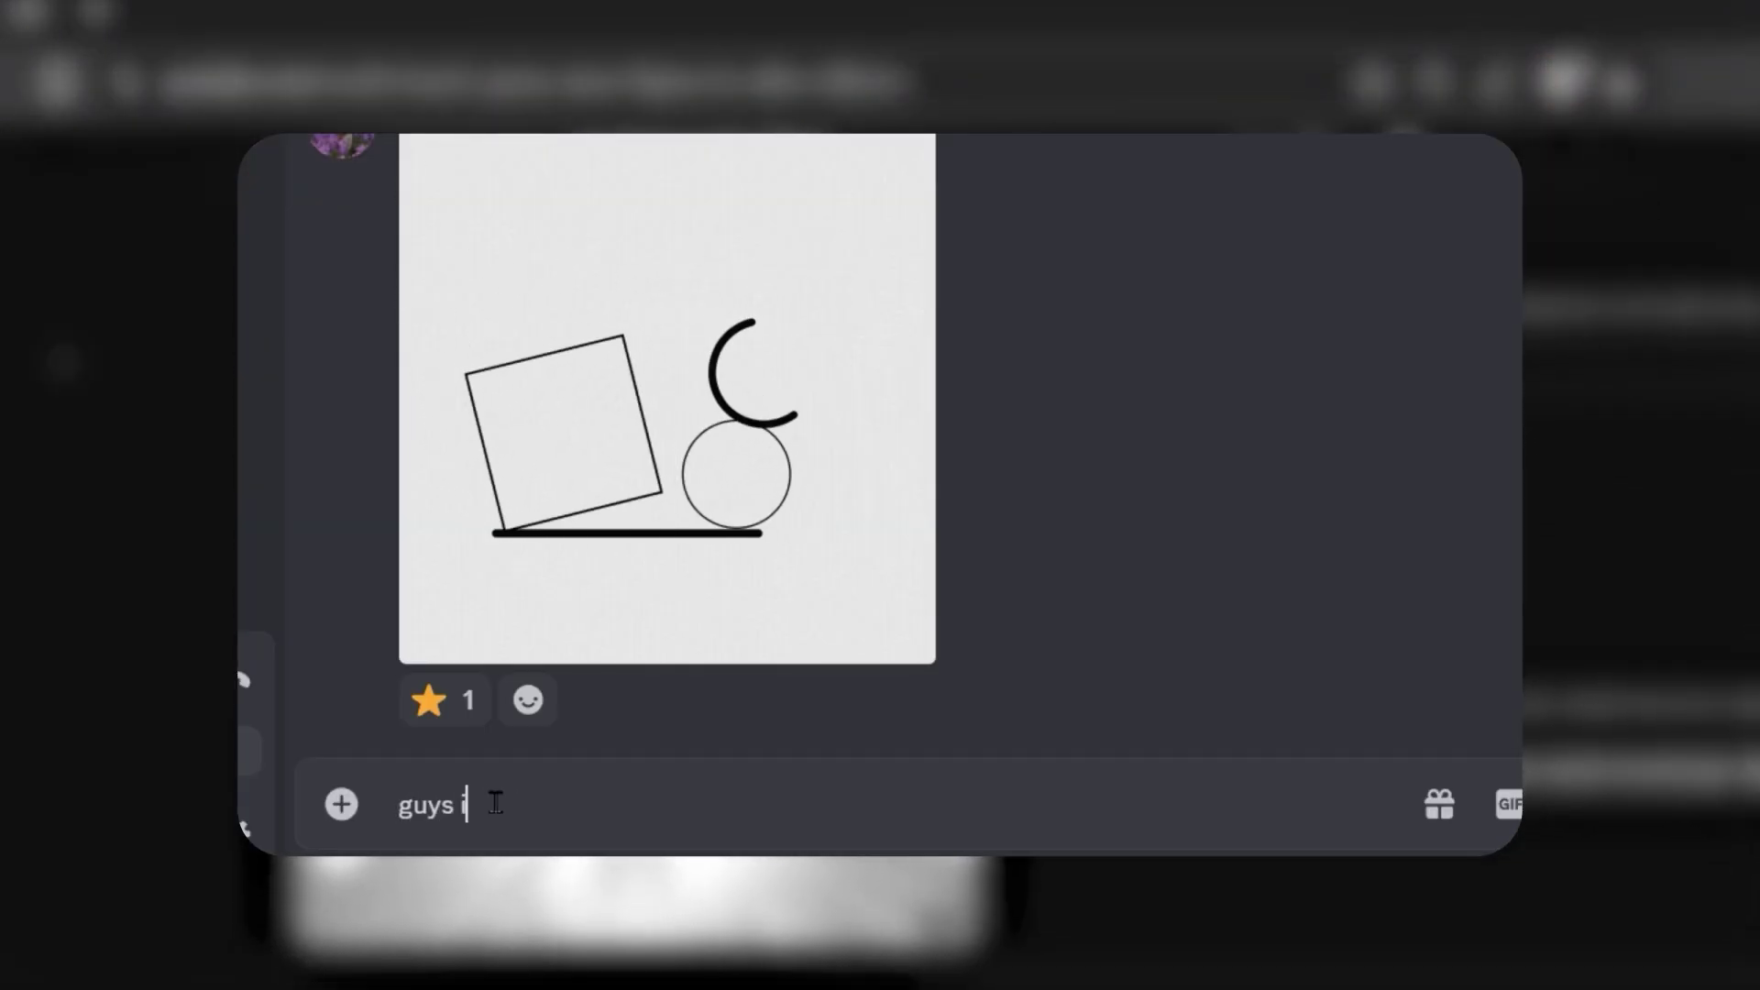
text(i need help)
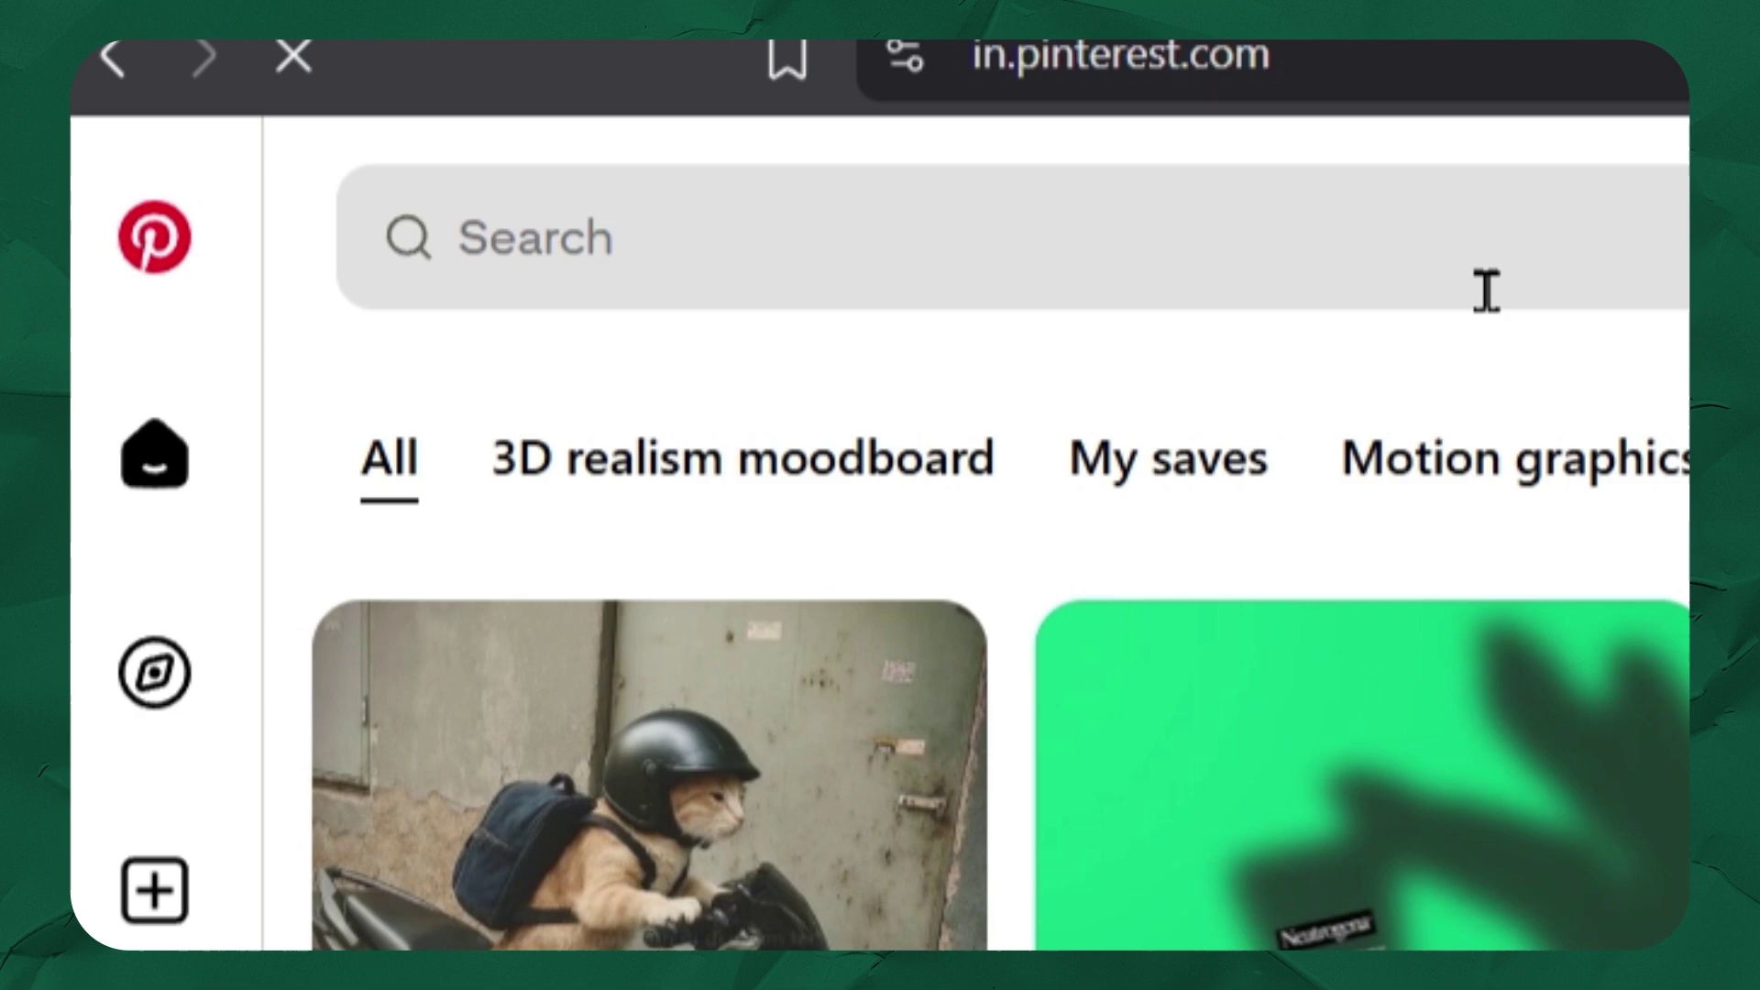
Search Pinterest for "retro tv design" and look through the pins for TV references.
click(1489, 287)
text(retro tv)
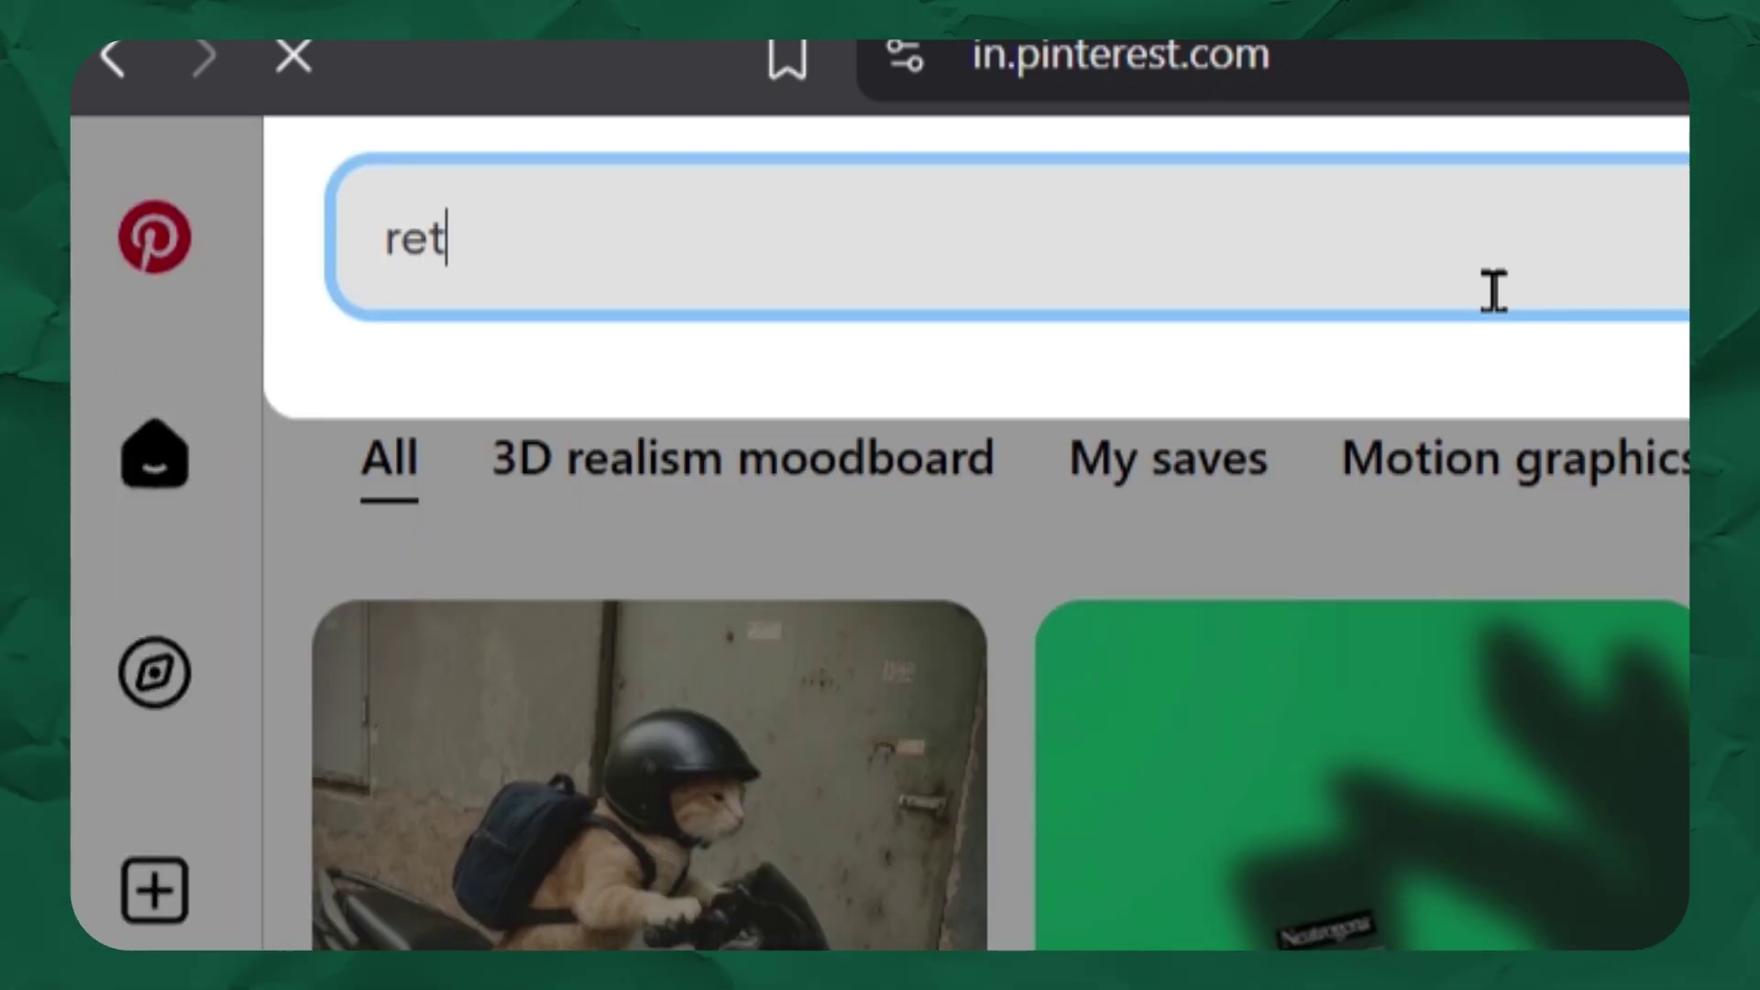
text( design)
key(Return)
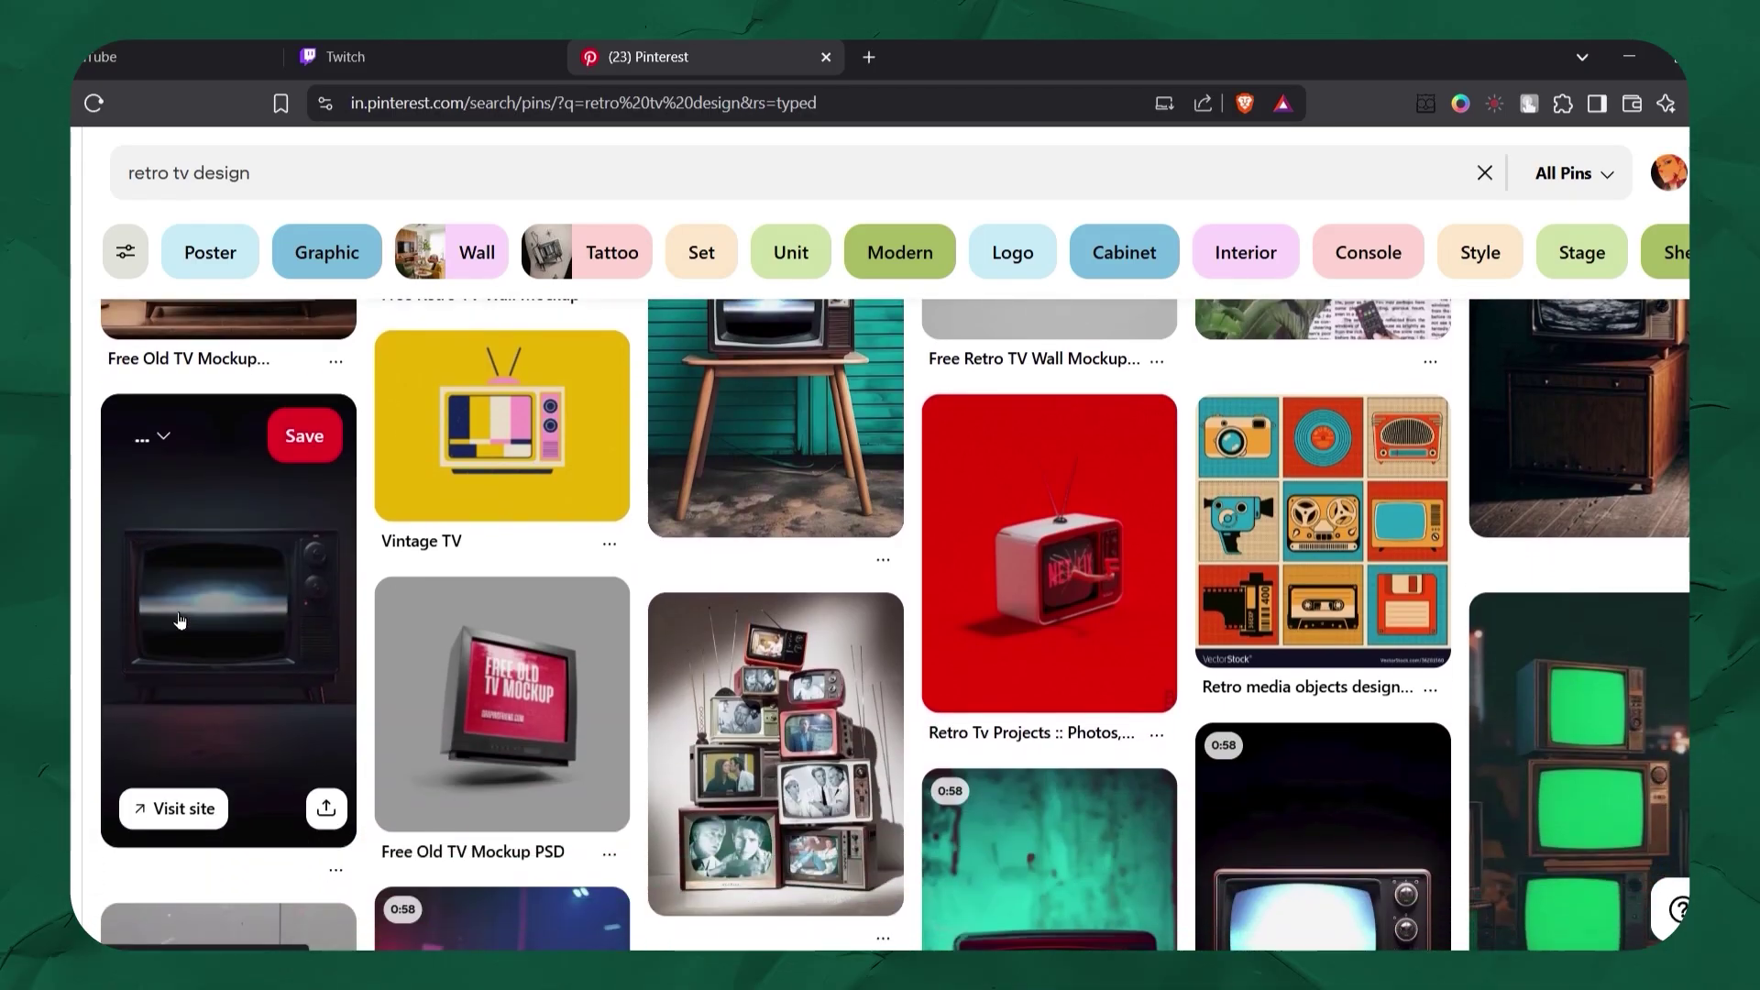
scroll(181, 619, down, 3)
scroll(181, 619, down, 1)
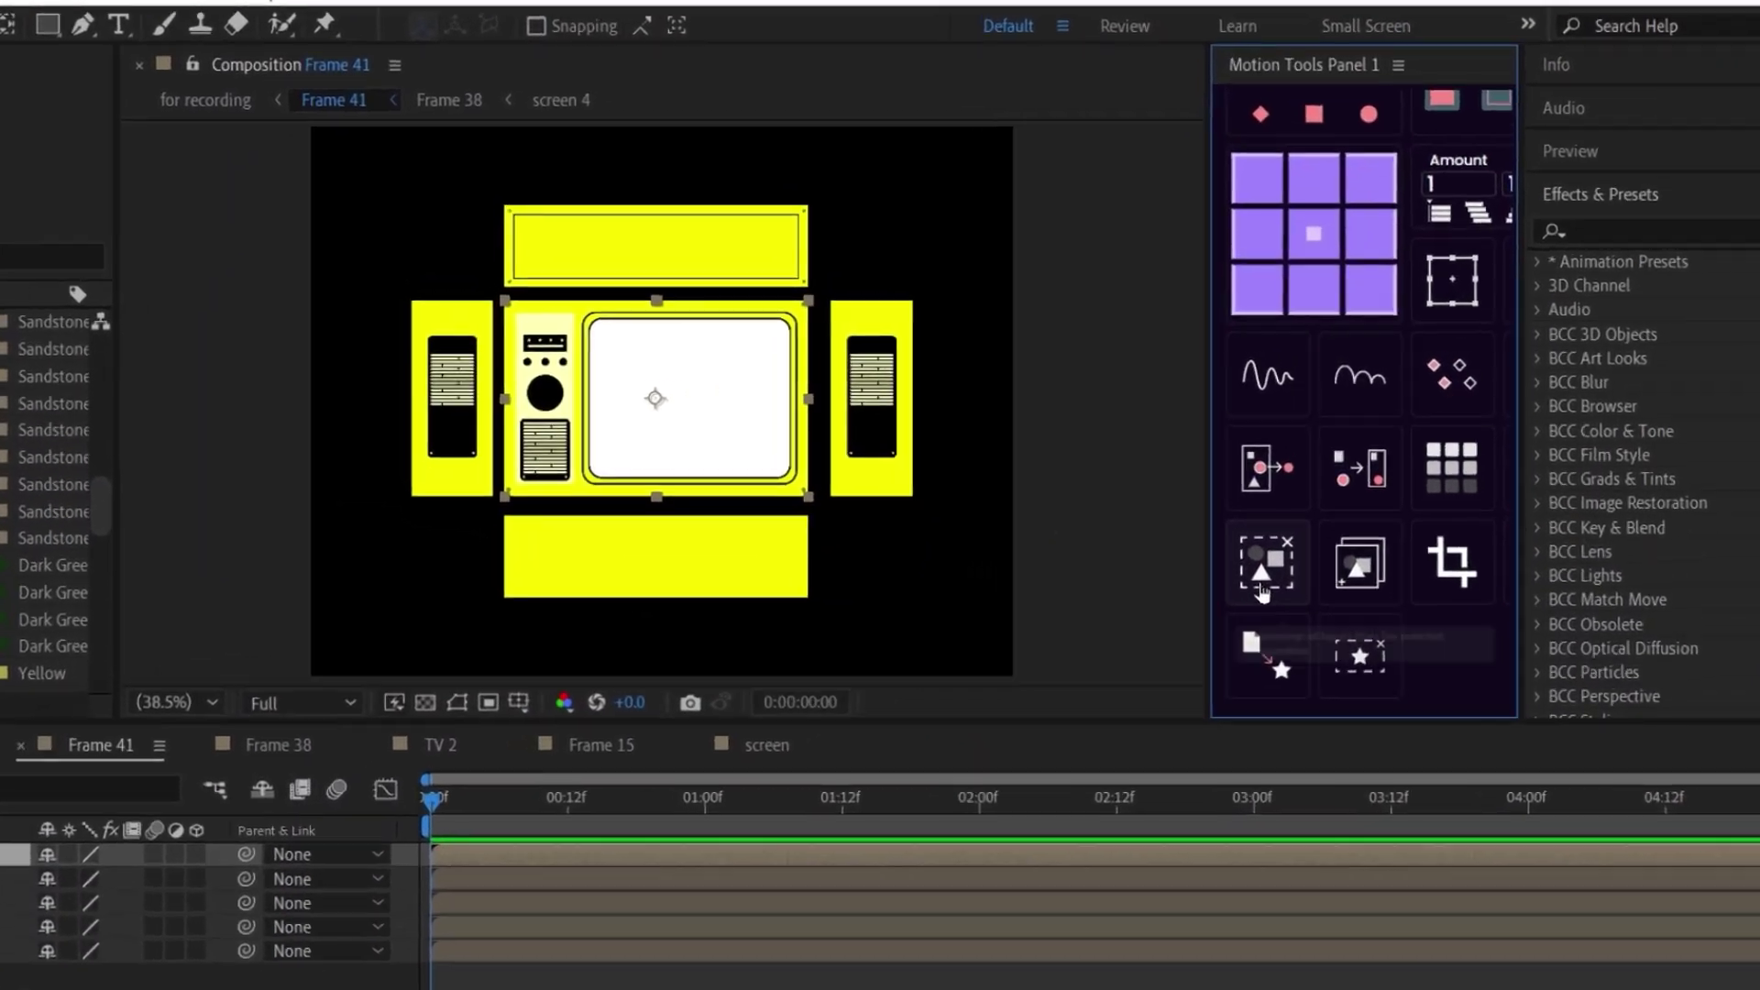
Look over the Motion Tools Classic product page on motiondesign.school for the plugin's tools and download option.
click(1311, 562)
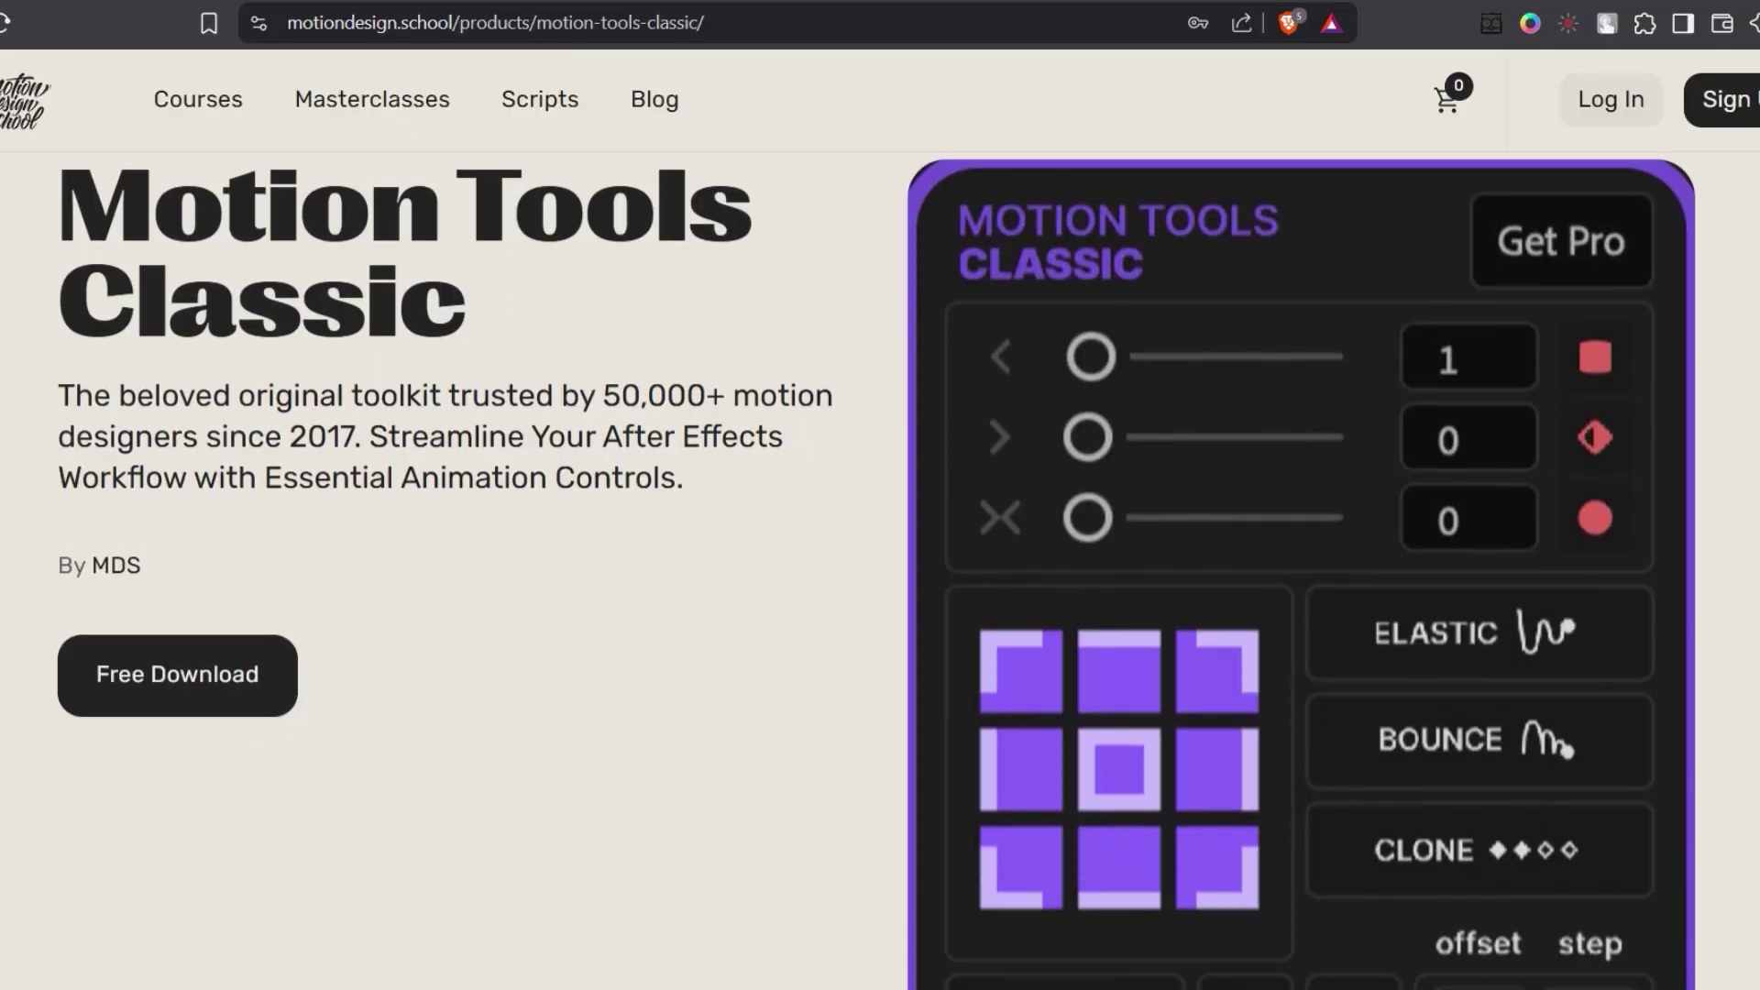
scroll(751, 569, down, 3)
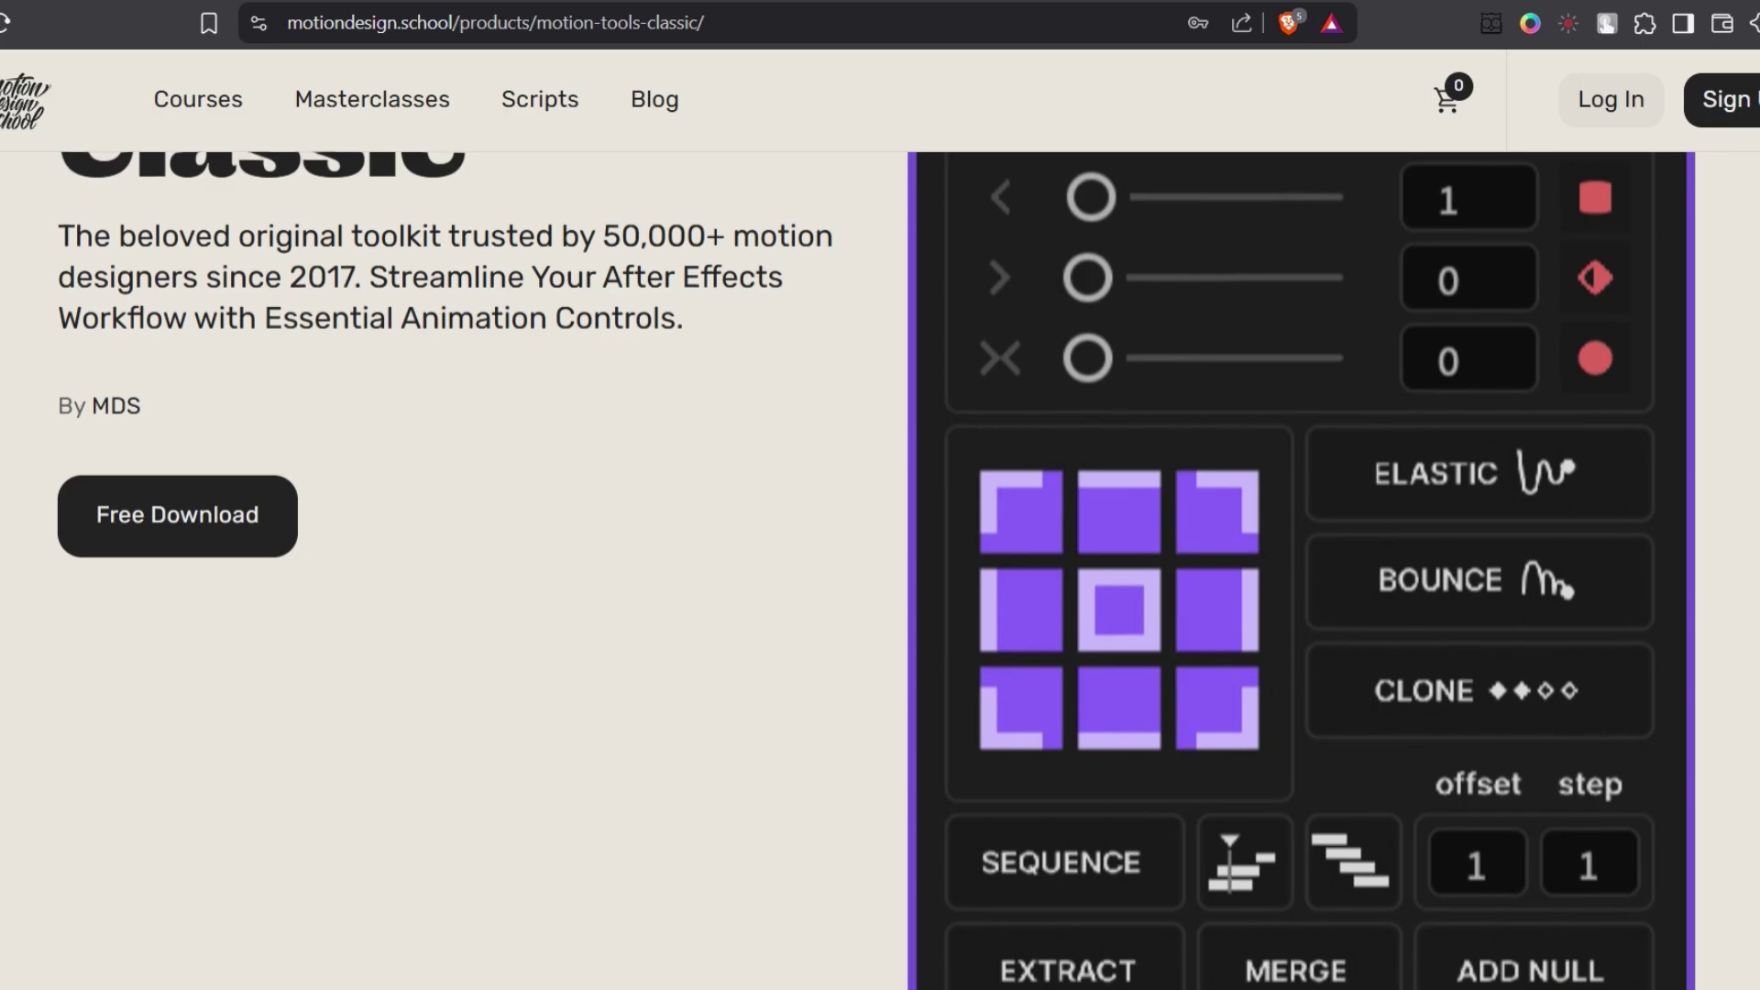
scroll(880, 568, down, 3)
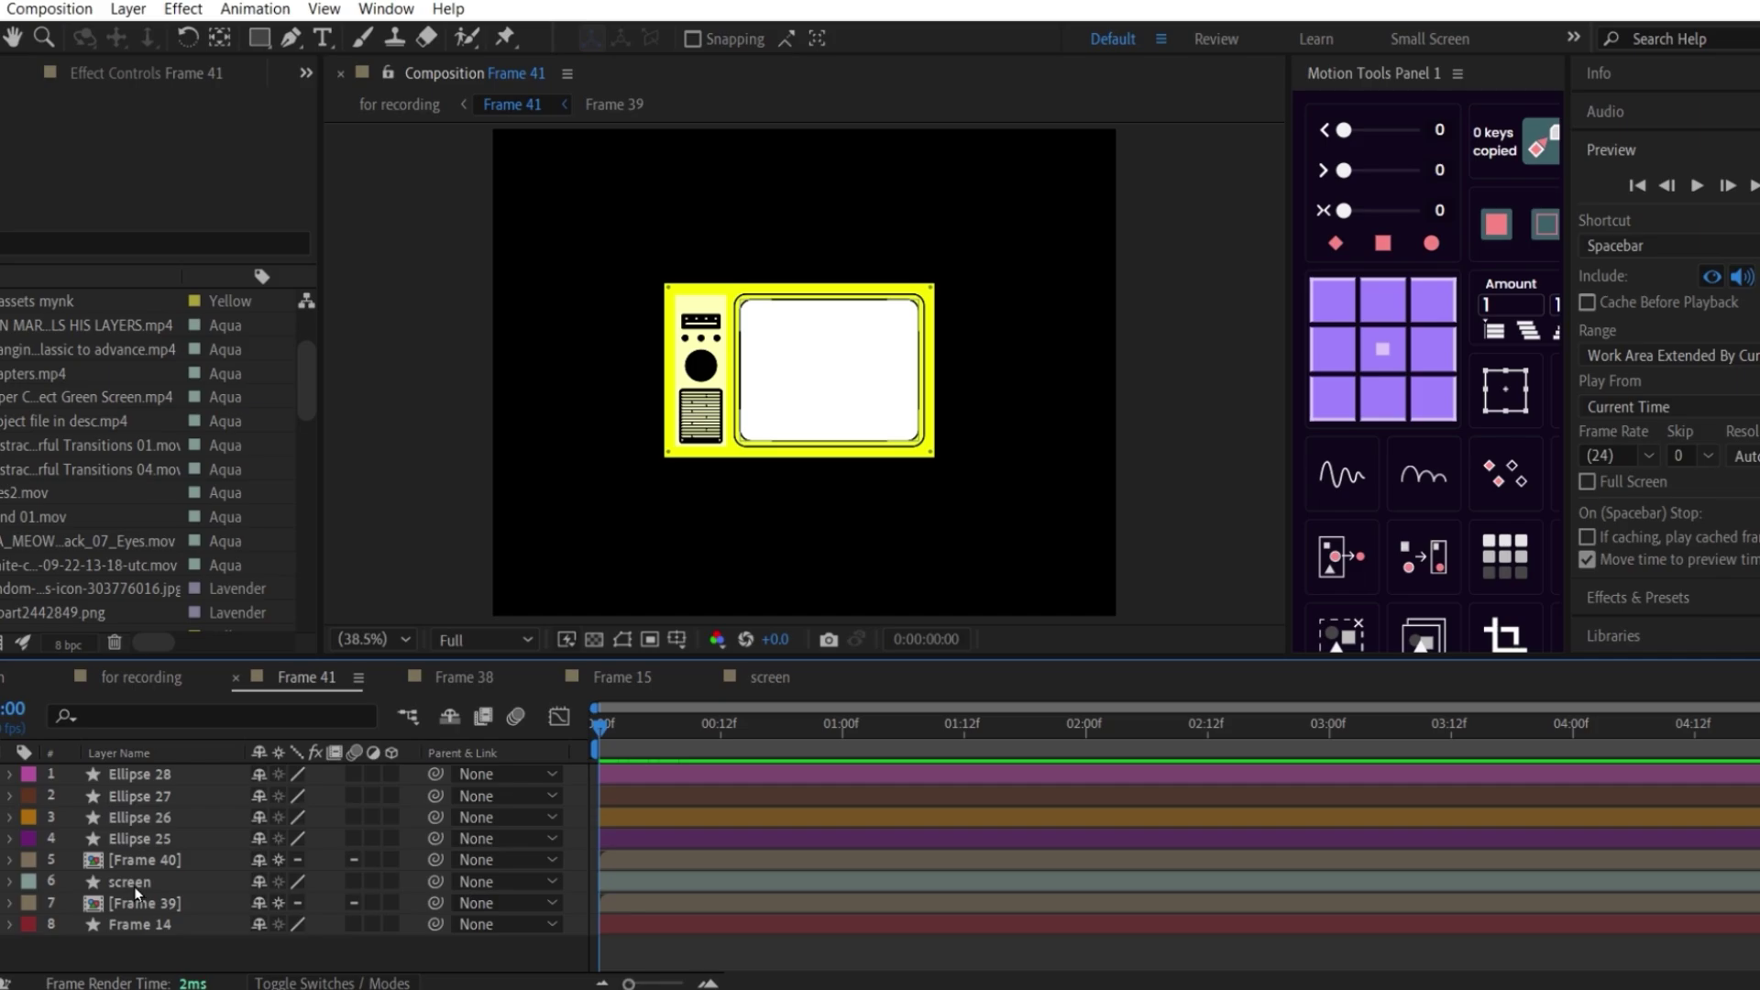
Pre-compose the screen layer of the Frame 41 composition in After Effects.
click(134, 888)
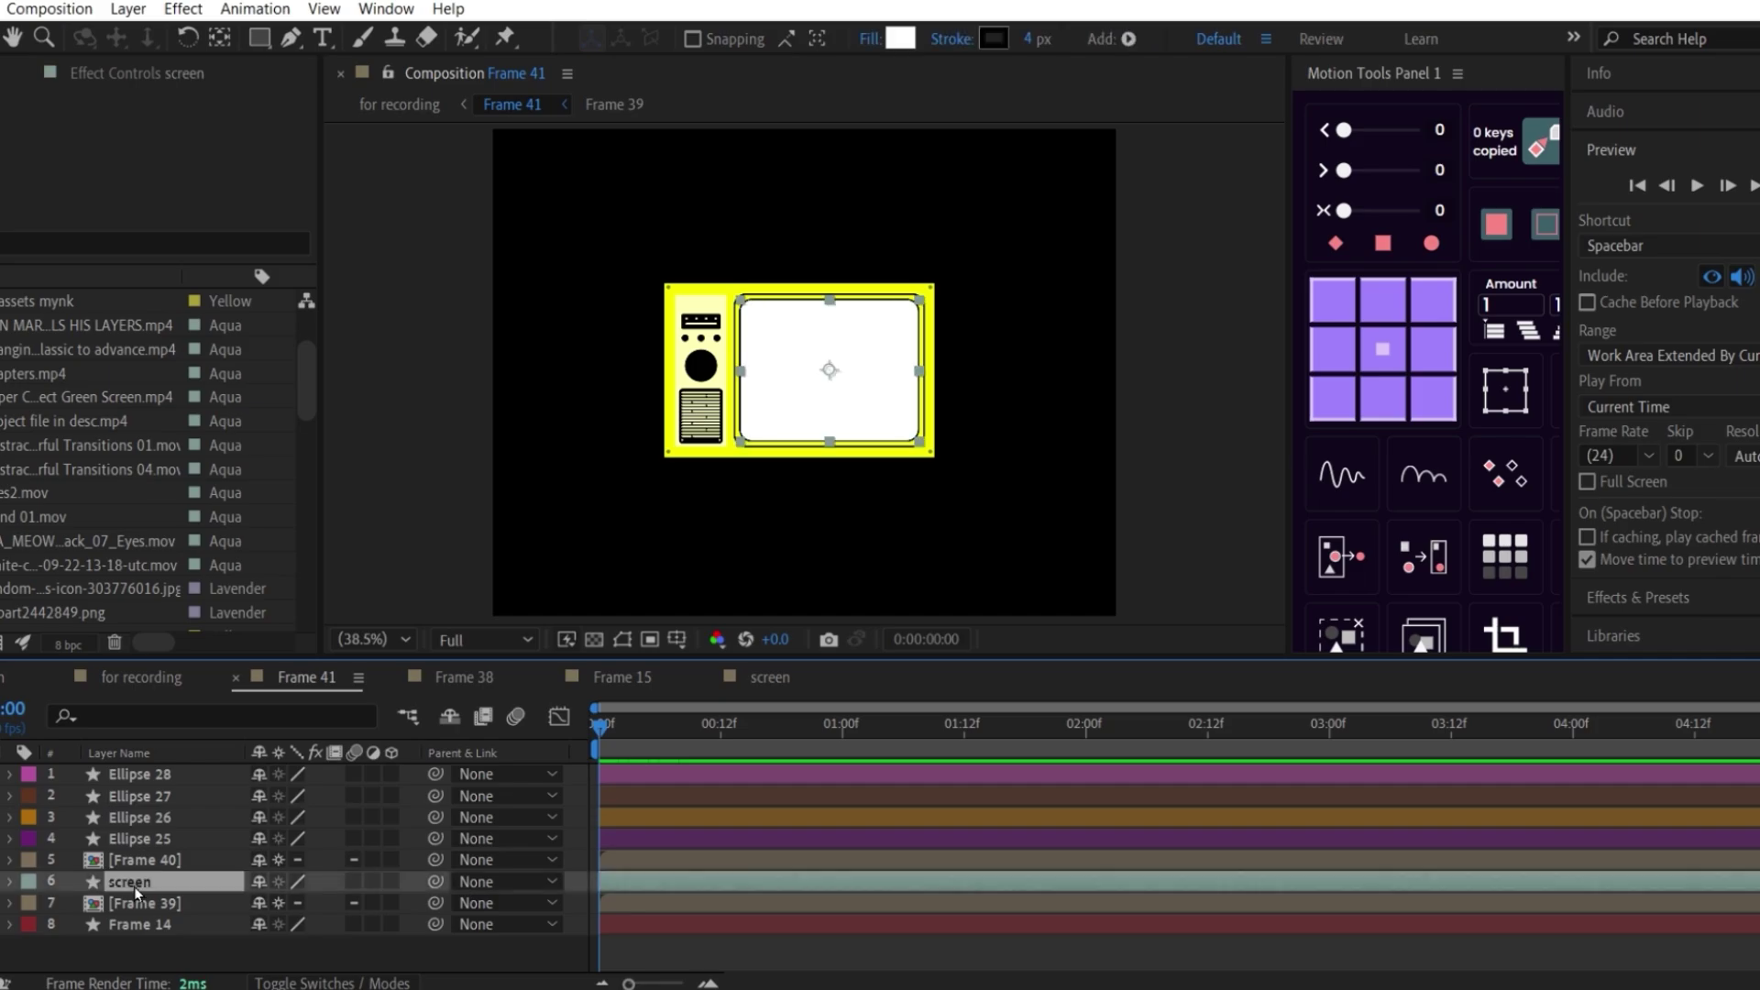
key(ctrl+shift+c)
click(1308, 676)
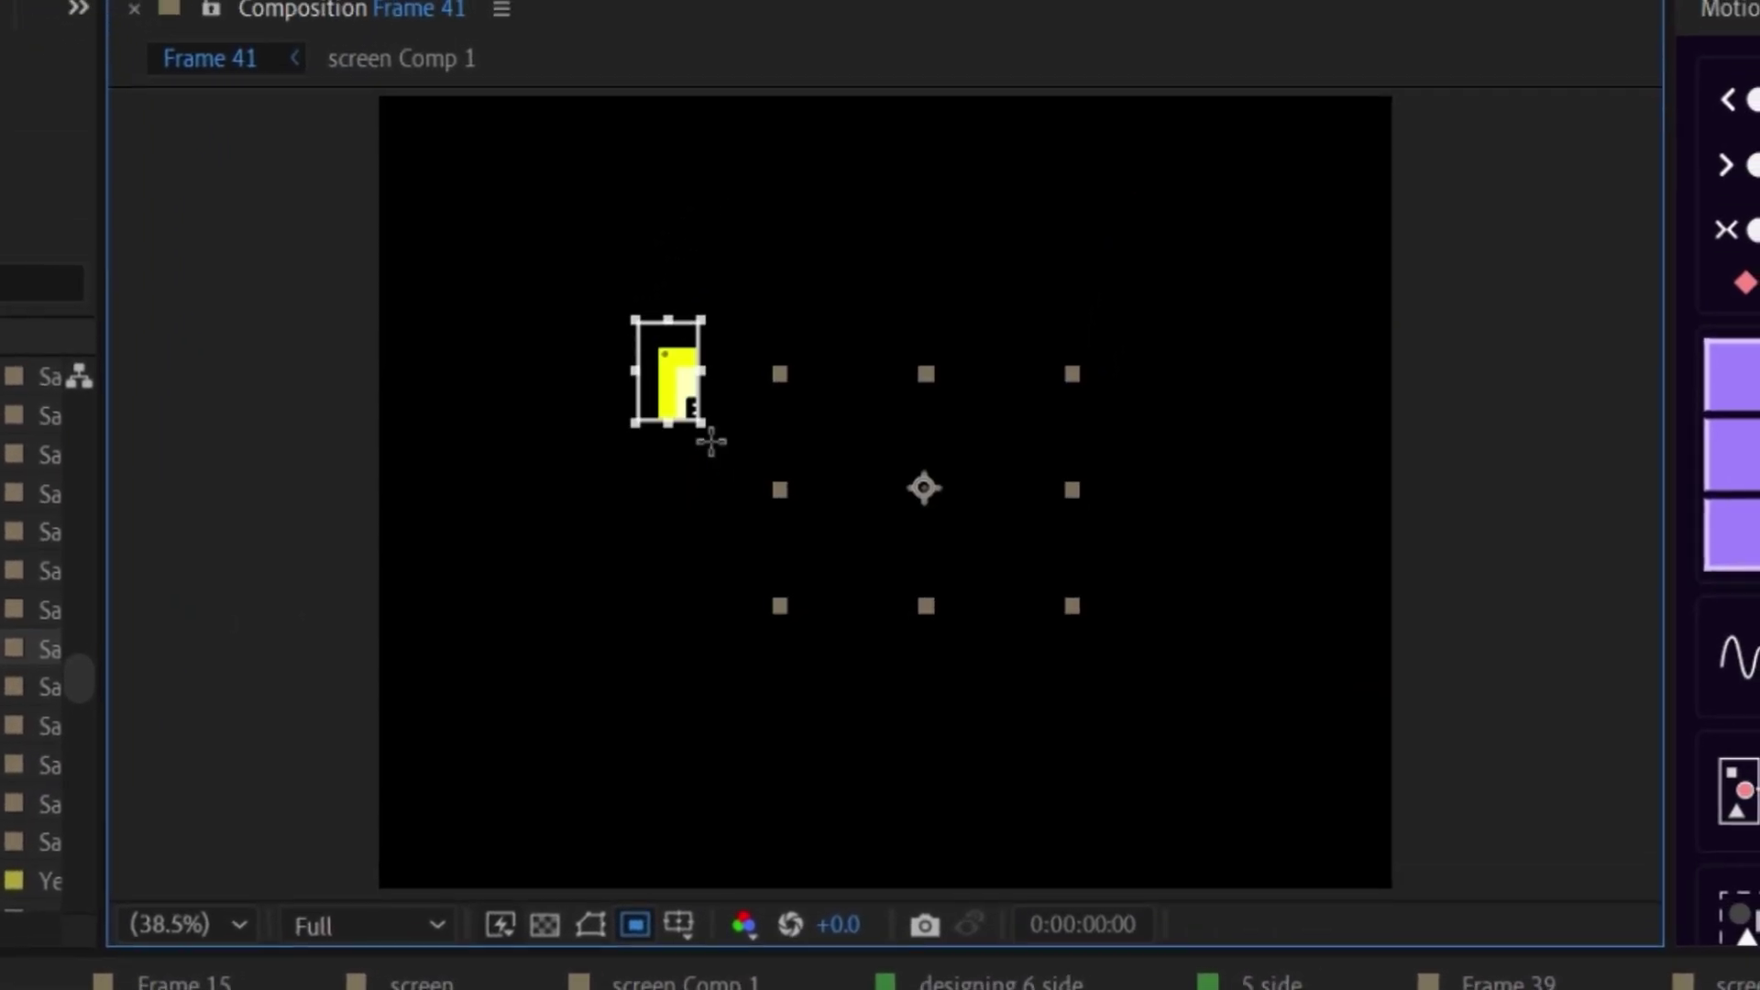
Draw a region of interest around the yellow TV front and crop the composition to it.
drag(707, 432, 1138, 670)
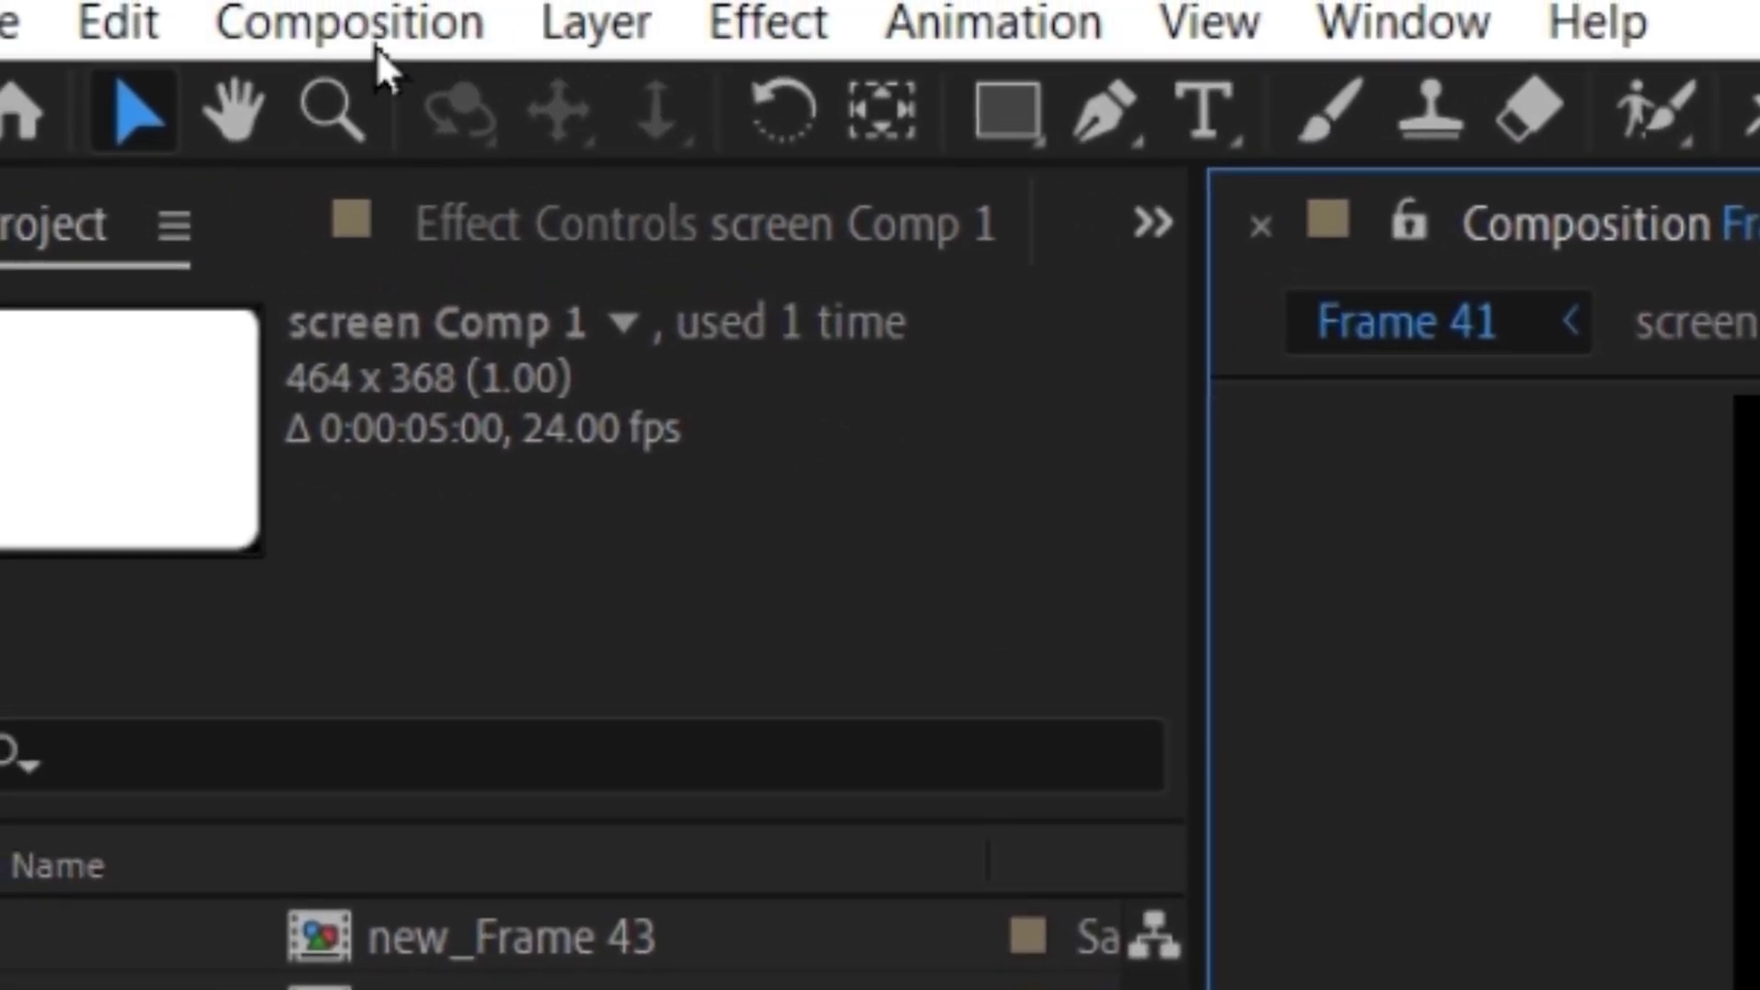
click(376, 47)
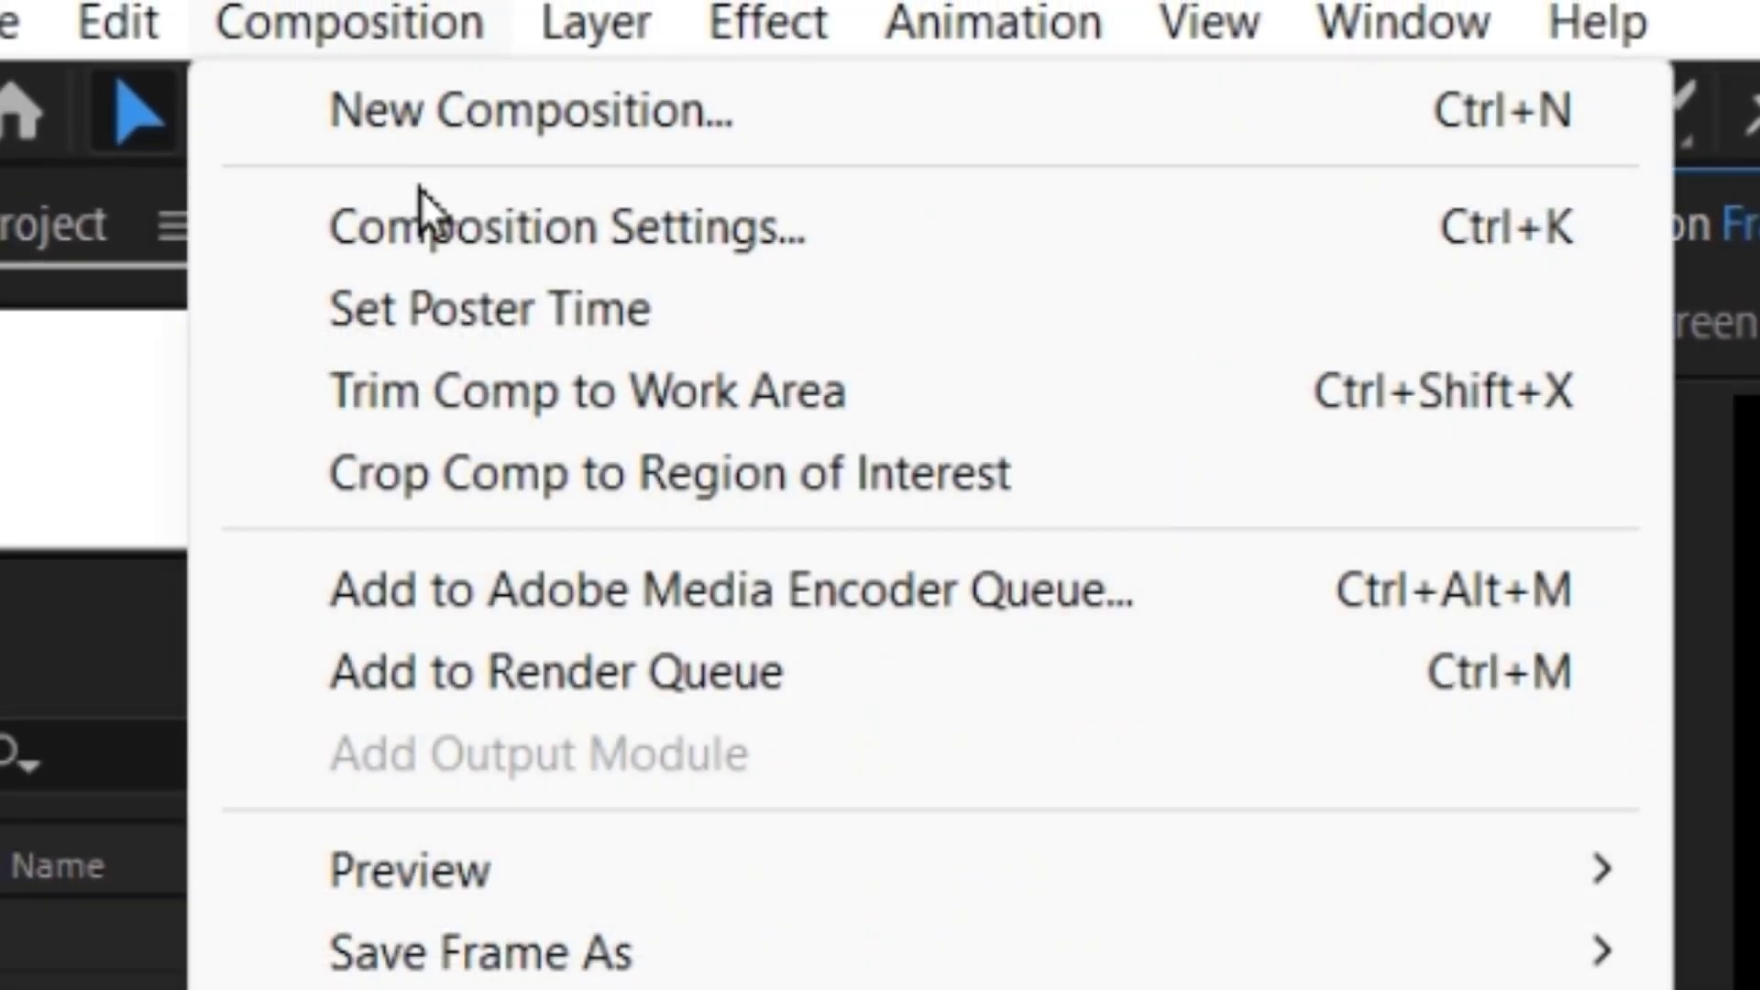
click(504, 469)
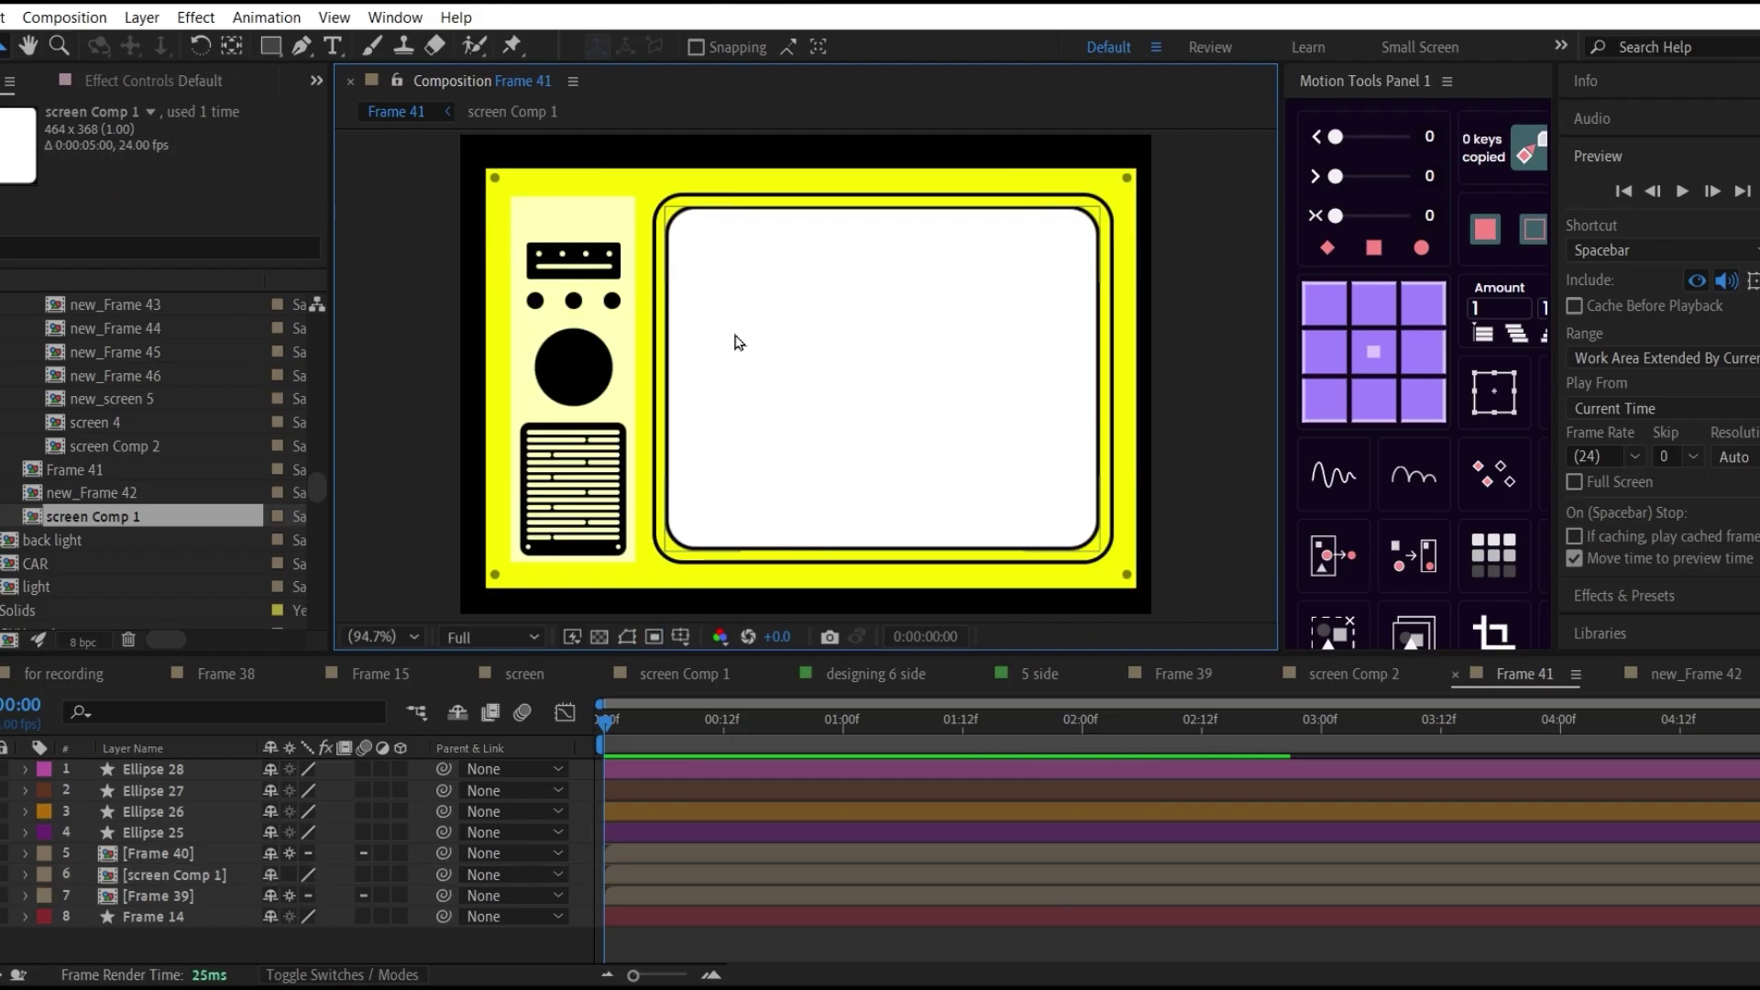
Open the screen Comp 1 precomposition from the Frame 41 timeline.
double_click(640, 873)
click(693, 774)
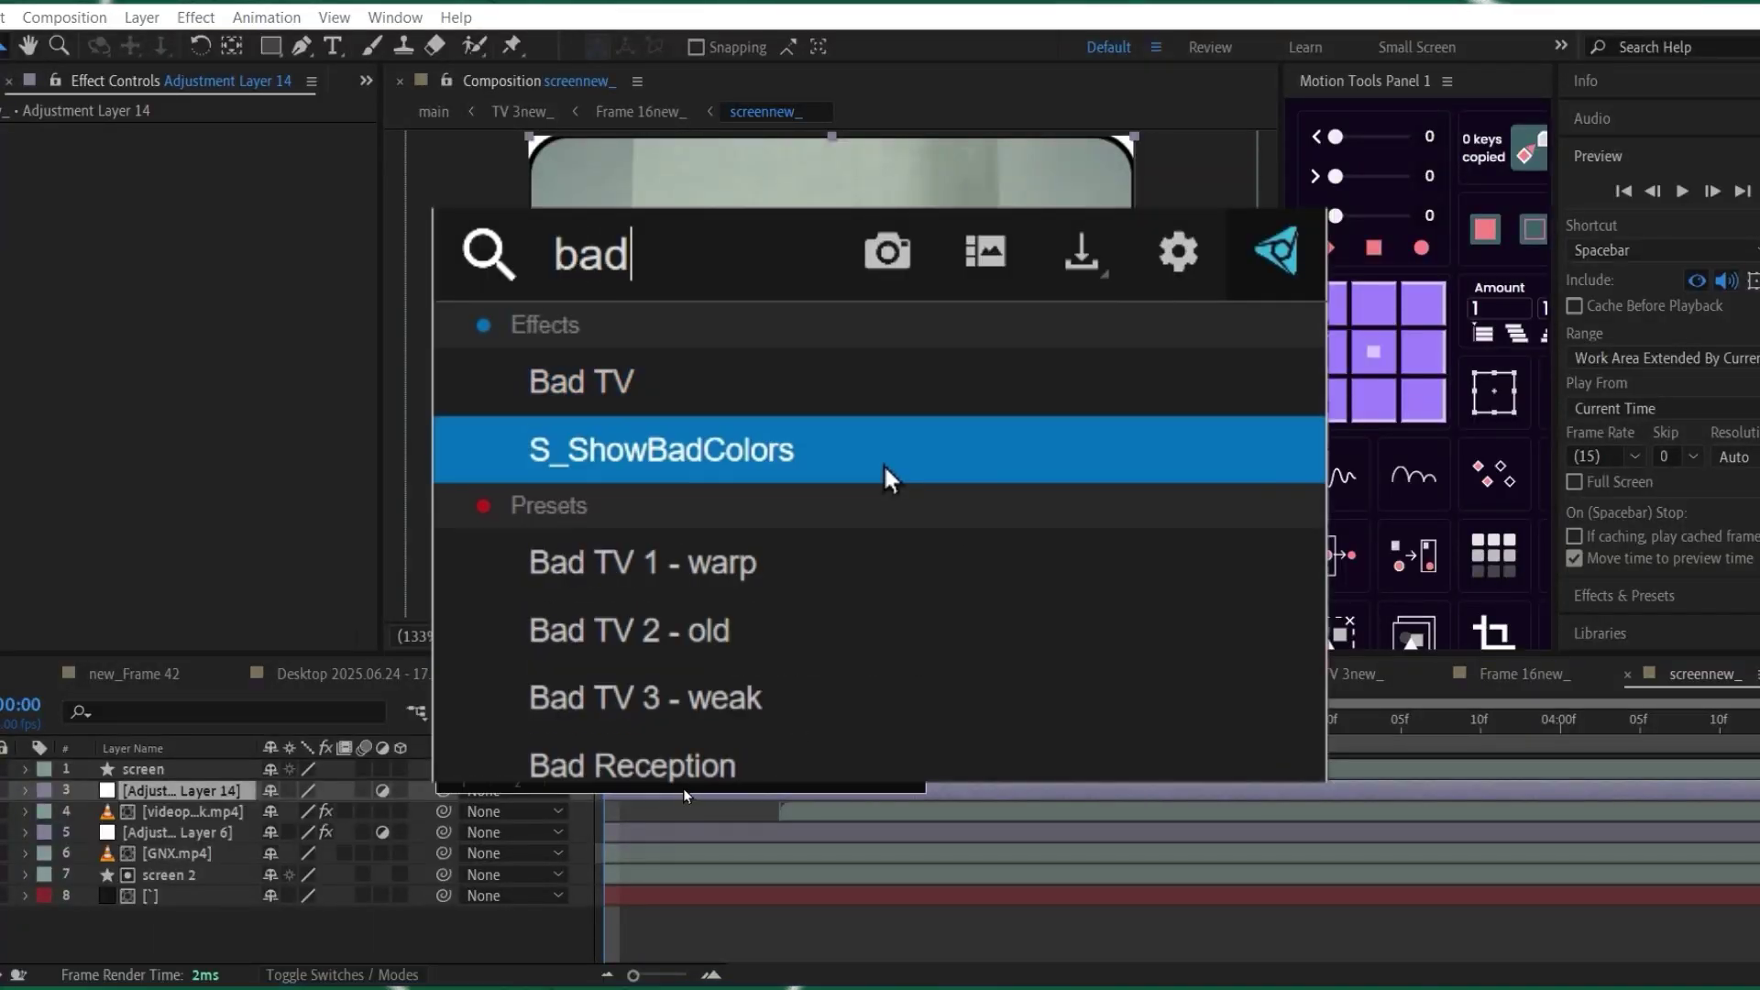
Apply the Bad TV 1 - warp preset to Adjustment Layer 14 and preview the screen footage.
click(831, 563)
key(space)
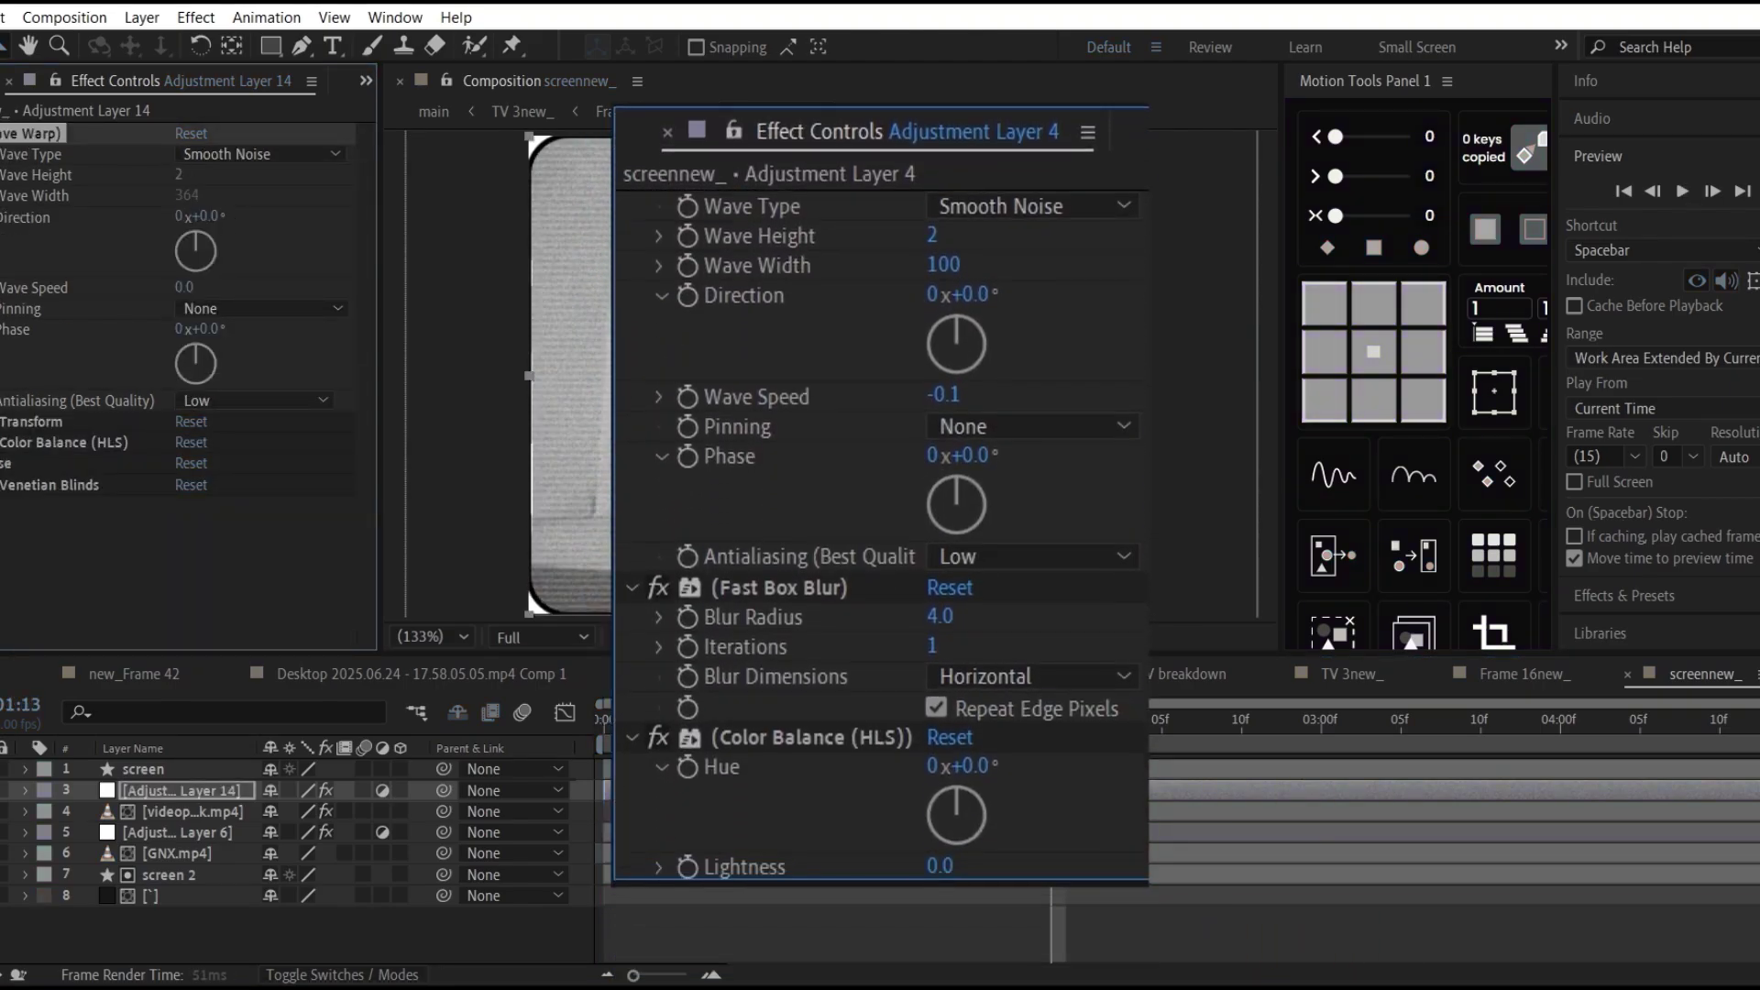
Inspect the effects on the videoplayback.mp4 layer and on Adjustment Layer 6 in the screen composition.
click(193, 811)
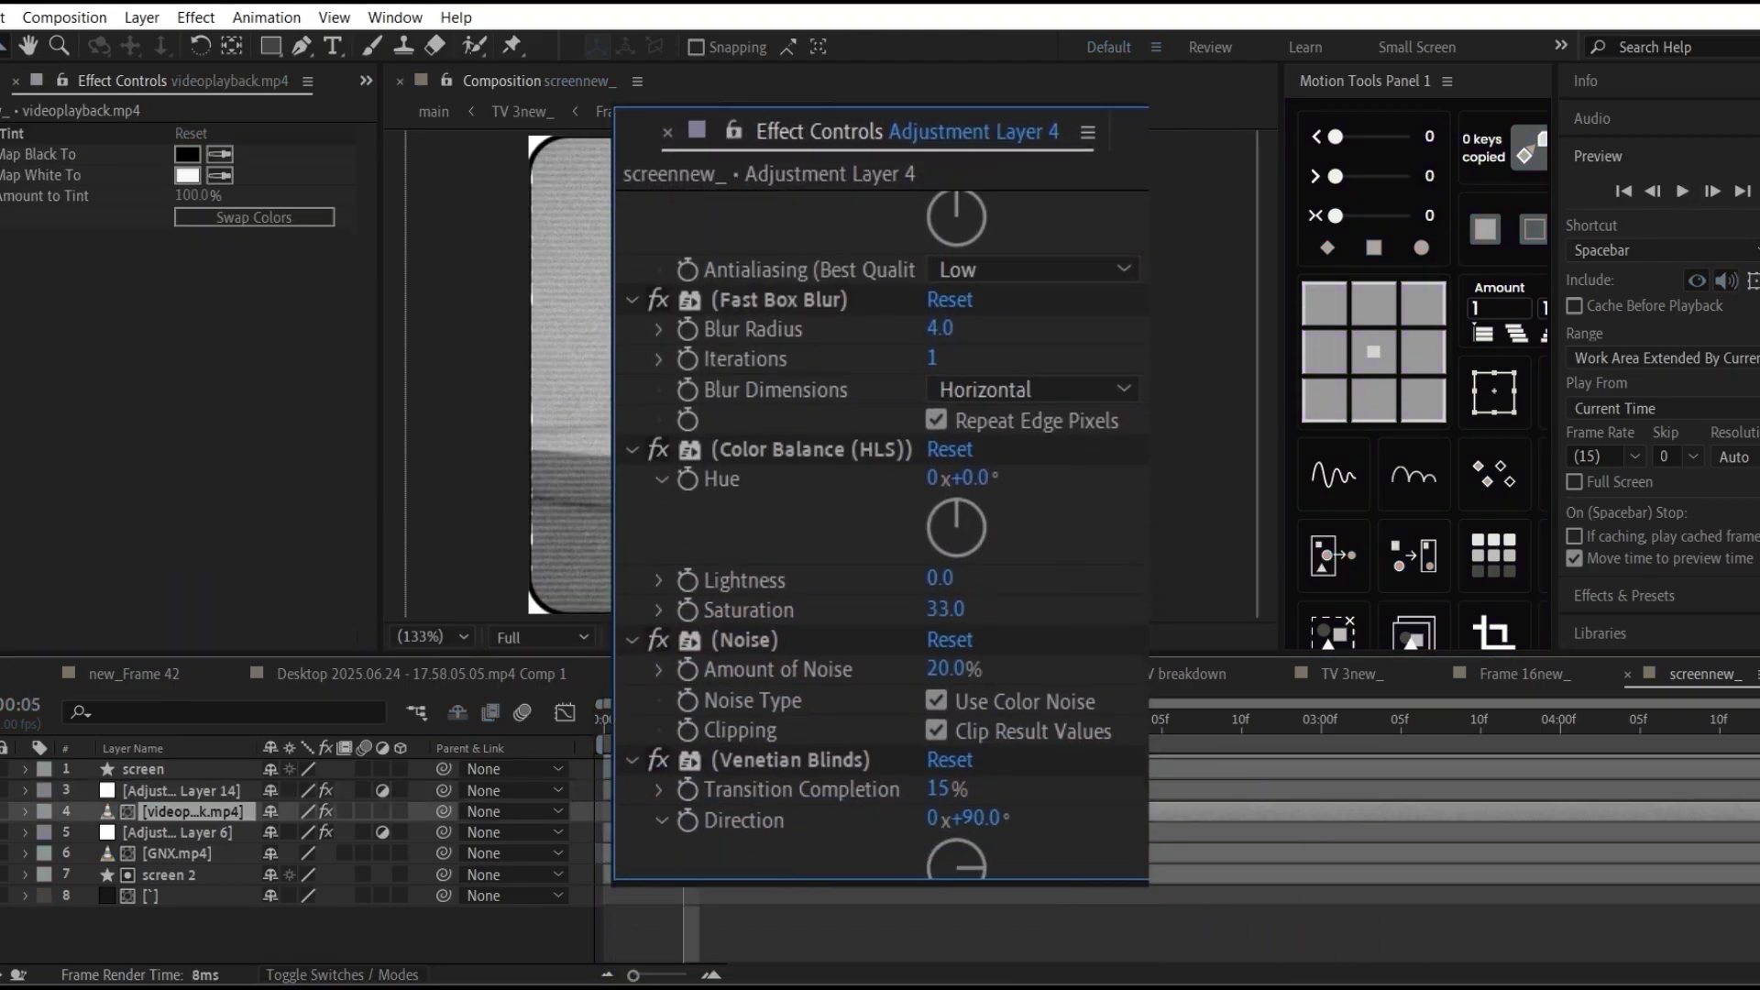
click(177, 832)
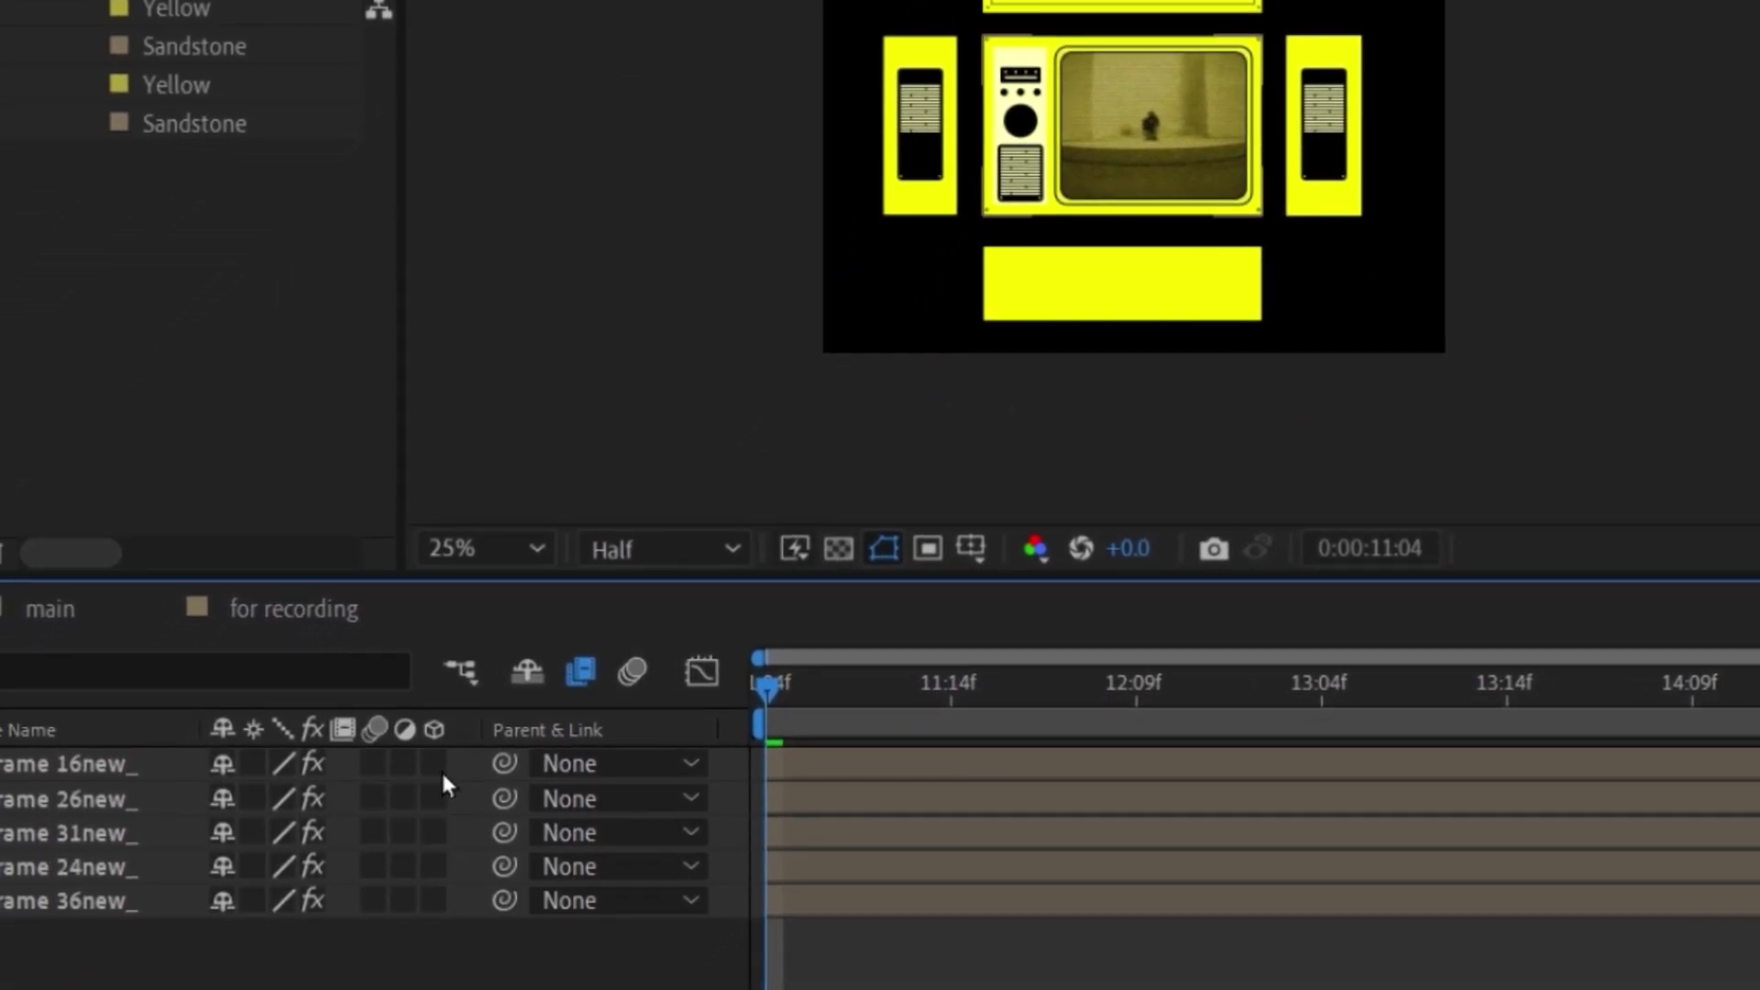
Make all five TV frame layers 3D and show the composition in a four-view layout.
drag(436, 763, 424, 871)
key(grave)
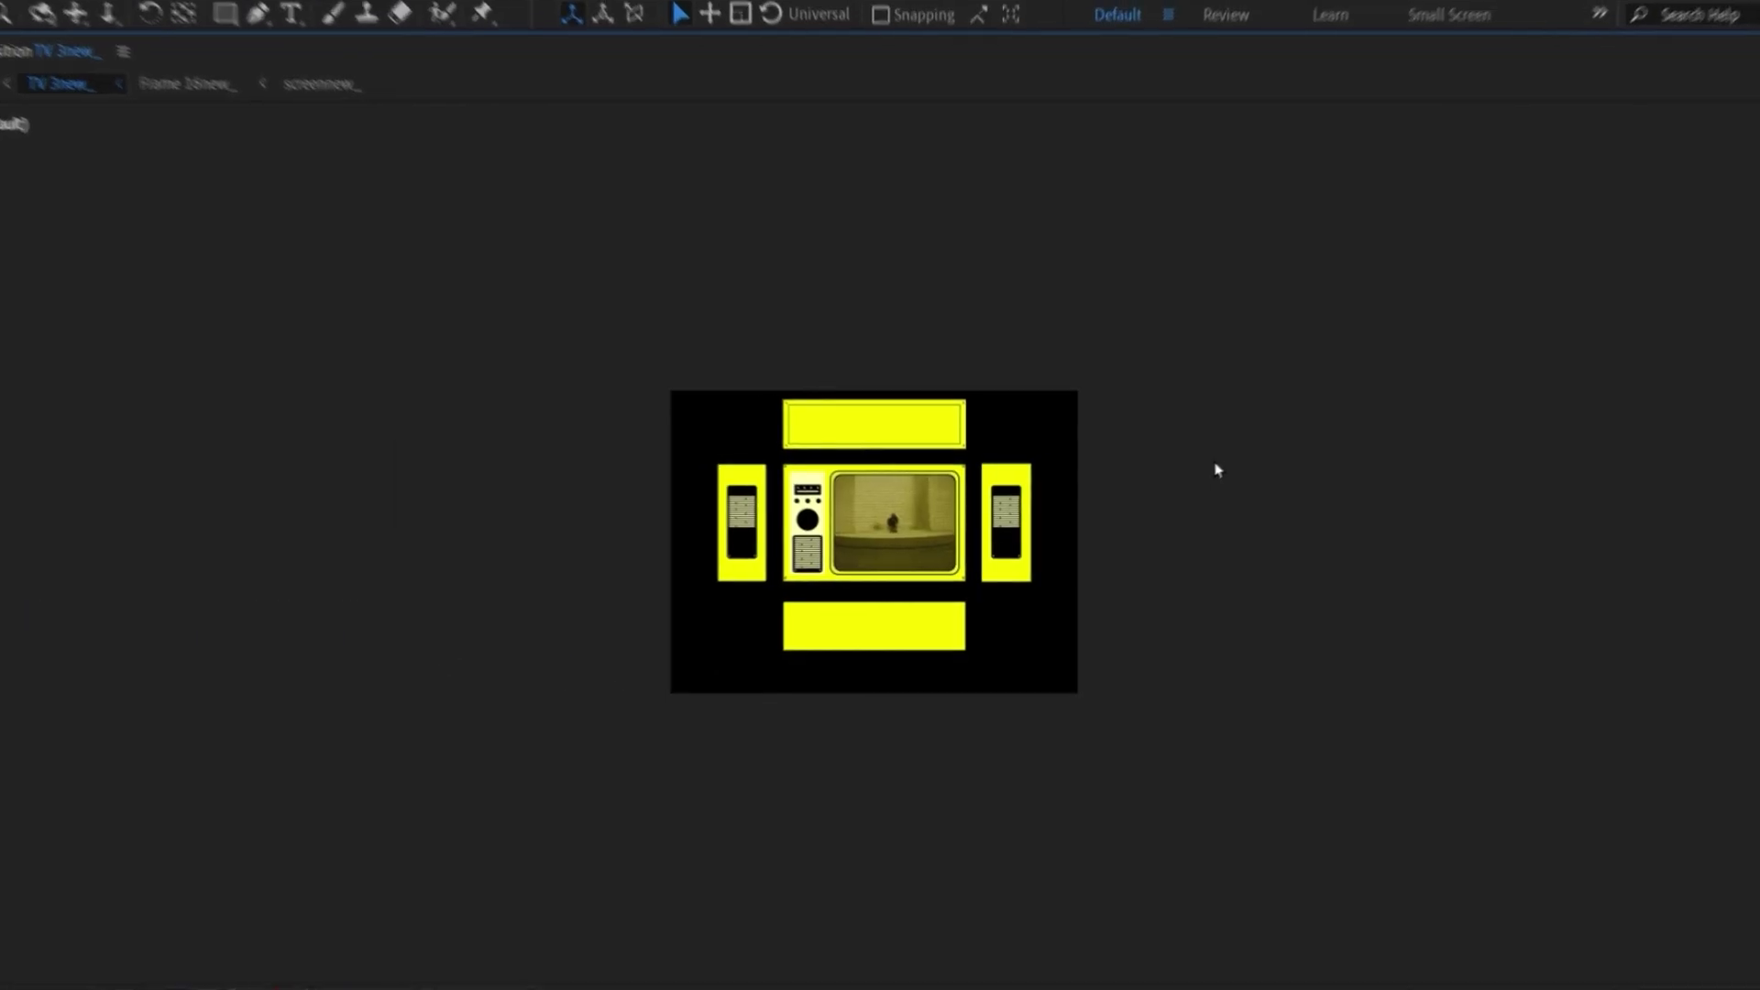
click(1742, 979)
click(1687, 876)
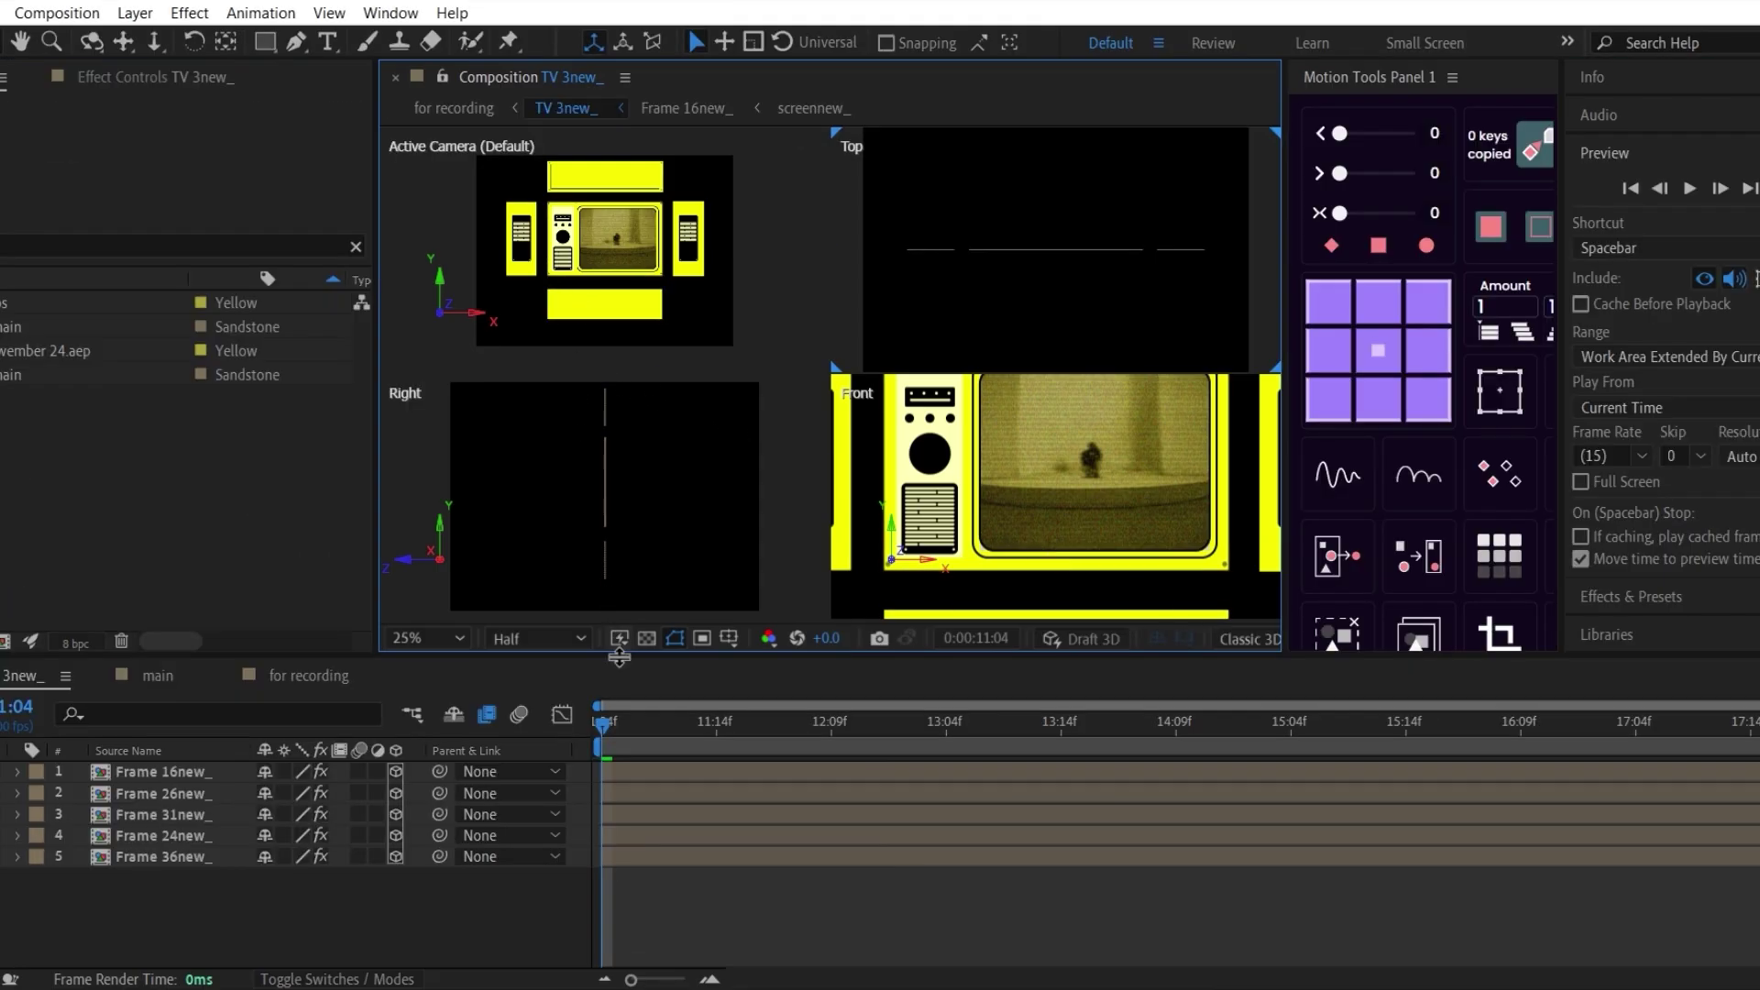
key(grave)
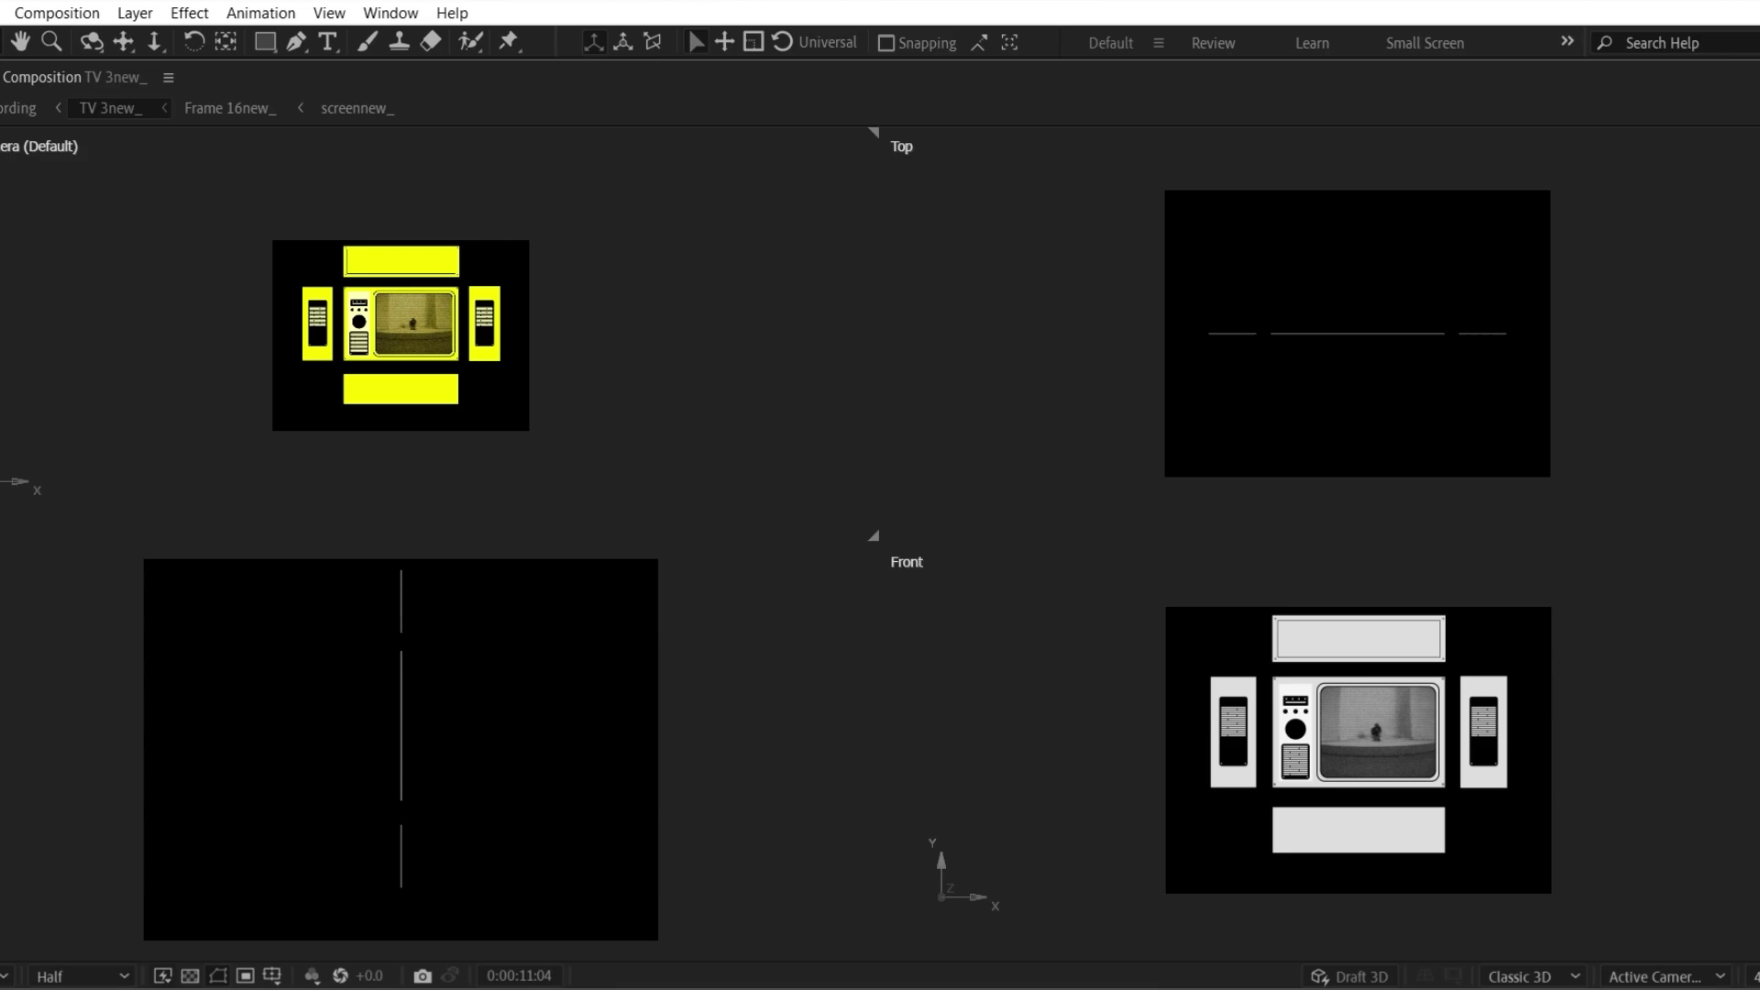
key(grave)
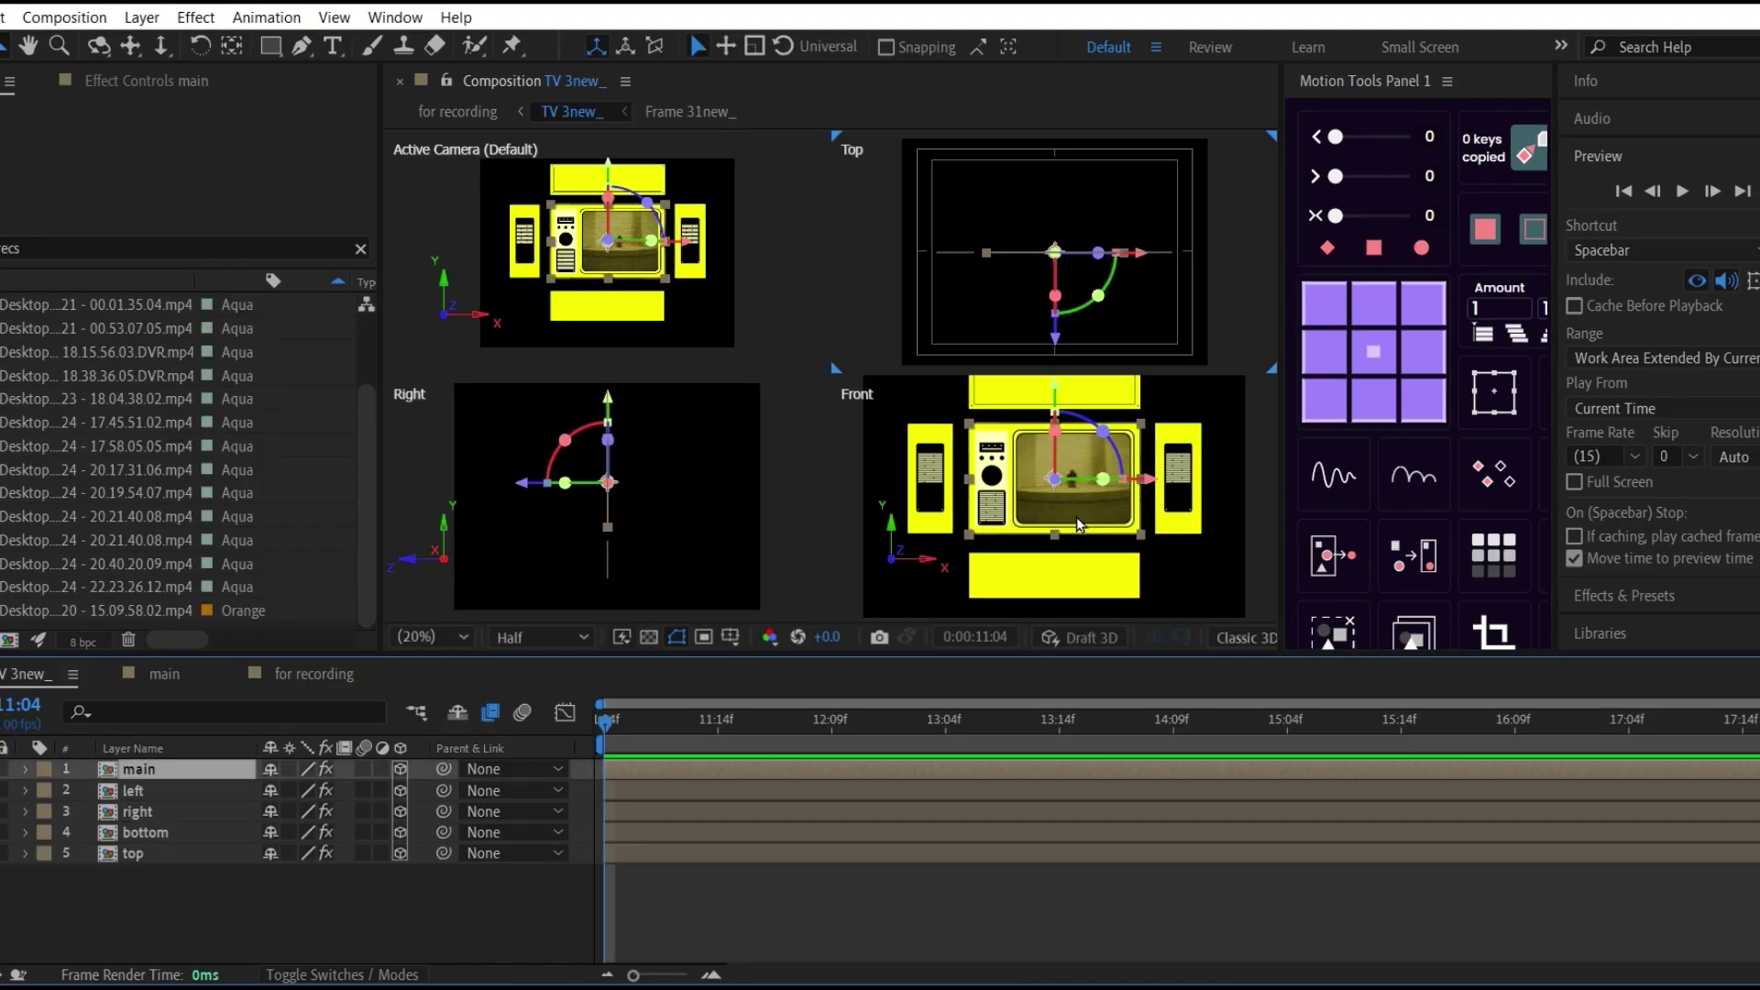
Align the left layer with the left edge of the TV's main face, with snapping enabled.
click(862, 911)
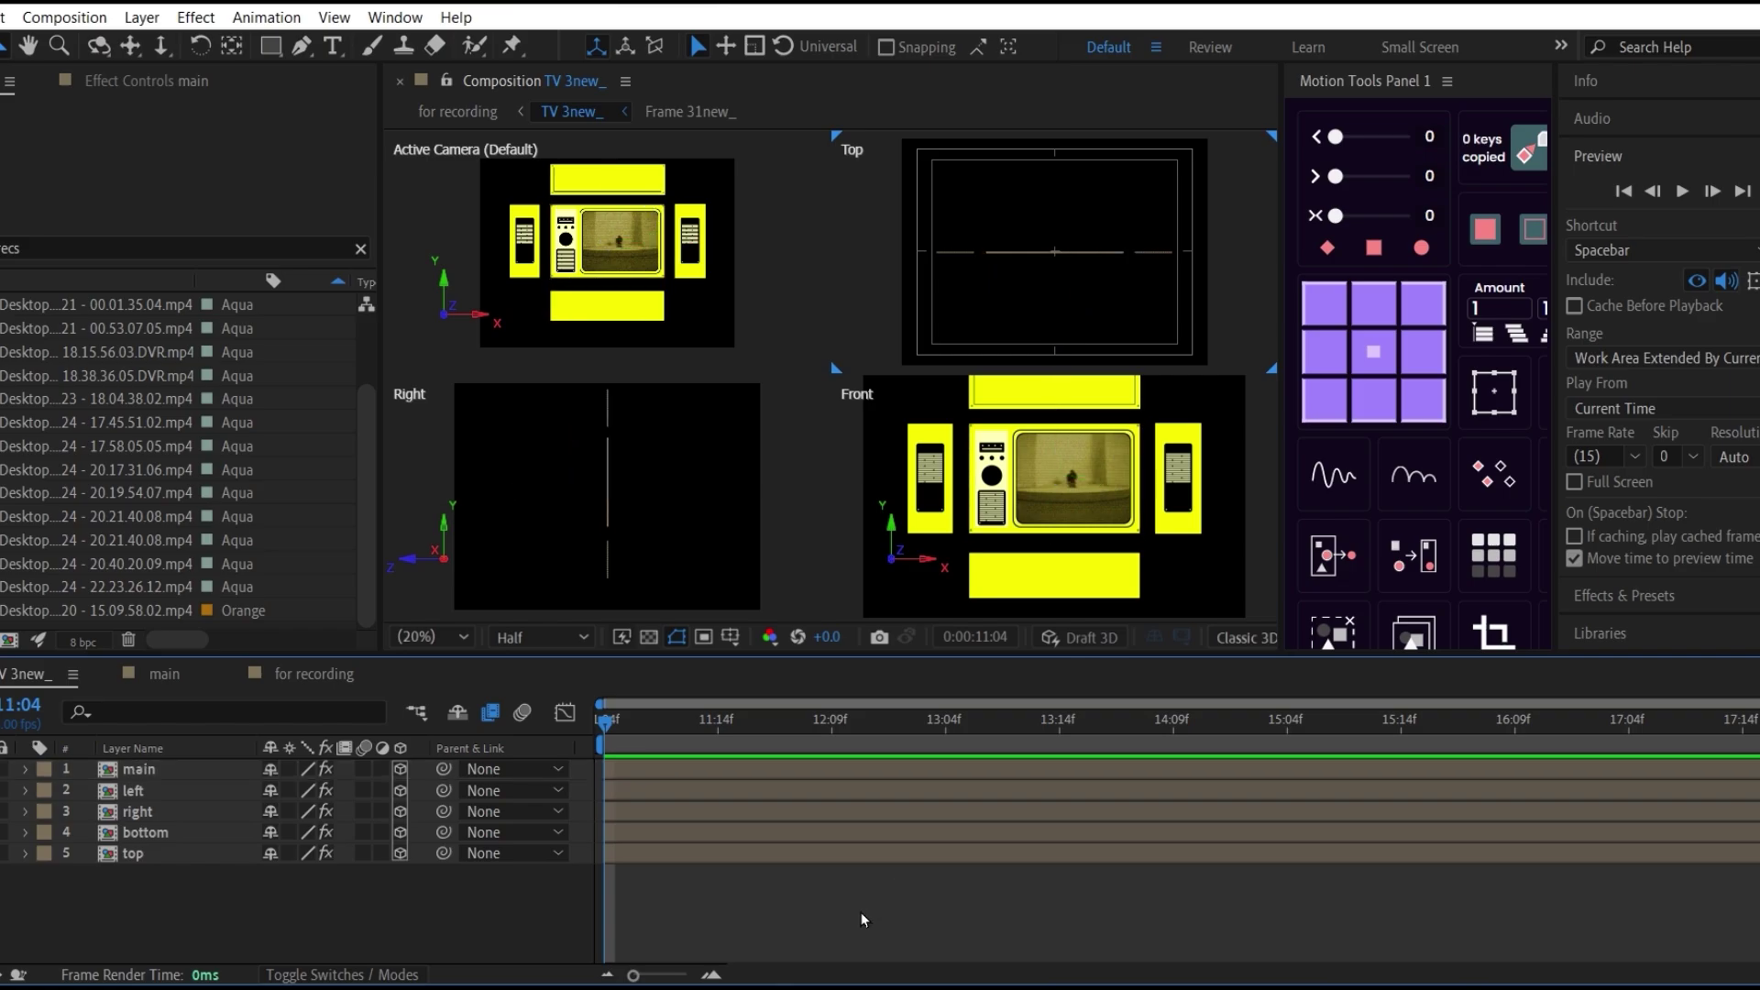
click(171, 786)
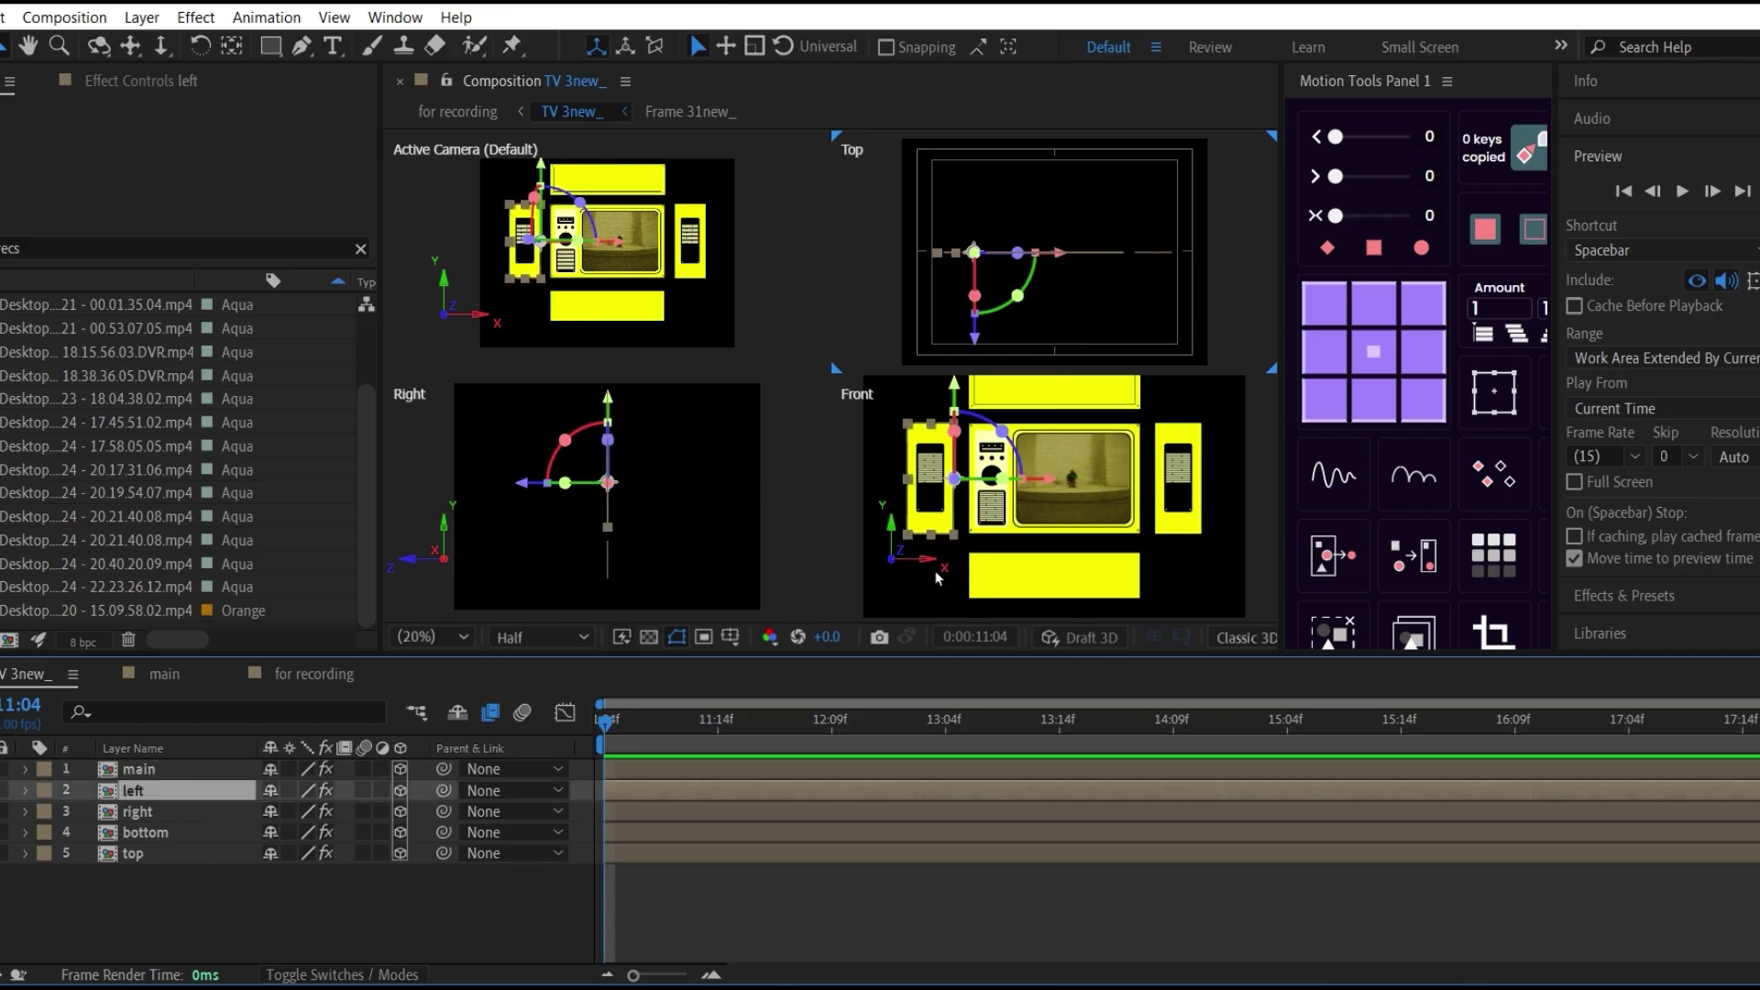
key(grave)
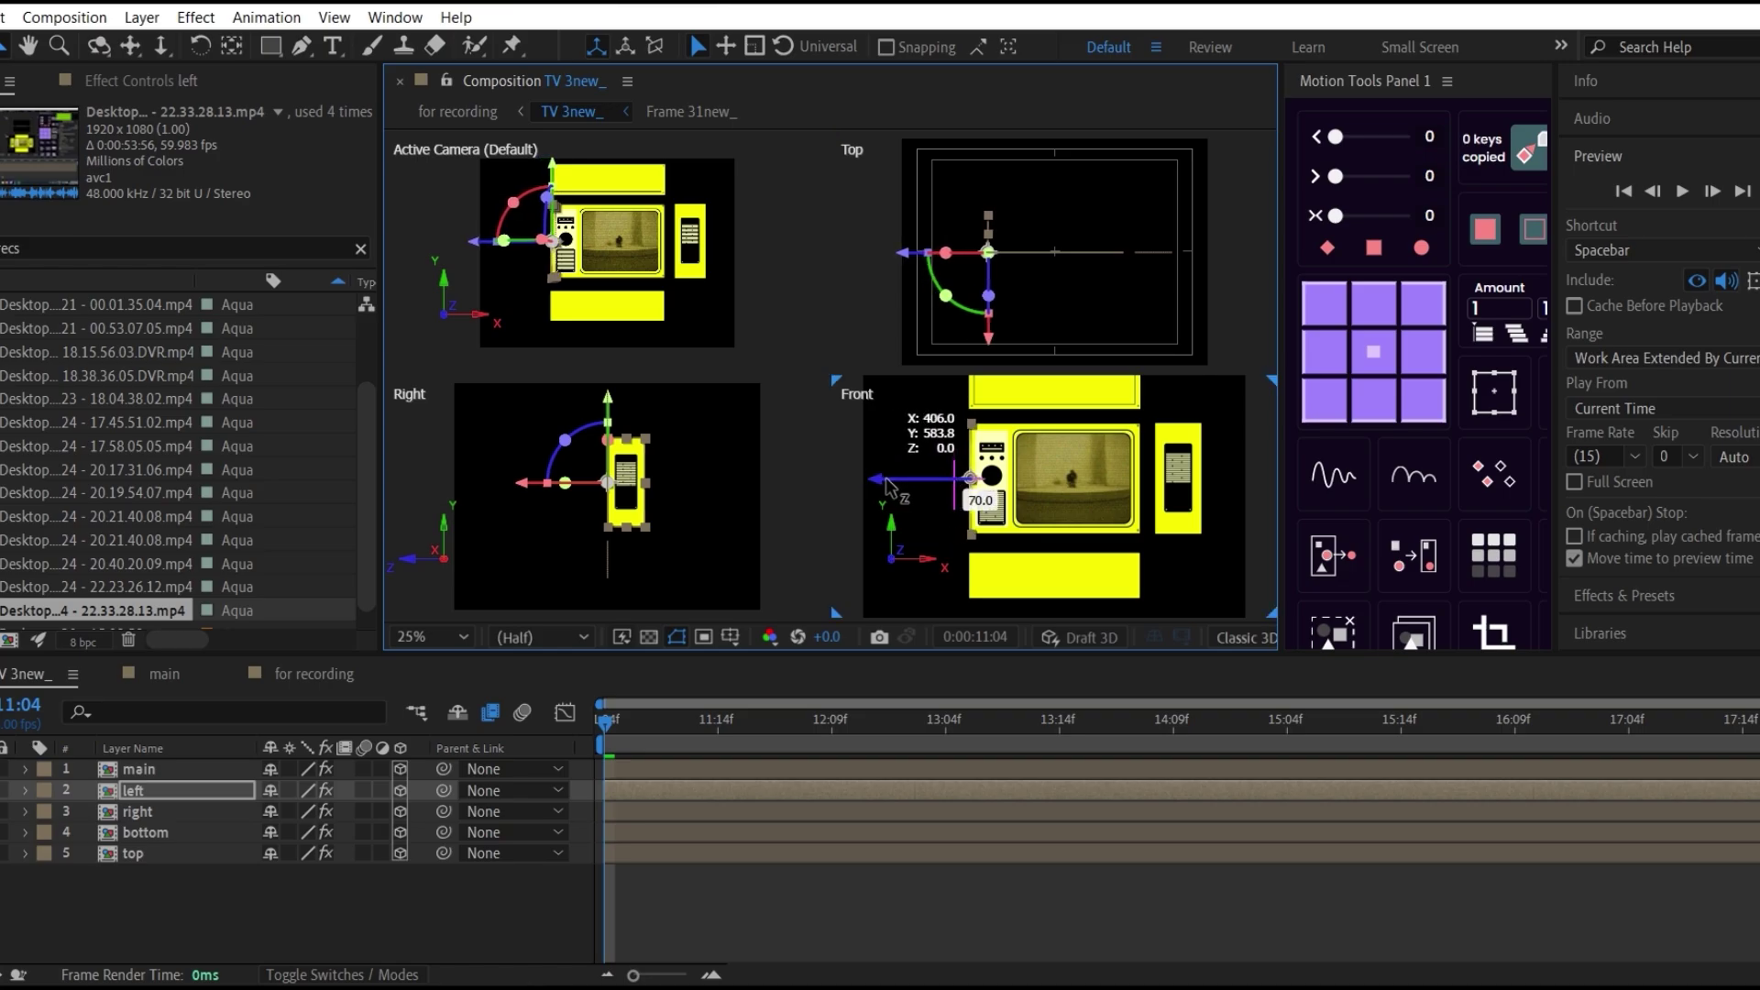
drag(877, 480, 880, 479)
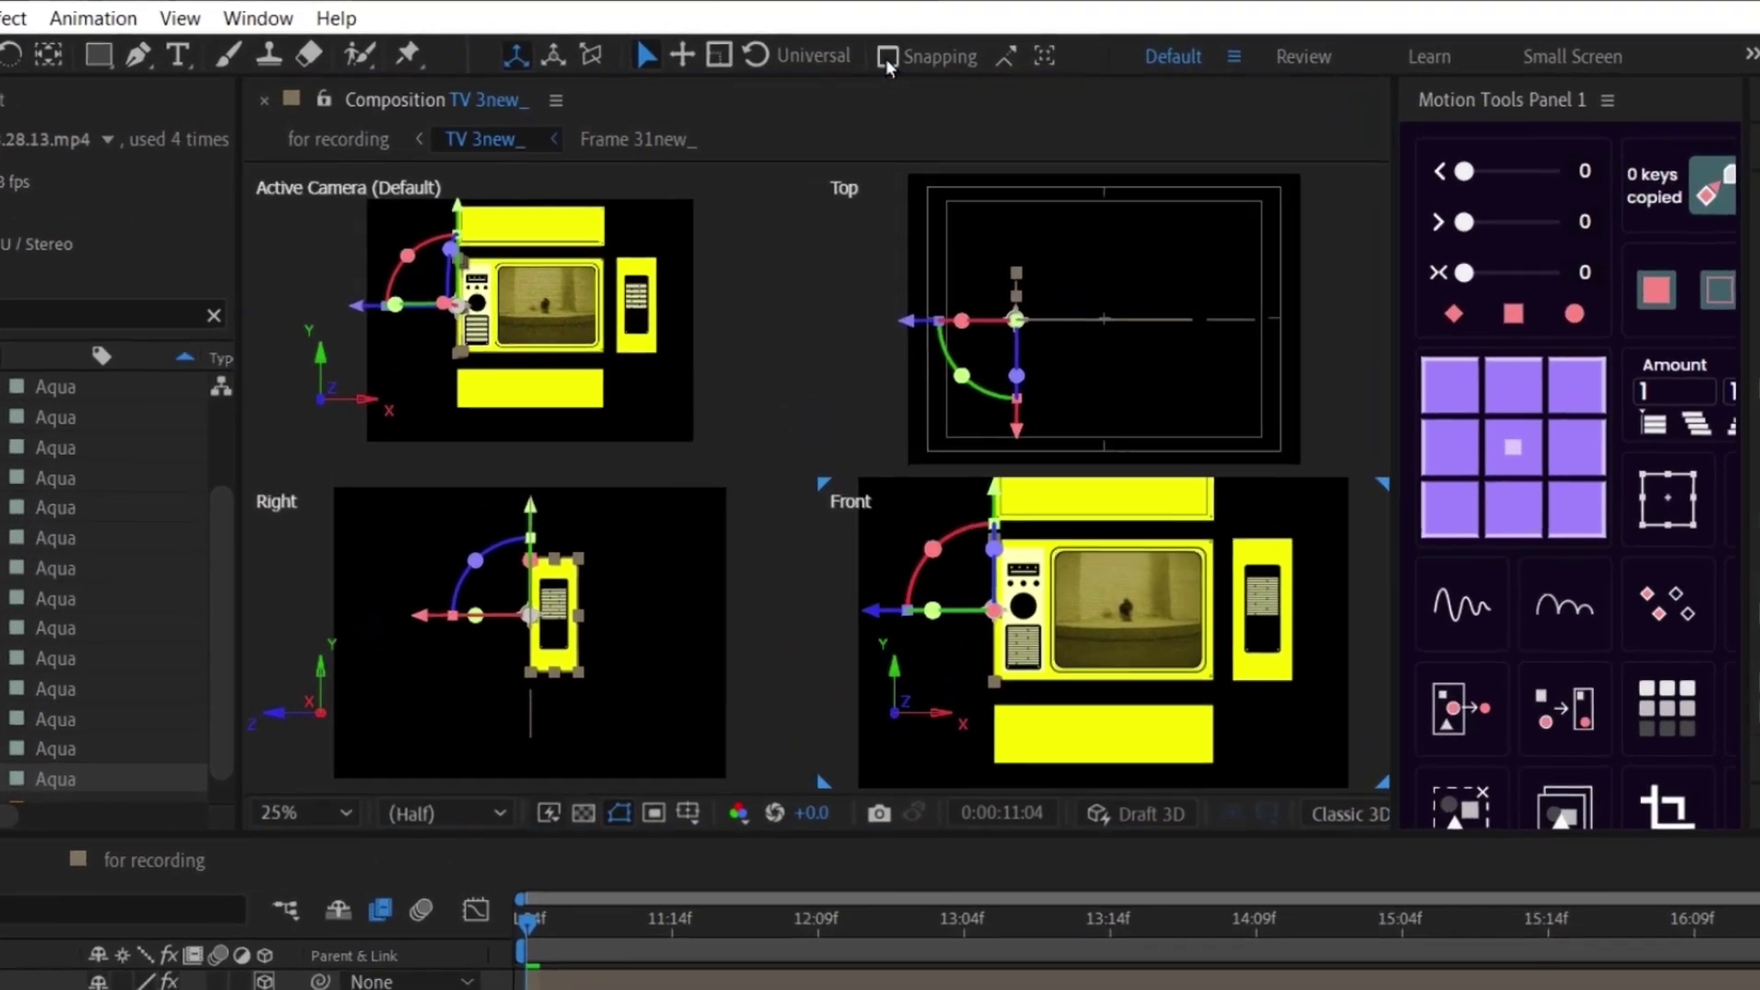
click(885, 57)
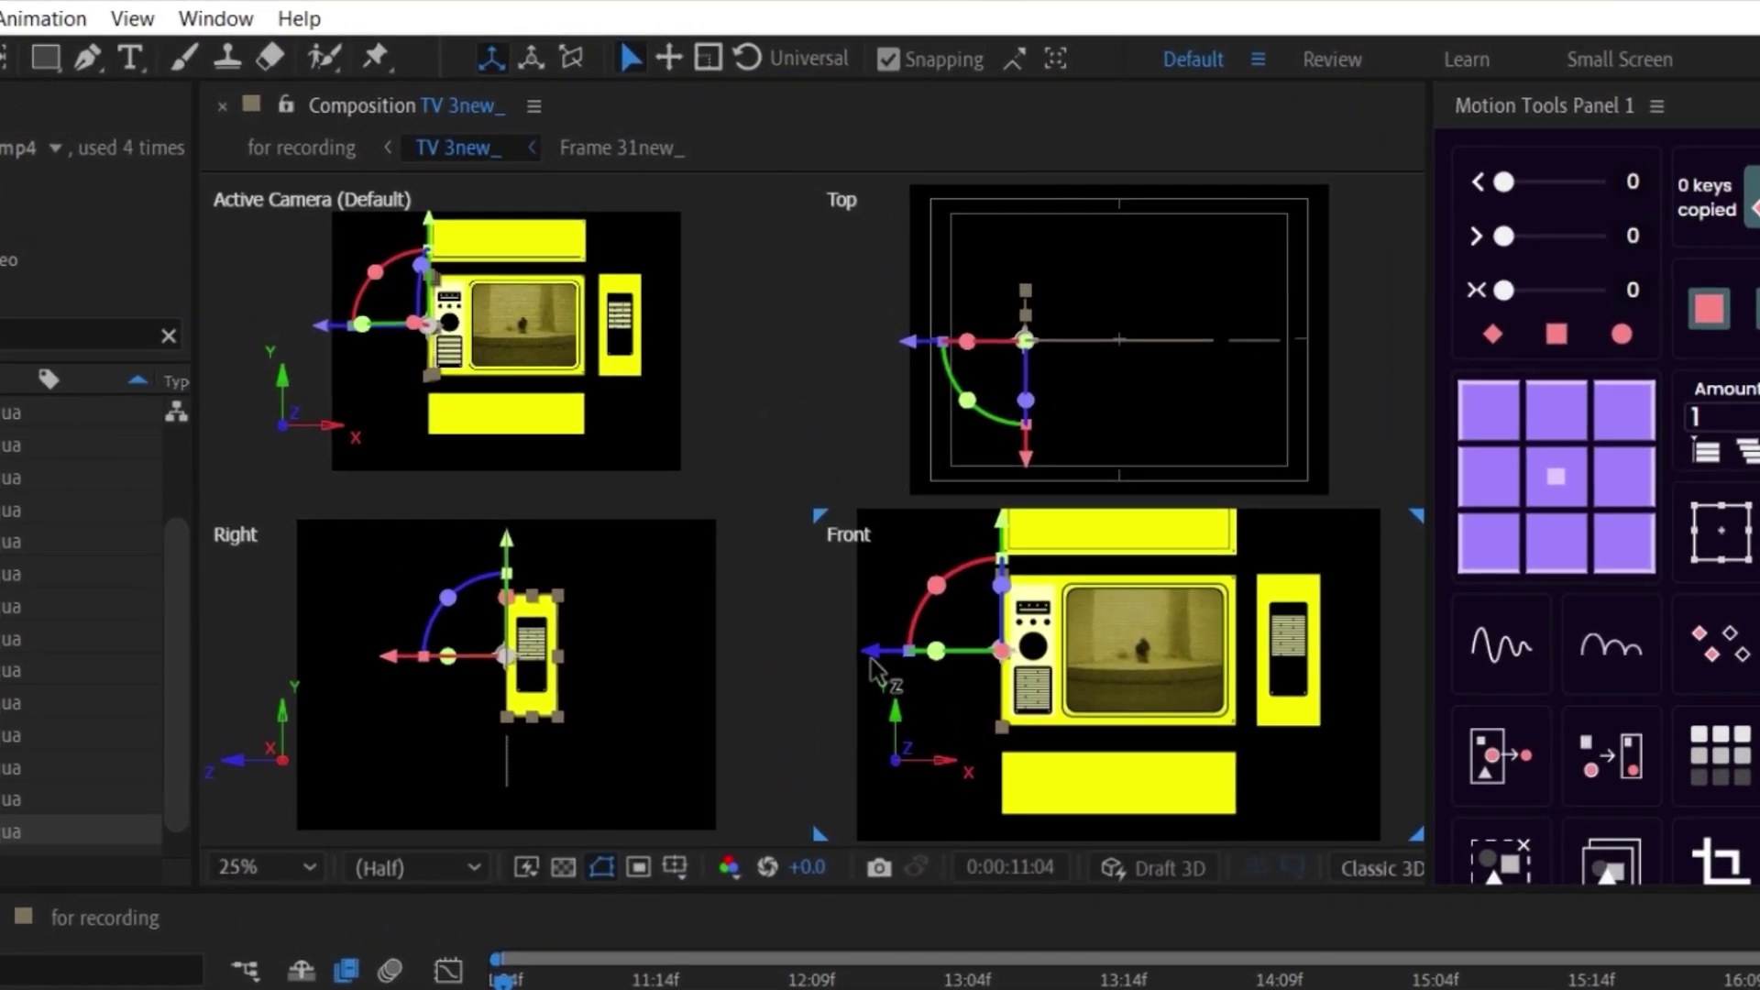
drag(864, 655, 868, 657)
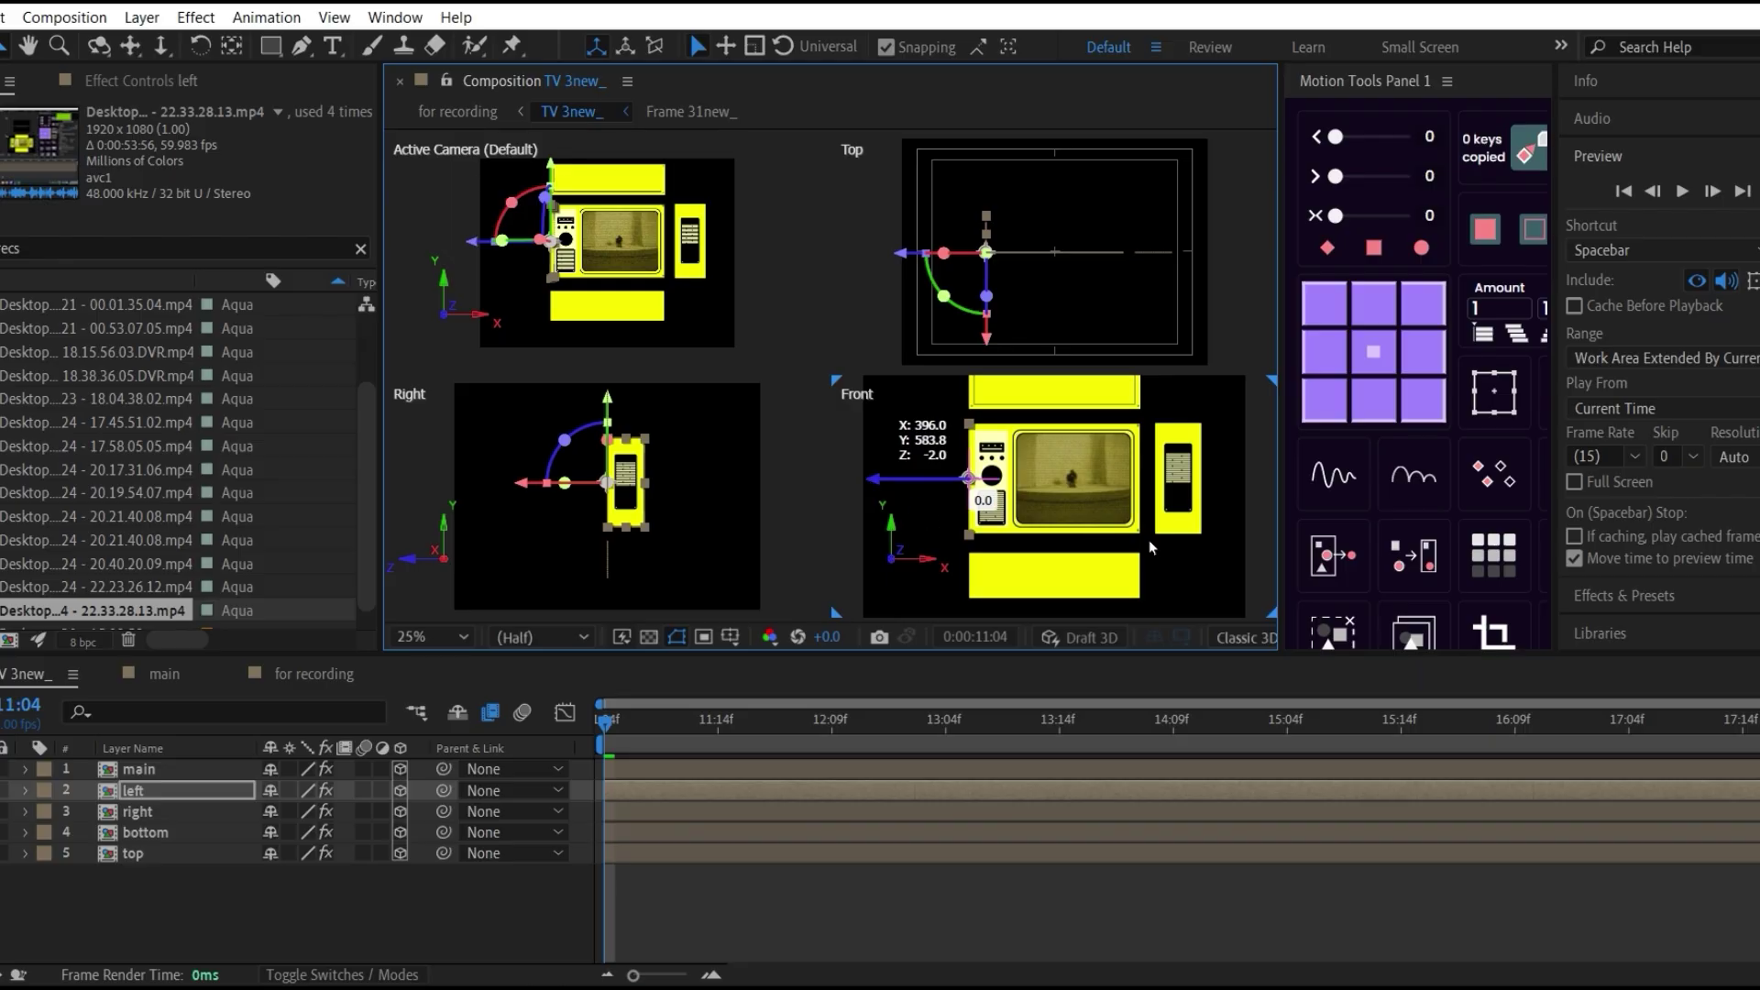
Select the right layer and move it flush against the right edge of the TV's main face.
key(ctrl+Down)
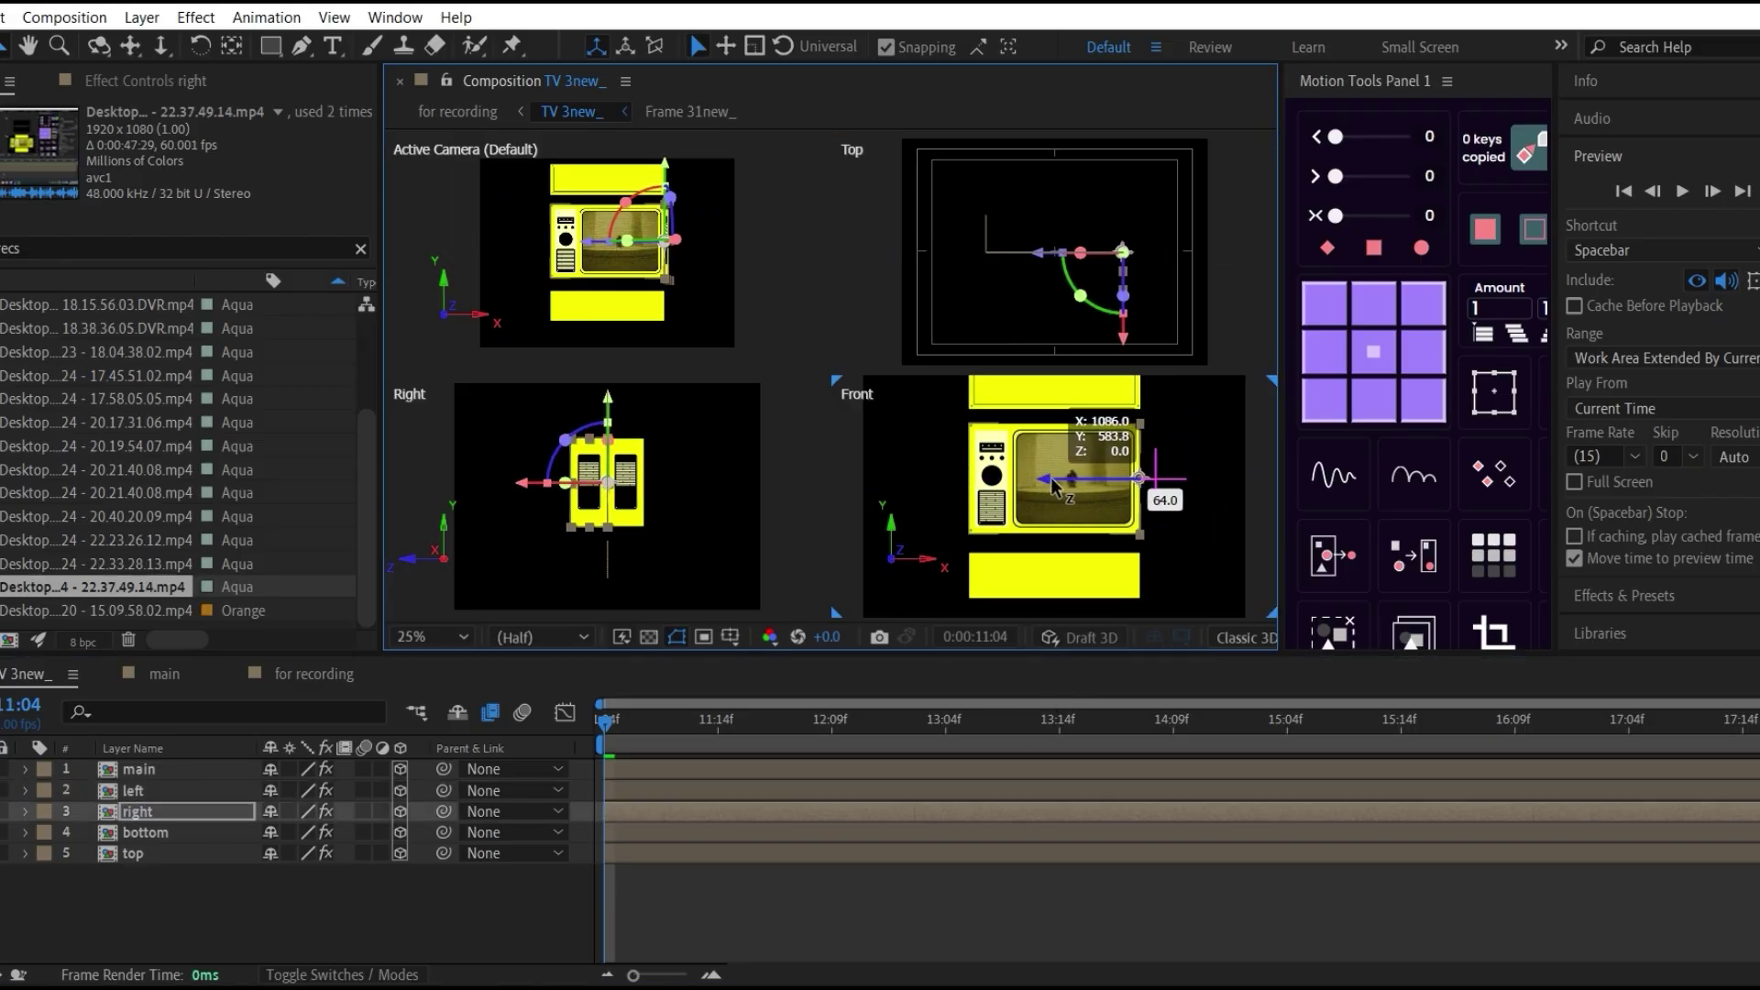
drag(1052, 486, 1054, 486)
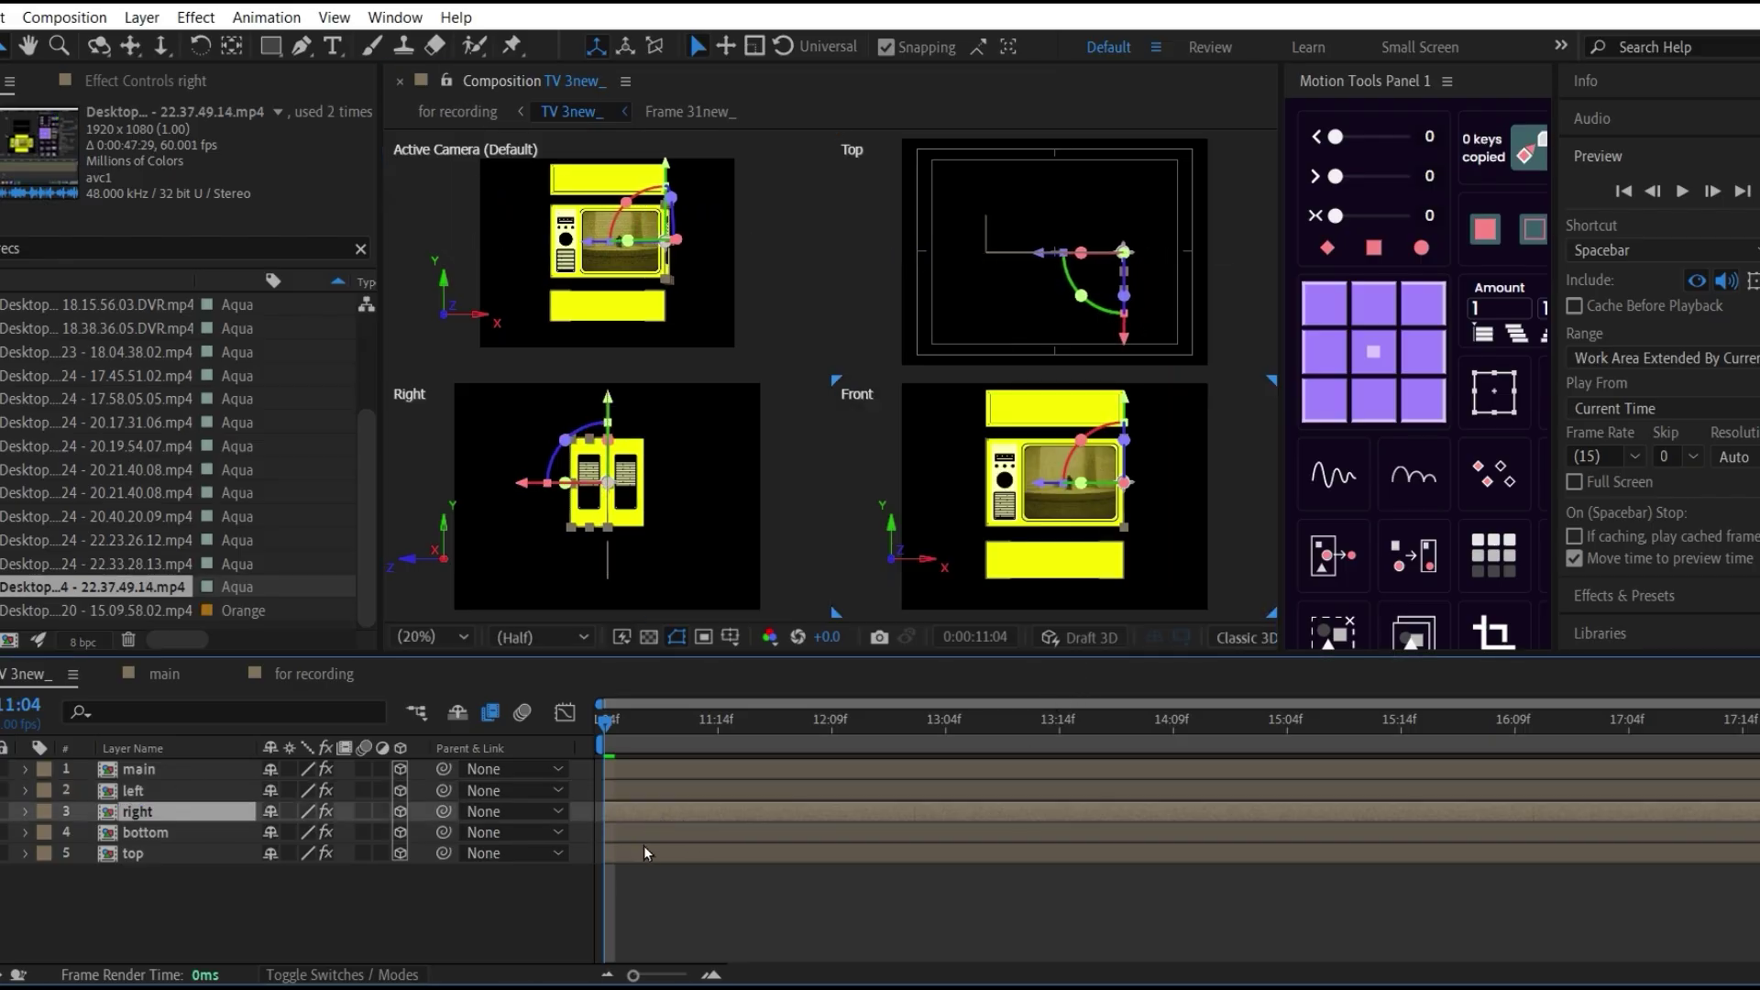
Rotate the top layer backward and set its X Rotation to -90°.
click(644, 853)
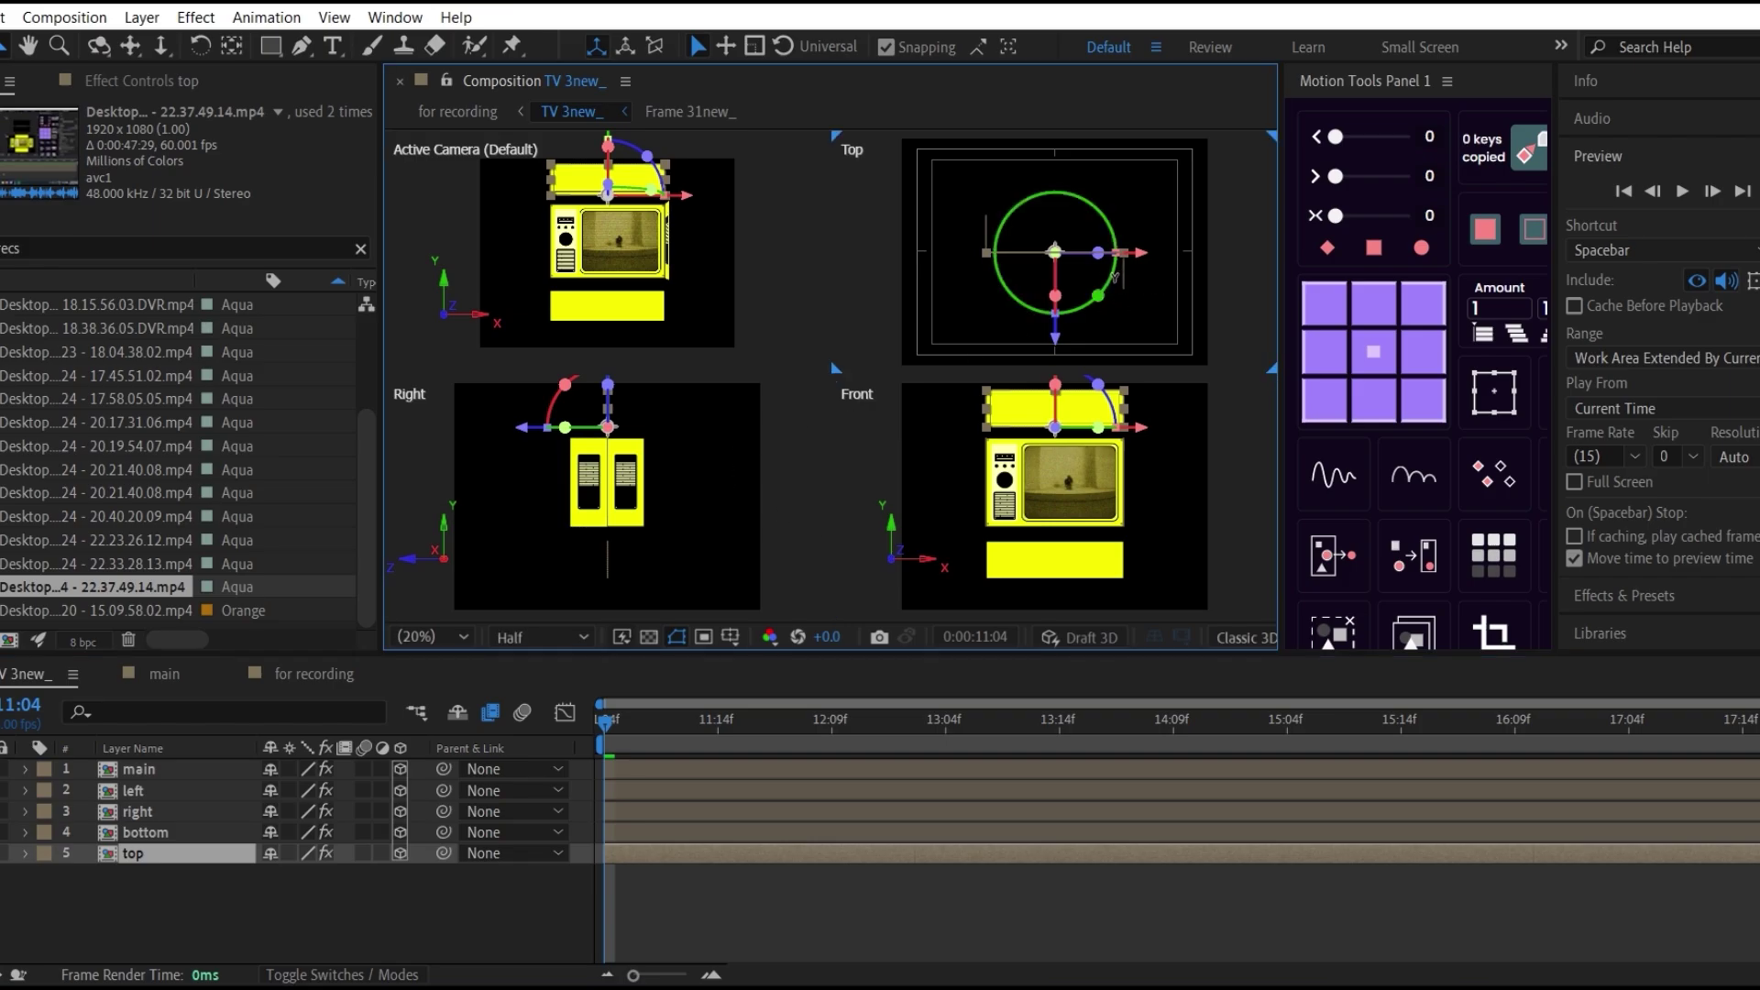
drag(1113, 275, 1073, 266)
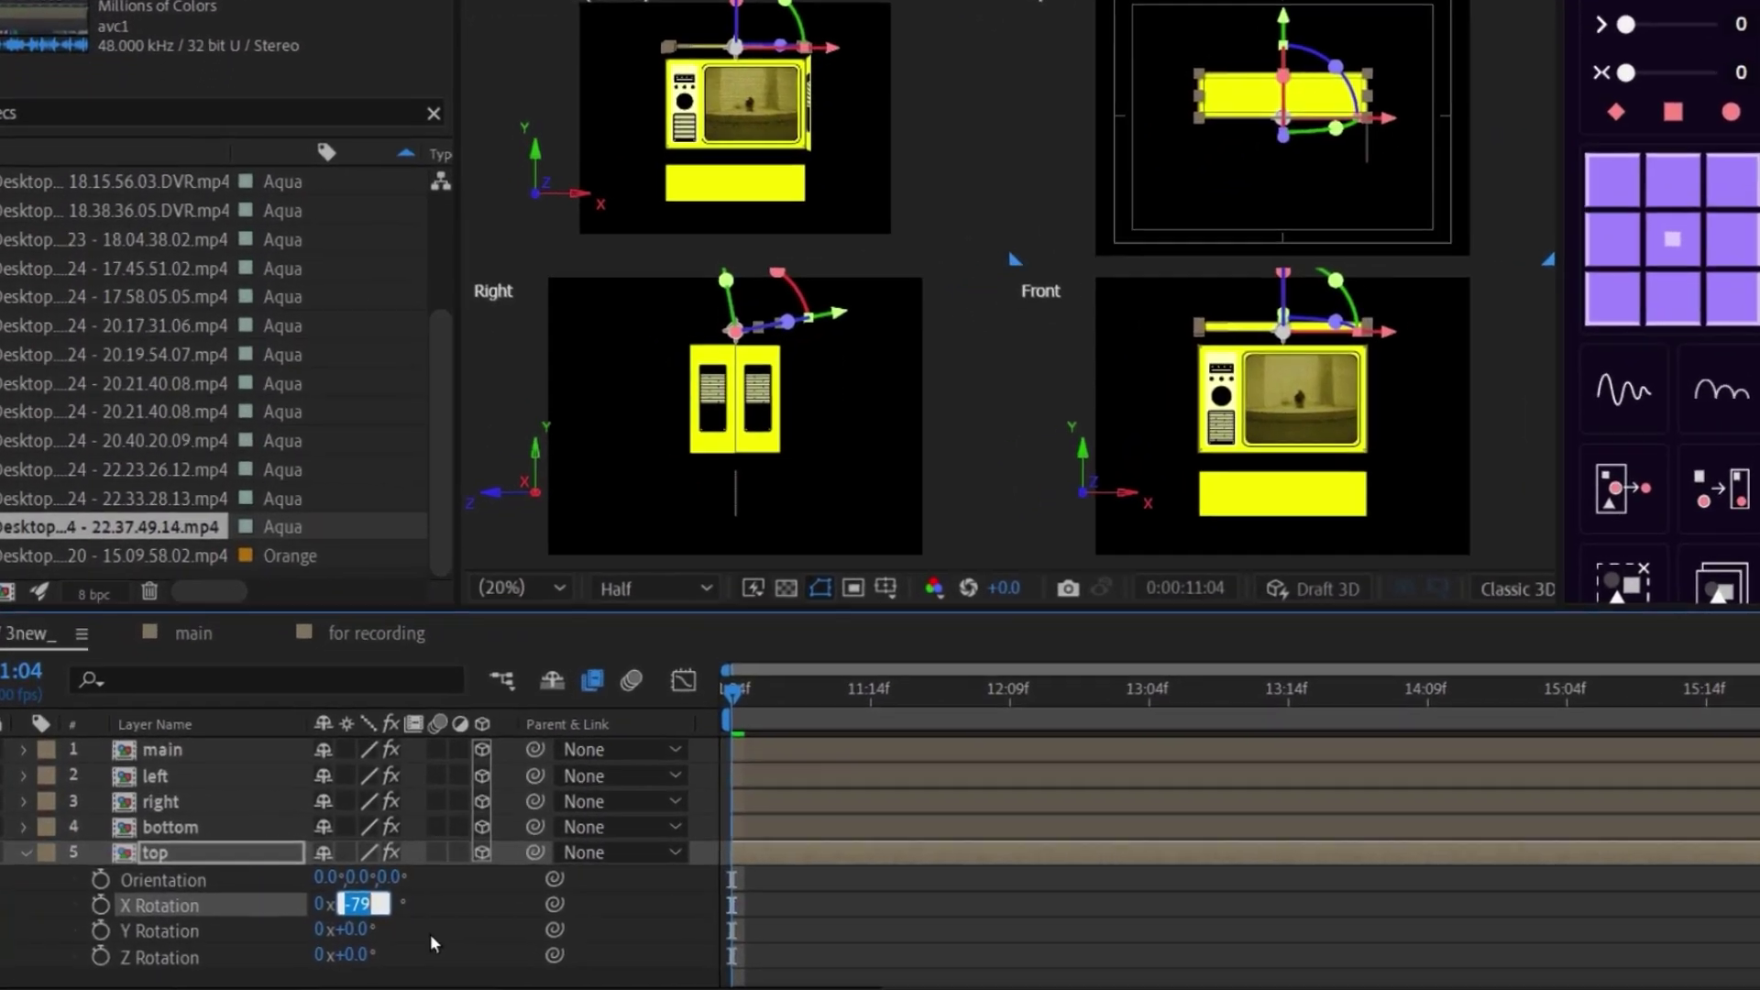
text(-90)
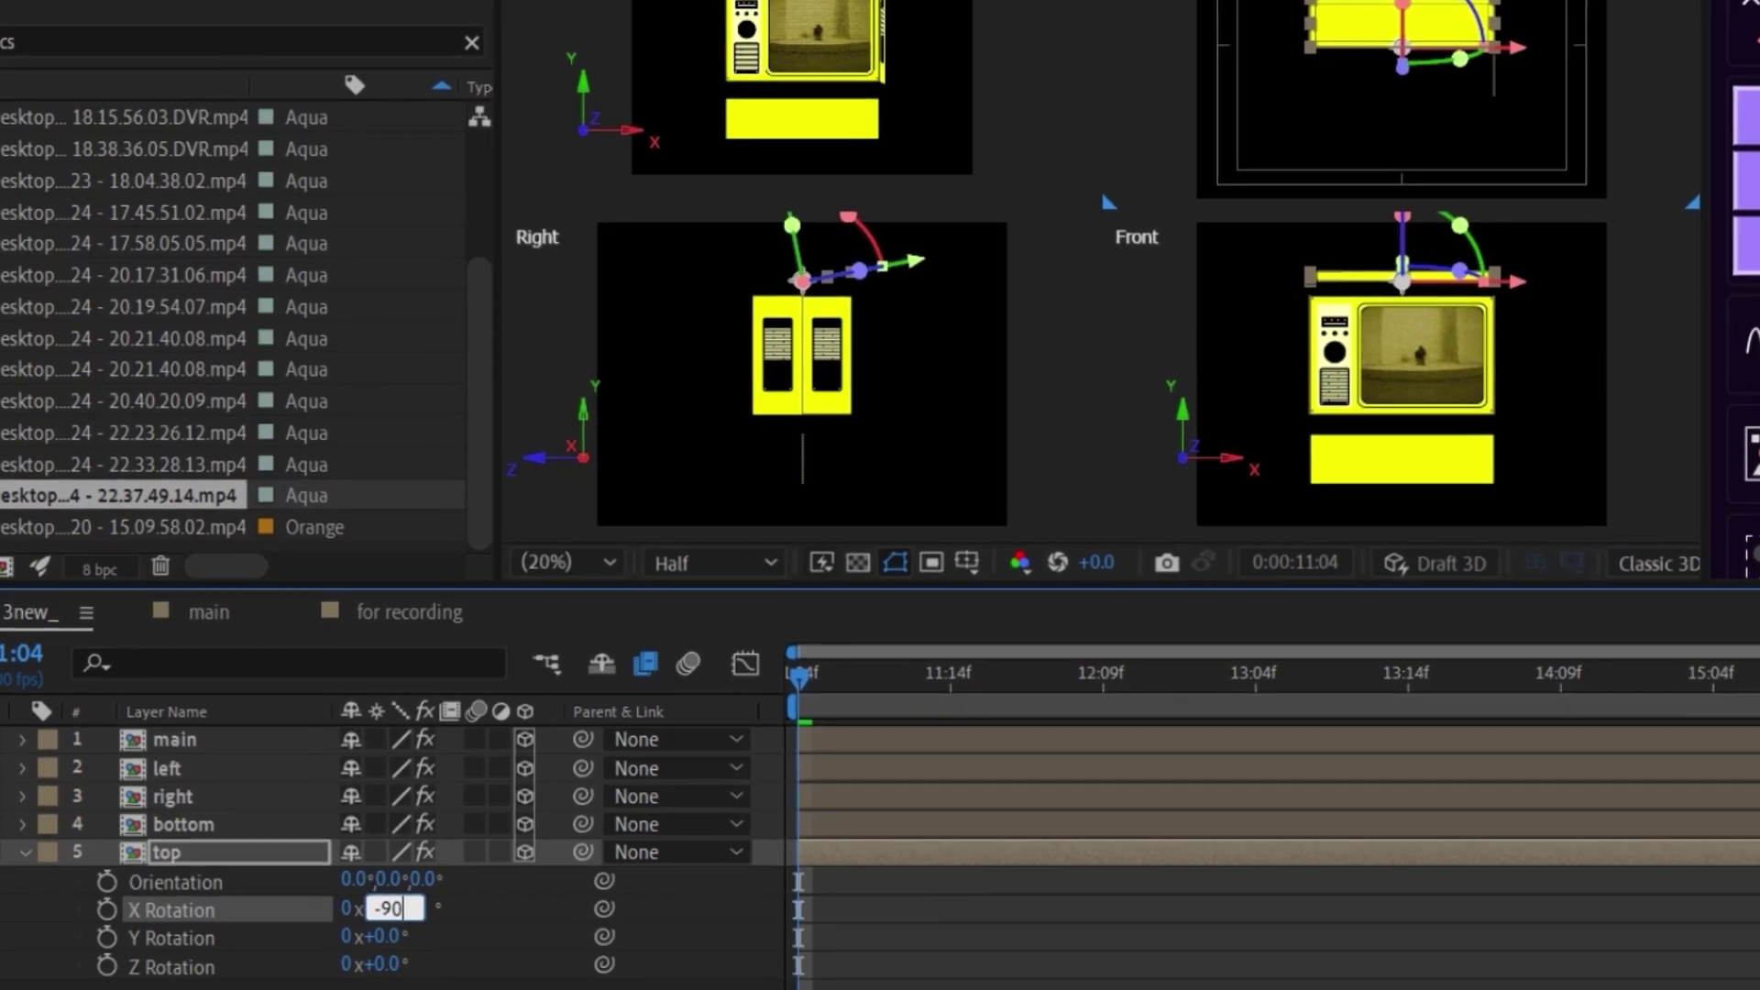
key(Return)
Move the top layer flush onto the main face's upper edge and fit the bottom layer against its lower edge.
drag(1054, 438, 1052, 536)
key(r)
click(149, 832)
drag(1059, 623, 1061, 629)
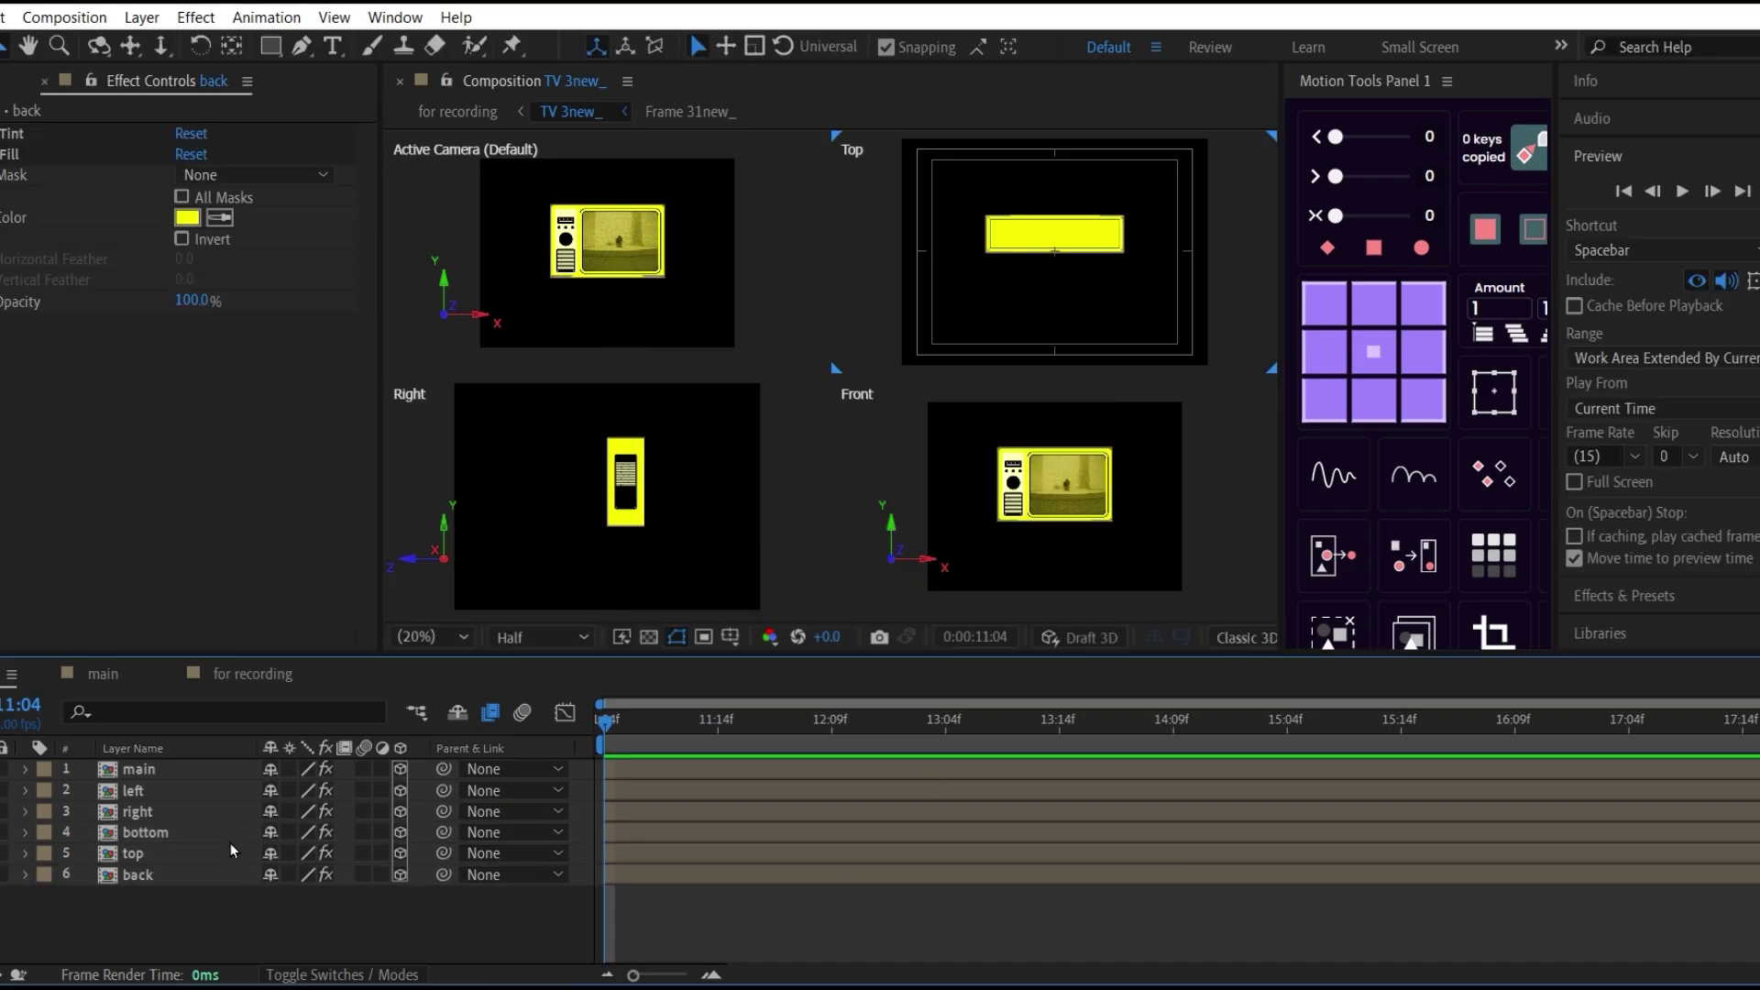
Move the back layer along its Z axis to the rear edge of the TV's side panels.
click(183, 874)
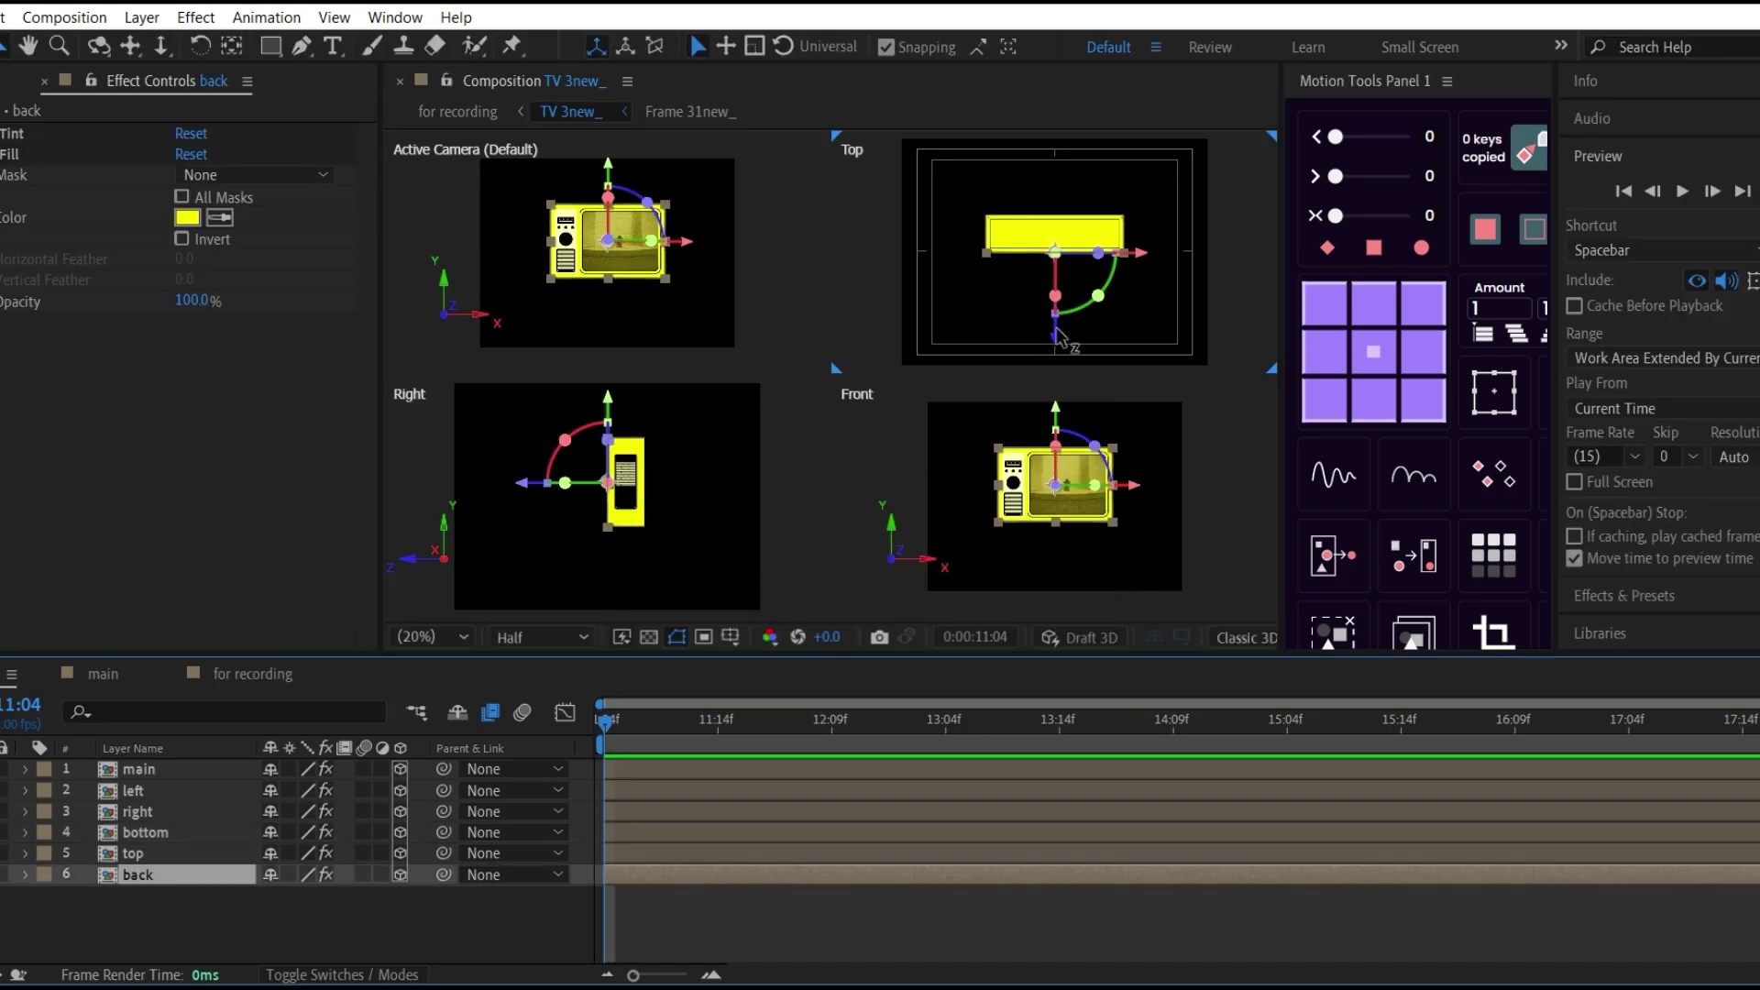
drag(1056, 330, 1060, 306)
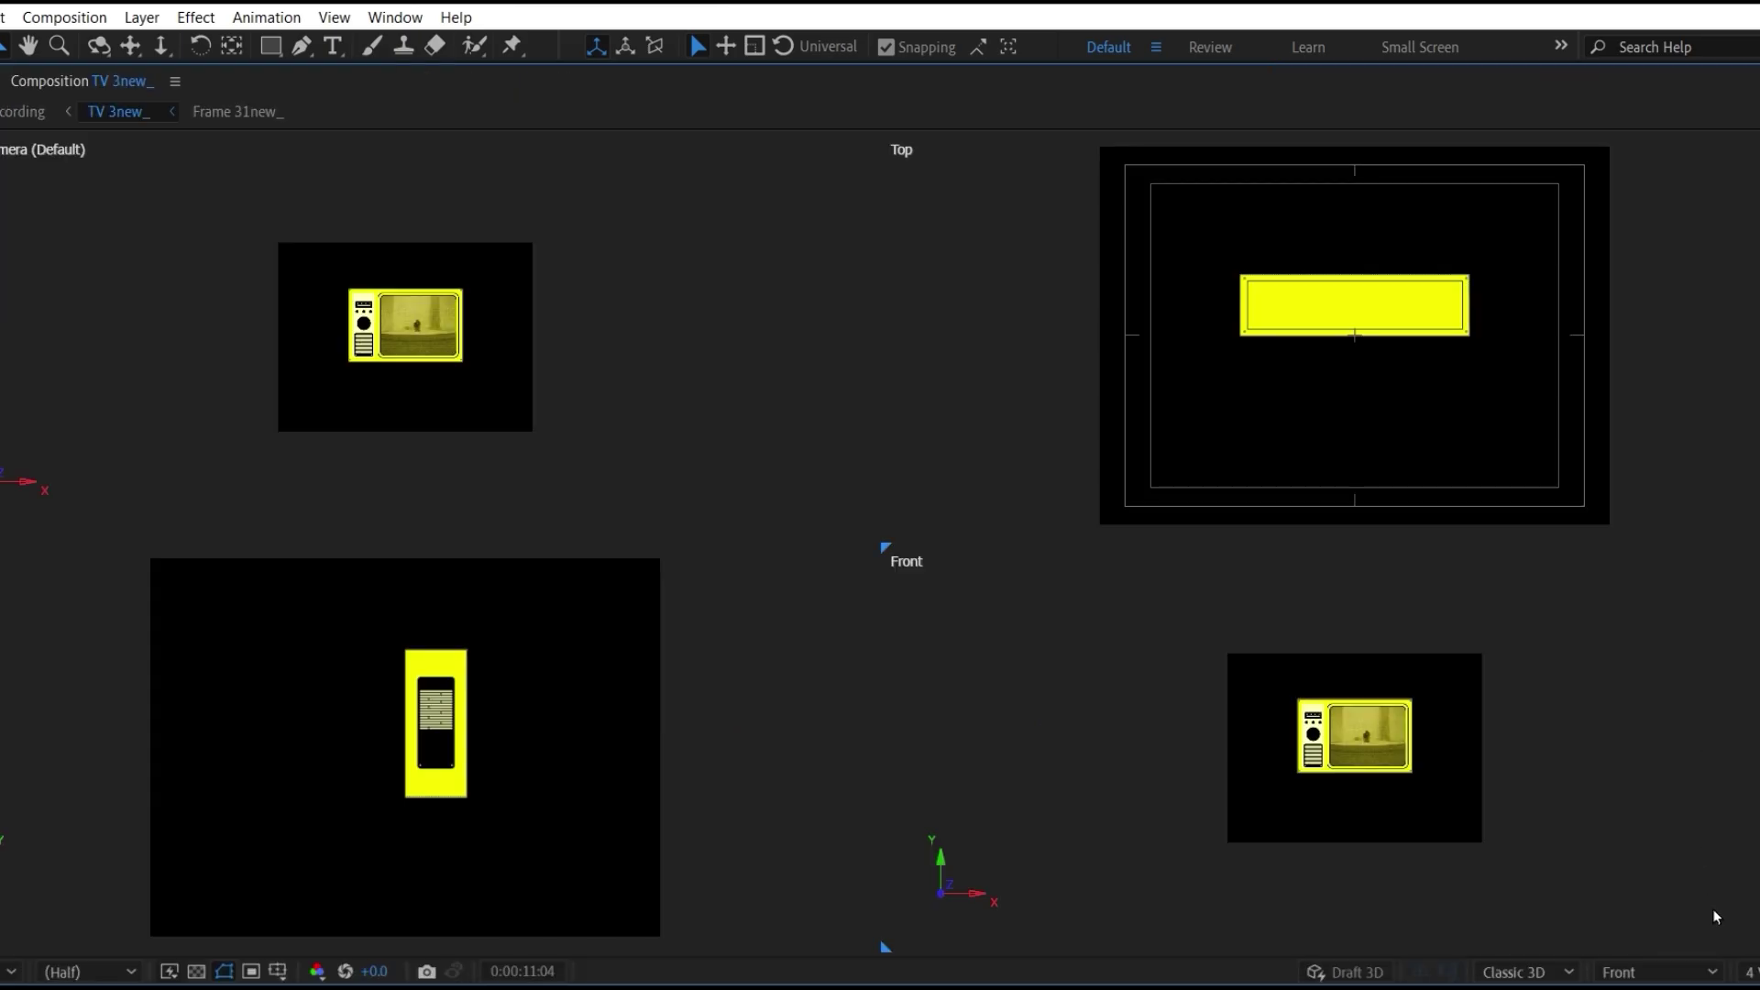
Switch the composition to a single view and show the assembled TV from Custom View 1.
click(1747, 972)
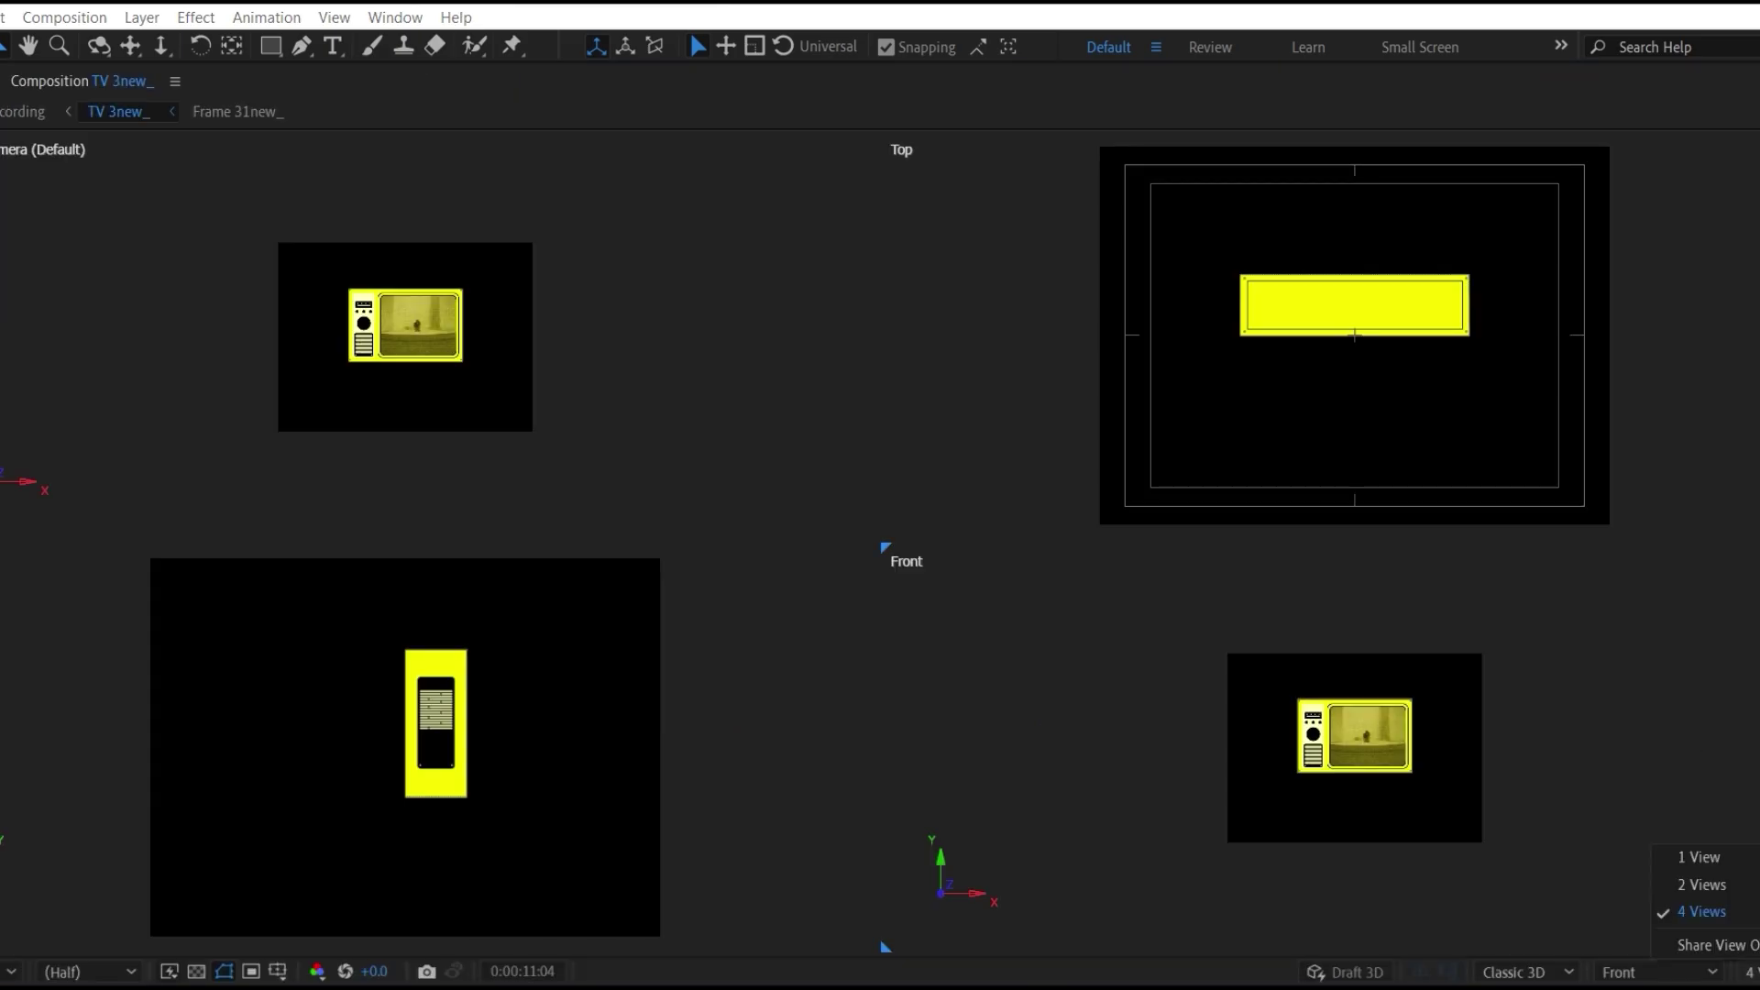
click(1720, 857)
click(1655, 970)
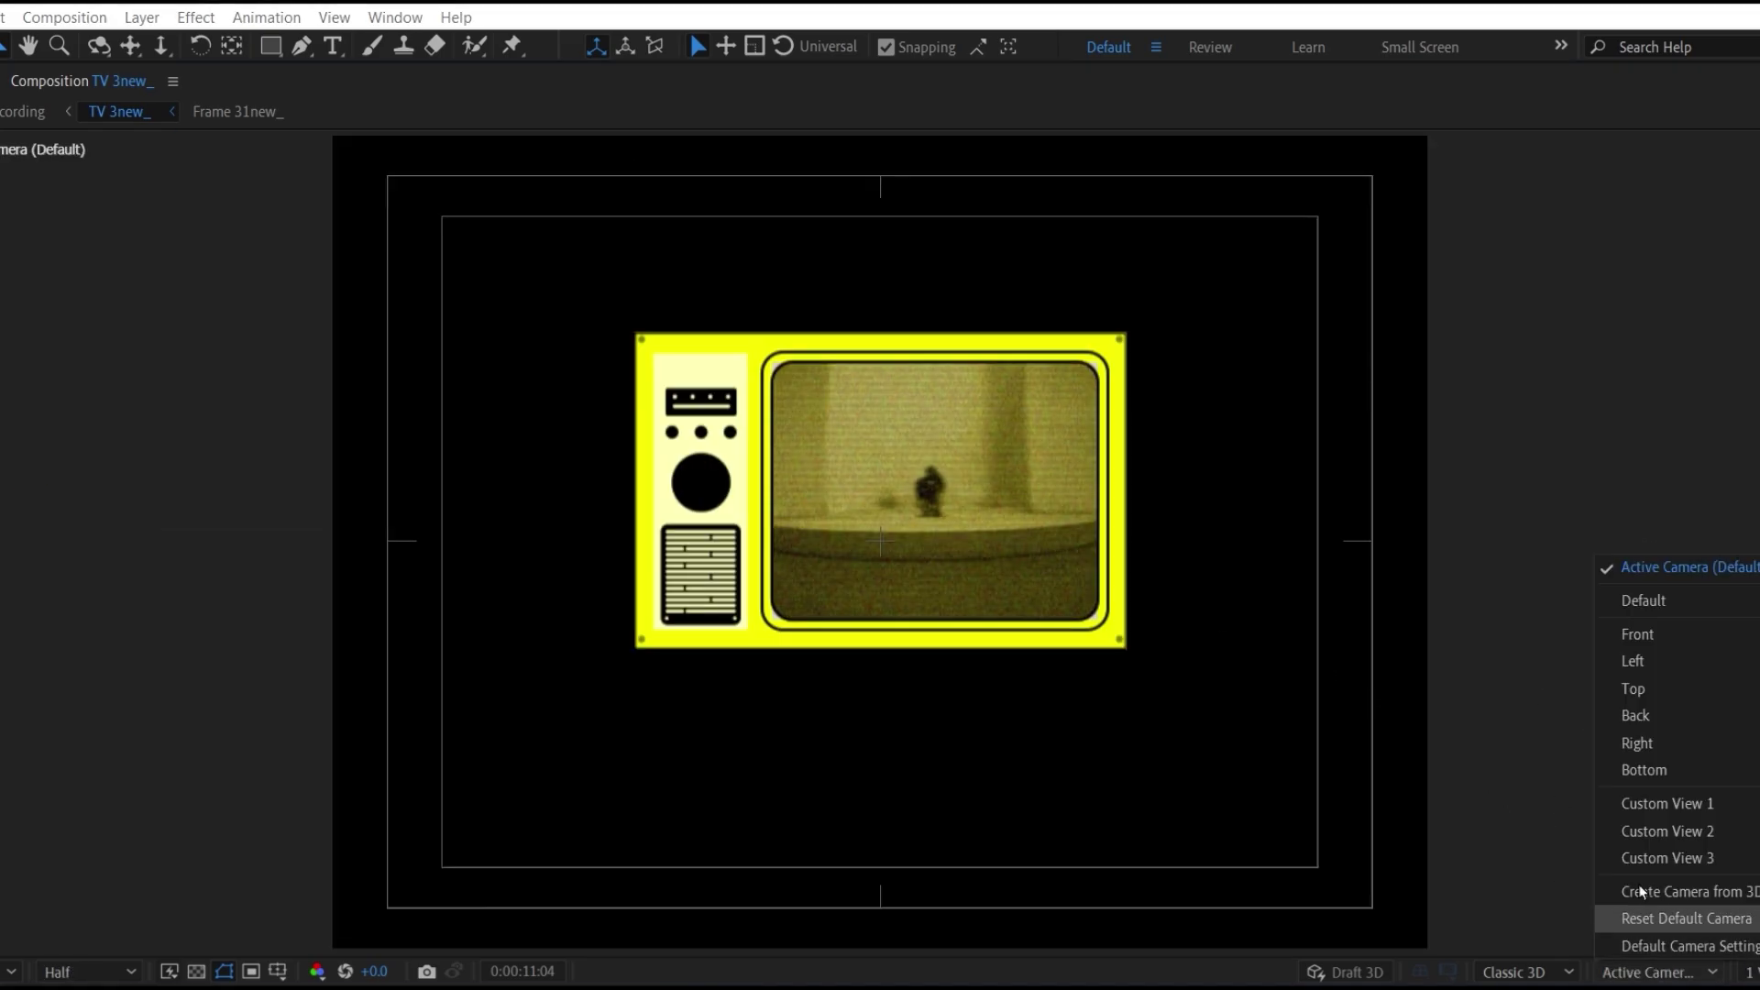
click(1630, 807)
Look at the assembled TV from Custom View 2 and the Default camera, and return to the Active Camera view.
click(1661, 972)
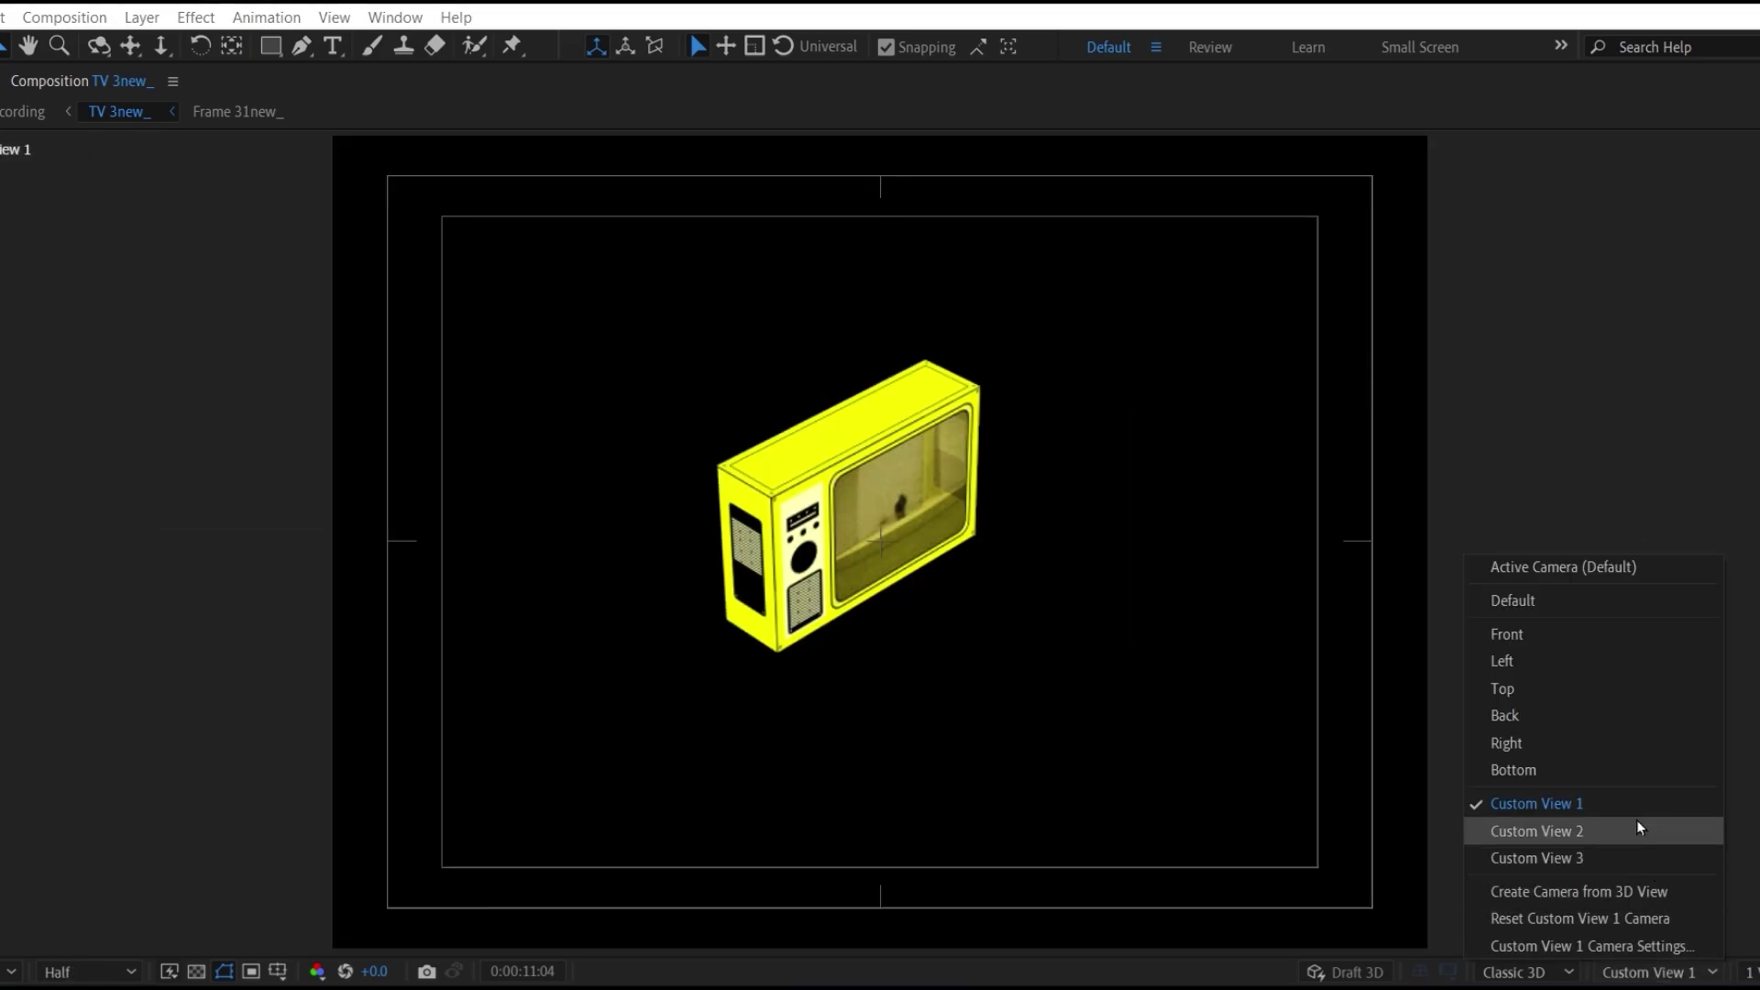
click(1628, 832)
click(1638, 974)
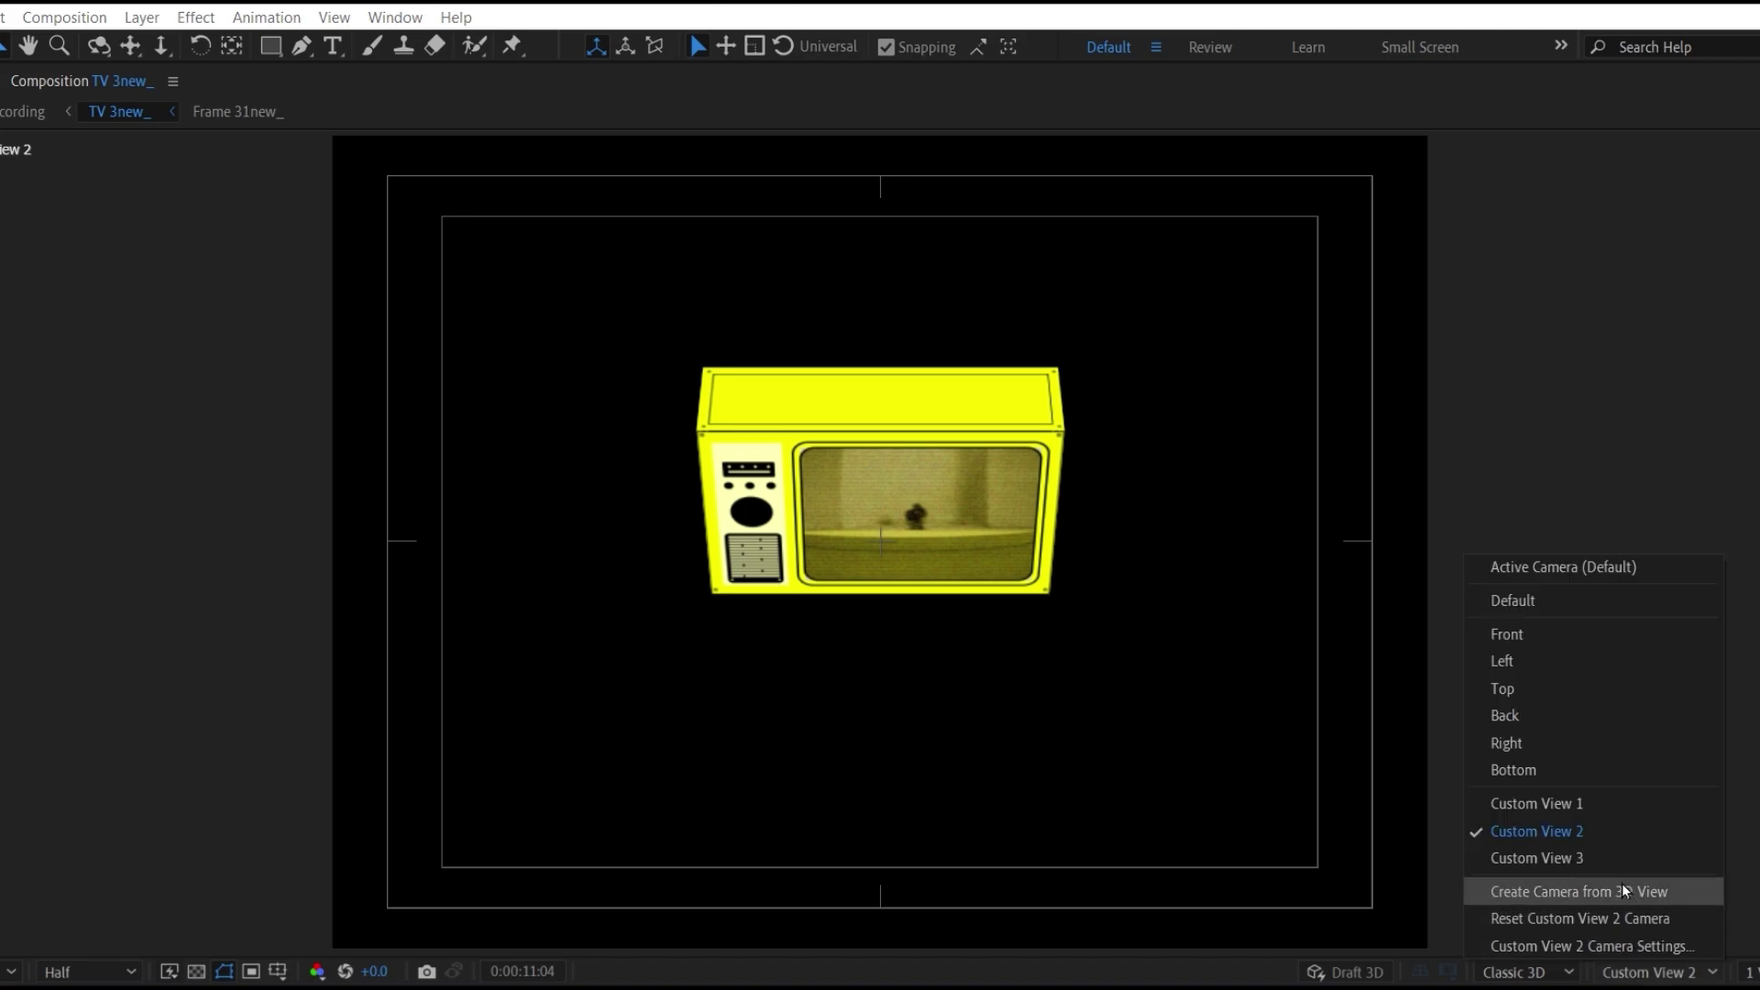
click(1558, 593)
click(1661, 972)
click(1638, 564)
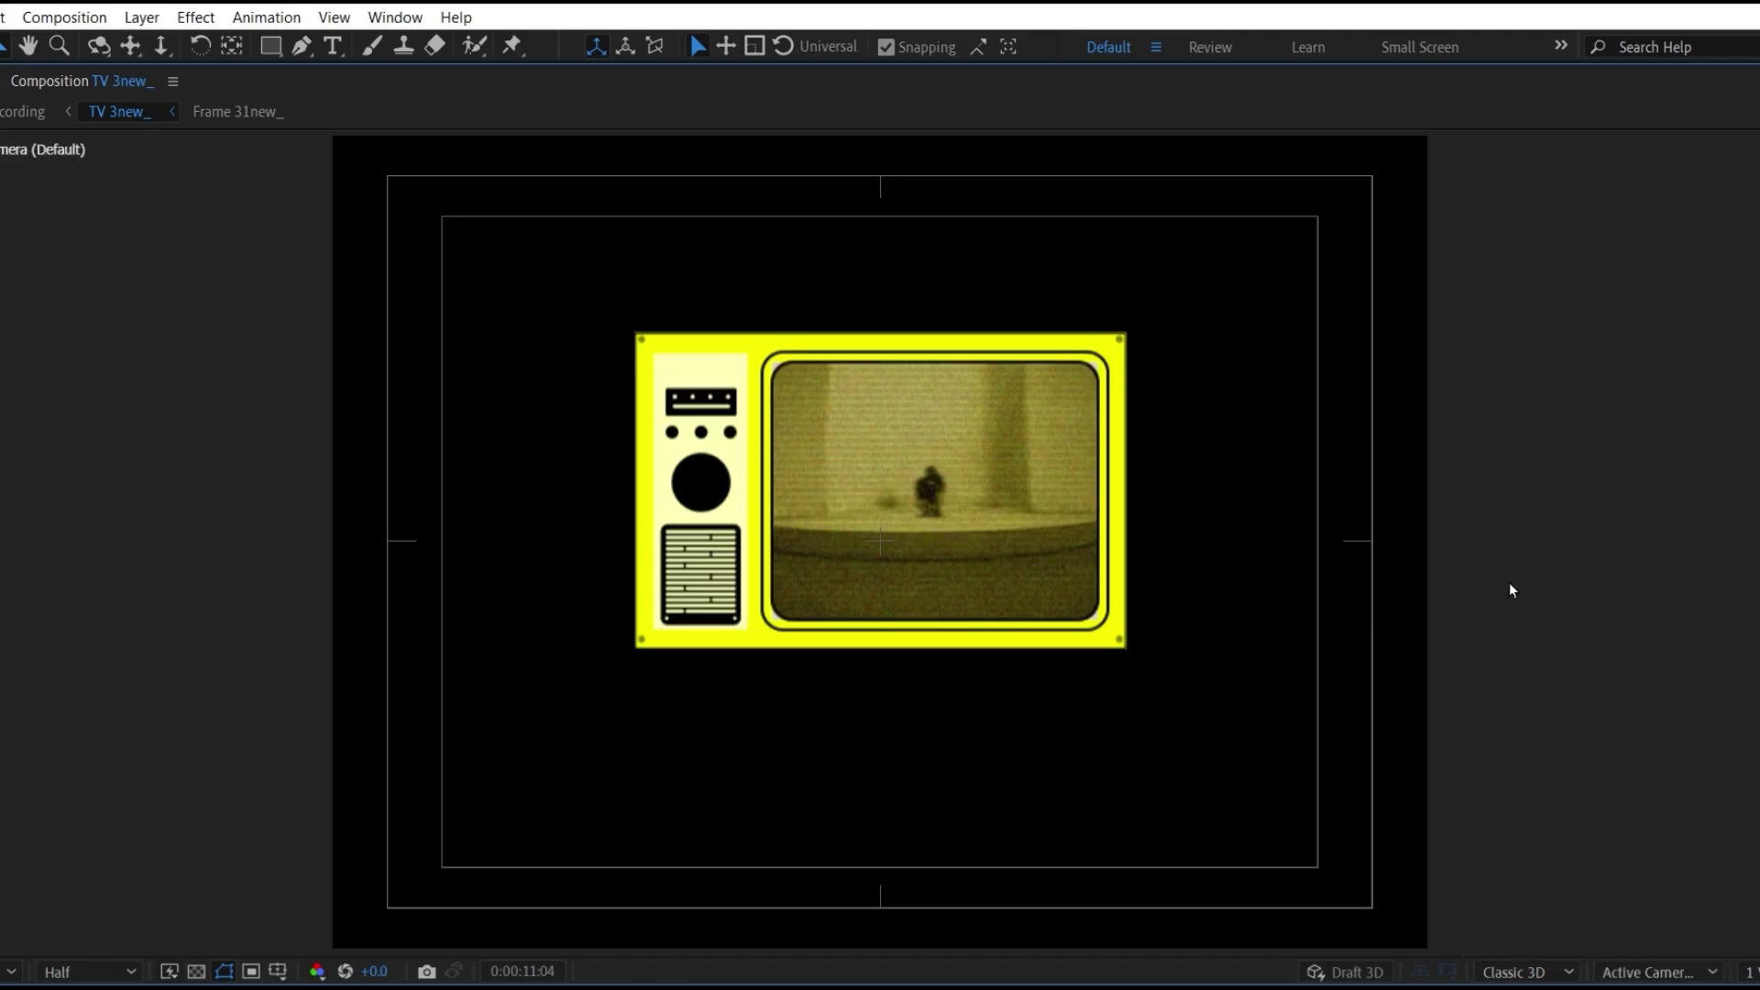
key(grave)
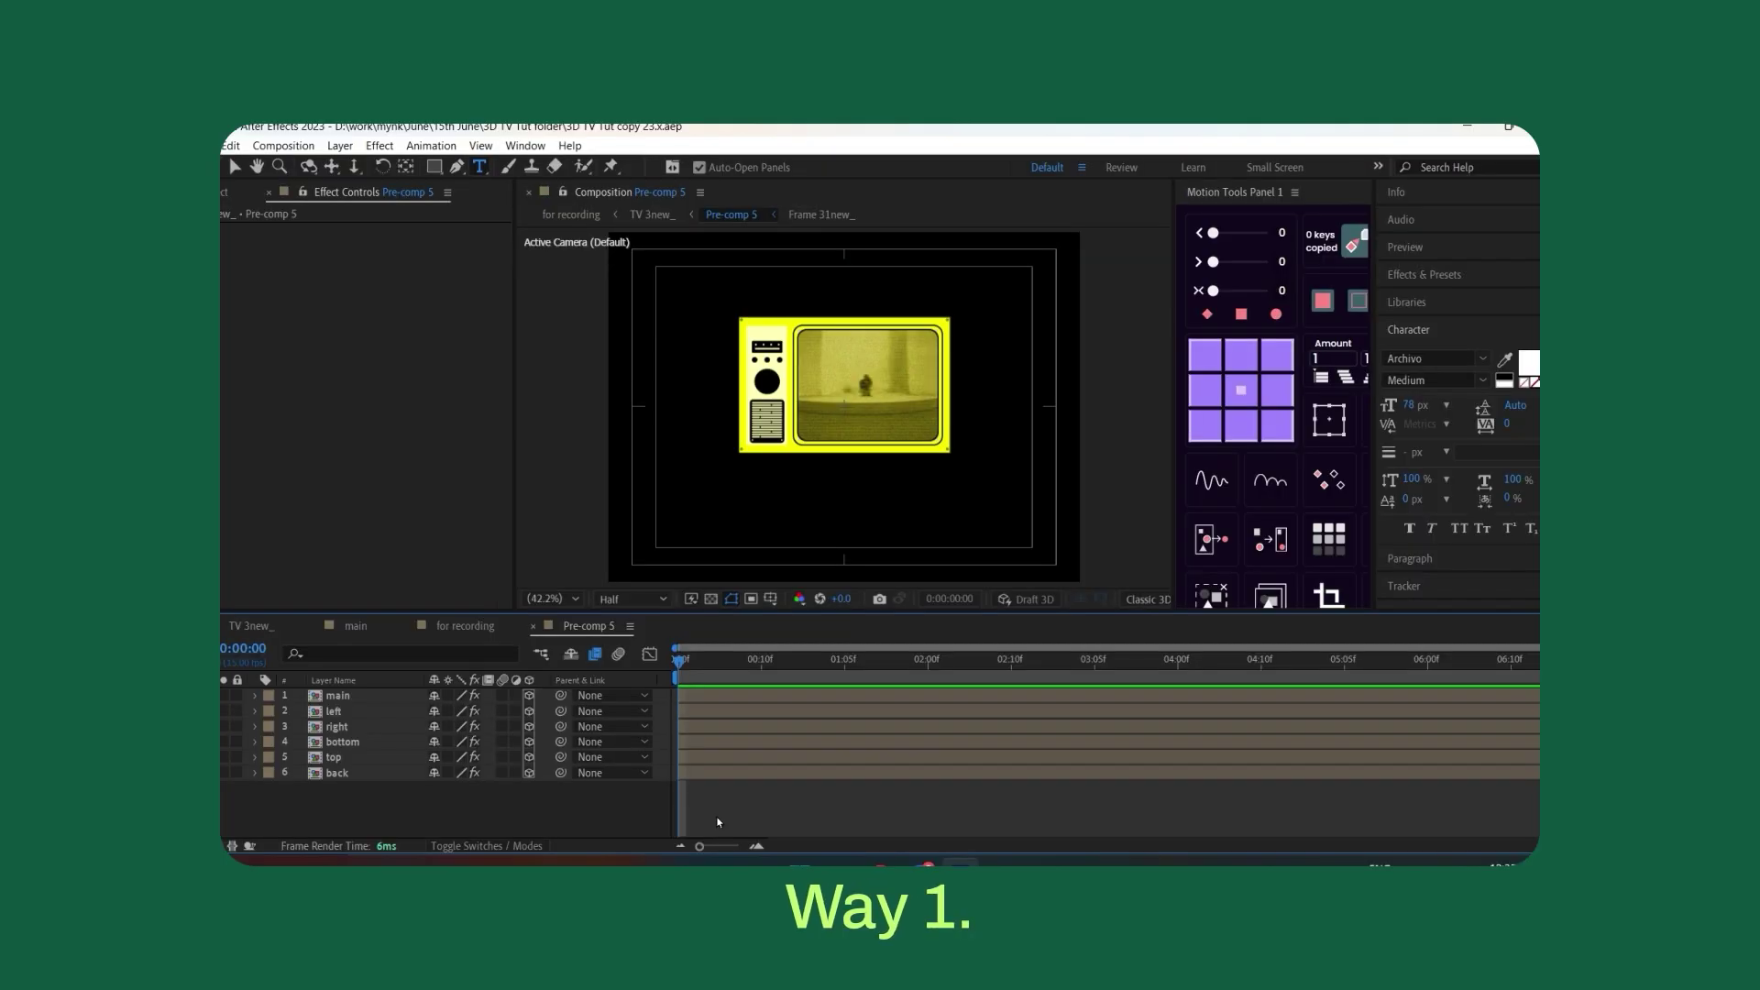
Create a null object and parent all six TV panel layers to it.
click(340, 146)
mouse_move(530, 169)
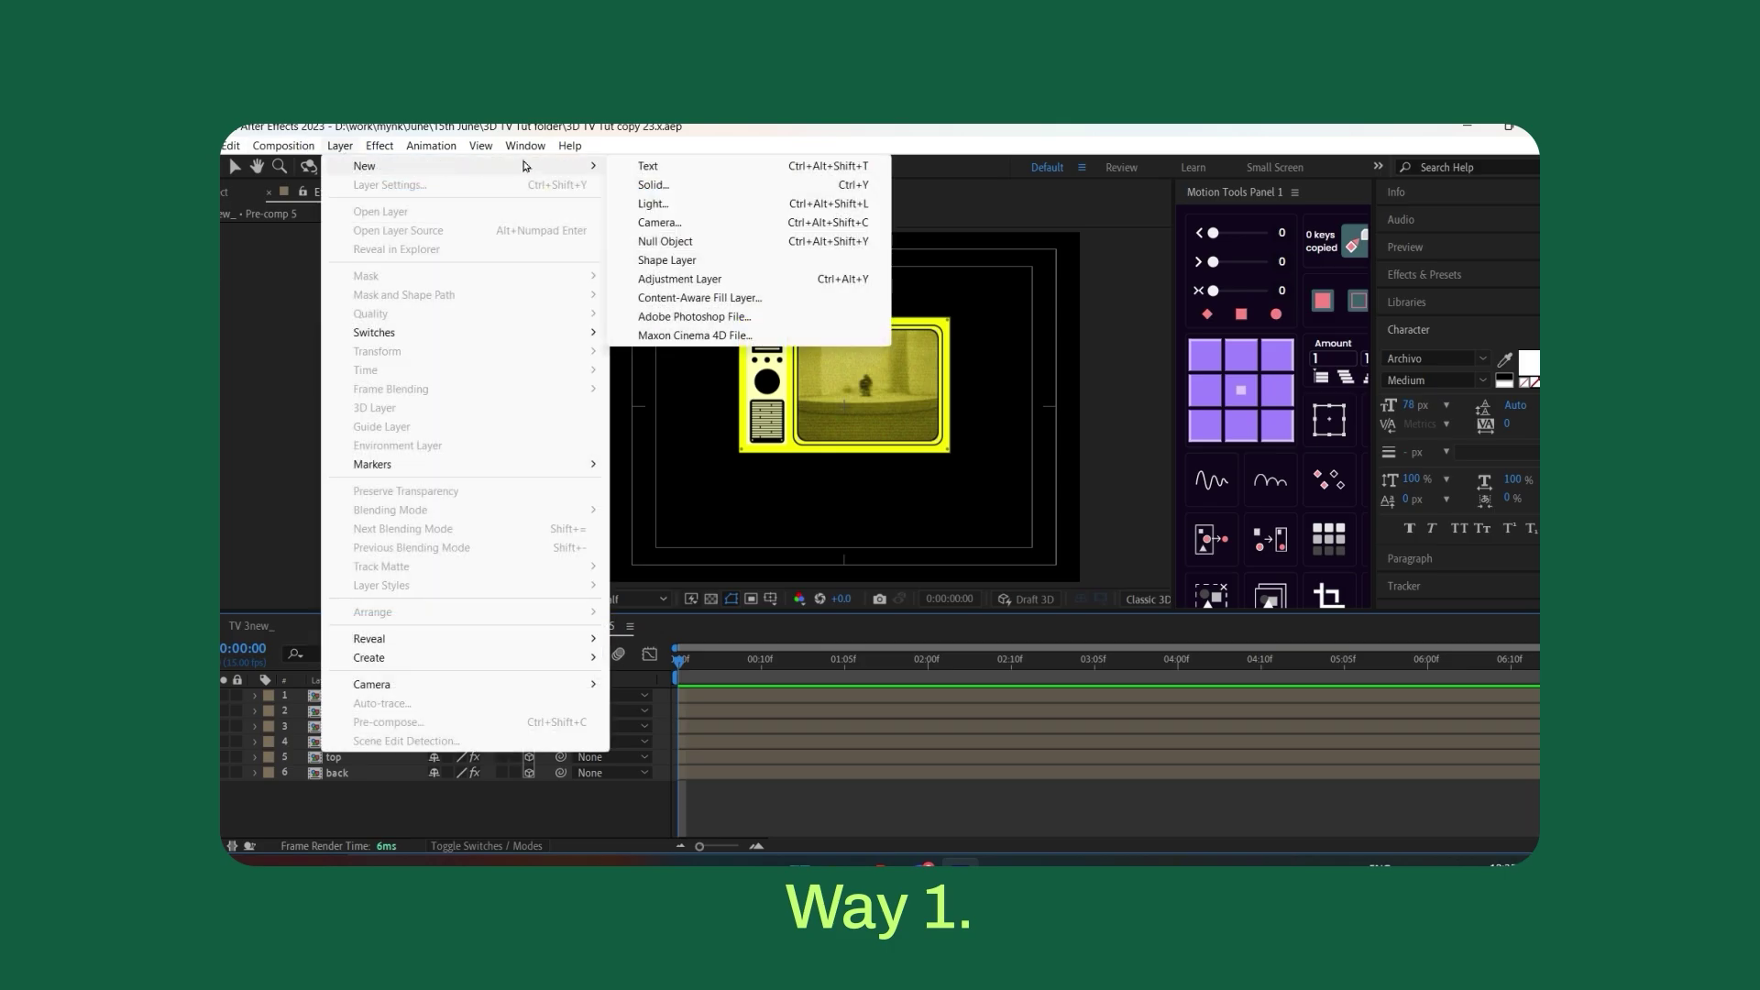
click(732, 245)
click(719, 787)
shift+click(718, 708)
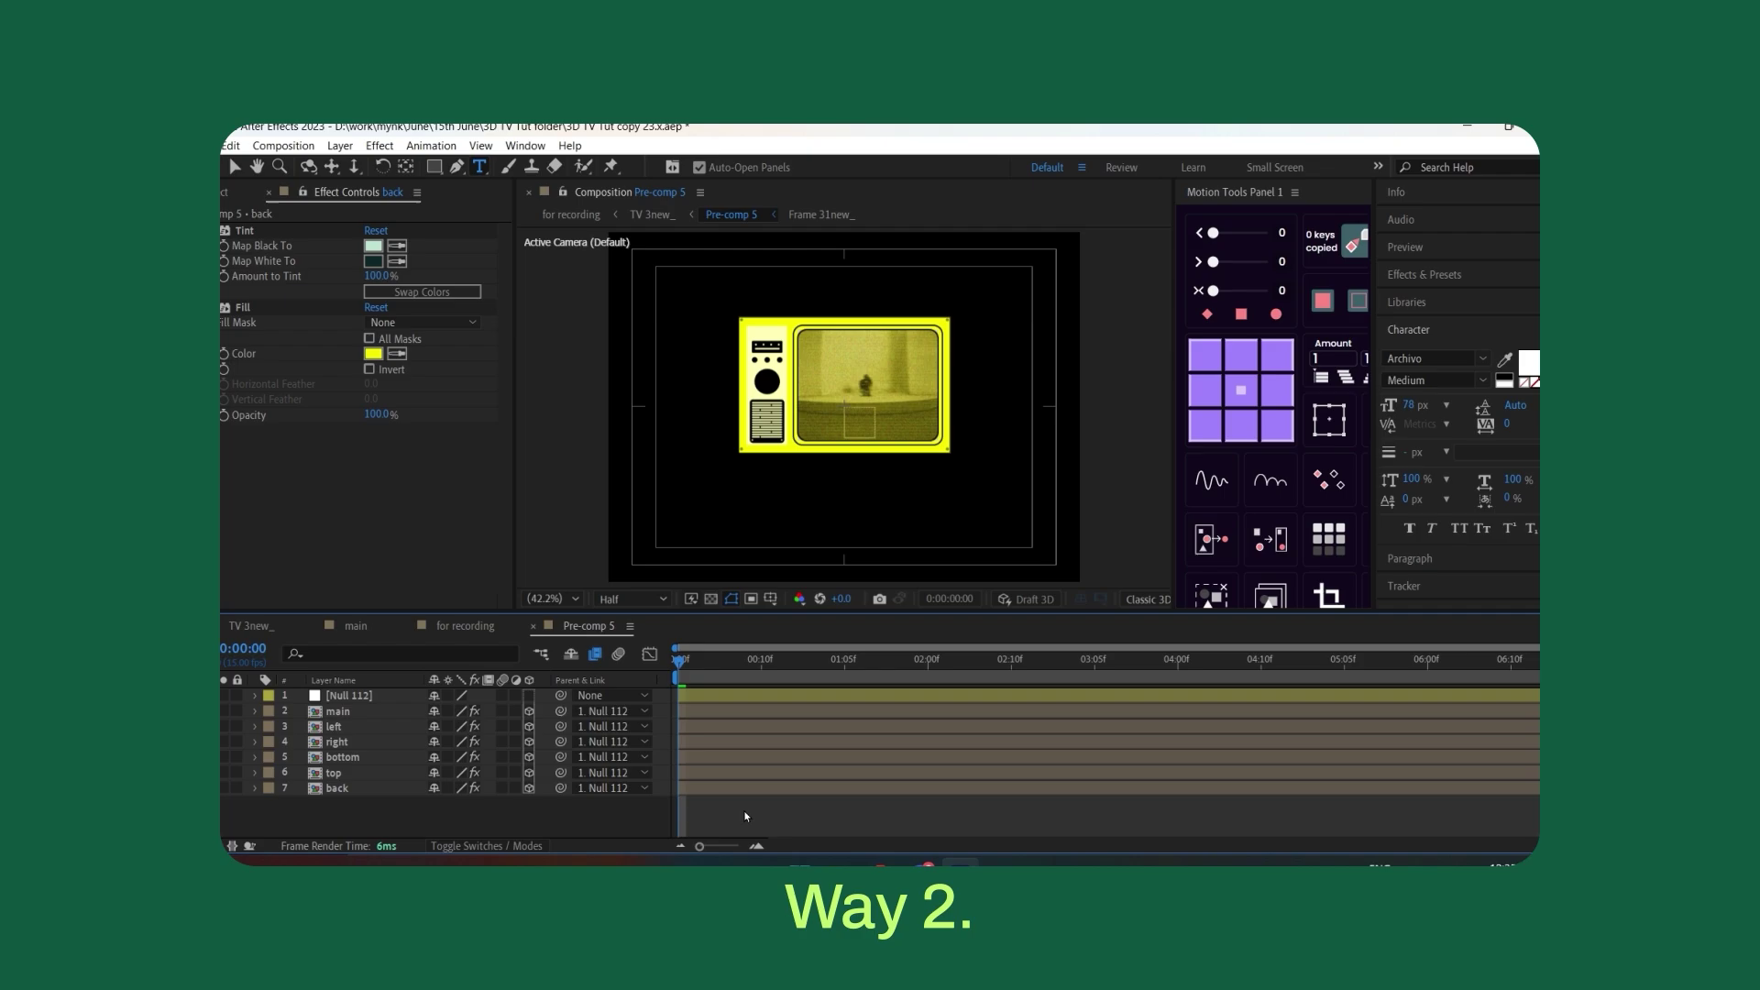
Collect all six TV panel layers under a null and try rotating the null about its X and Y axes.
click(849, 779)
shift+click(787, 698)
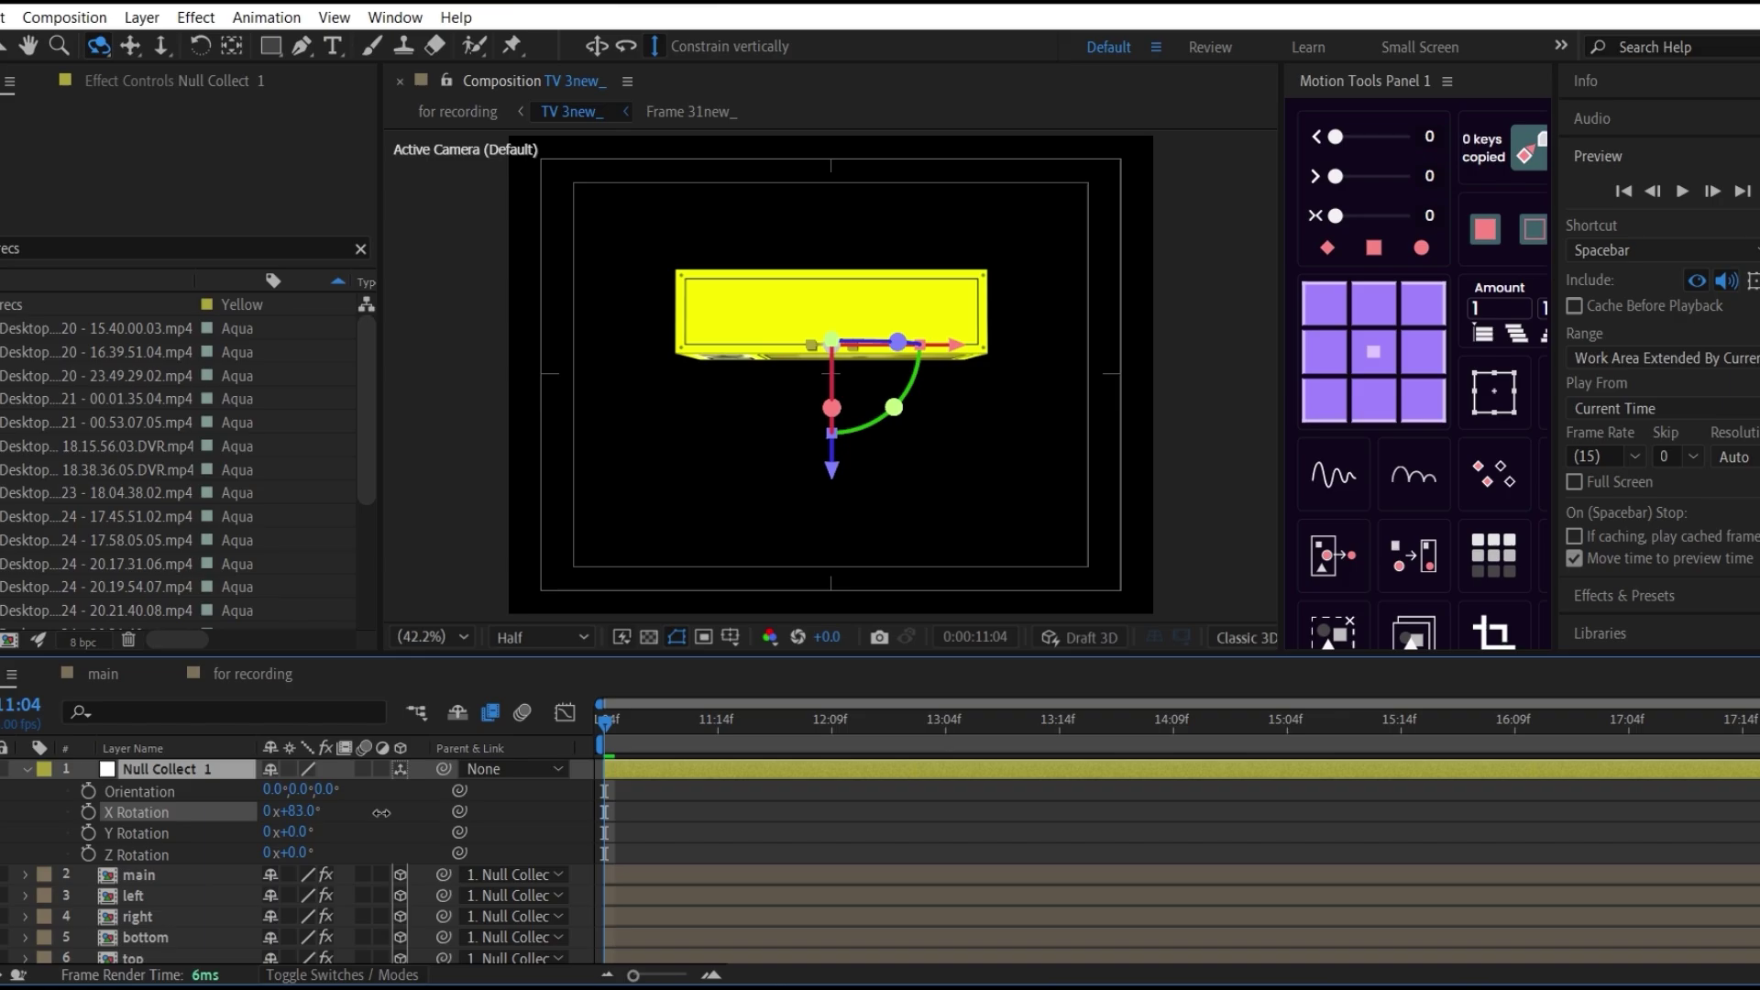
drag(381, 812, 294, 814)
mouse_move(292, 832)
mouse_down()
mouse_move(523, 833)
mouse_move(312, 826)
mouse_up()
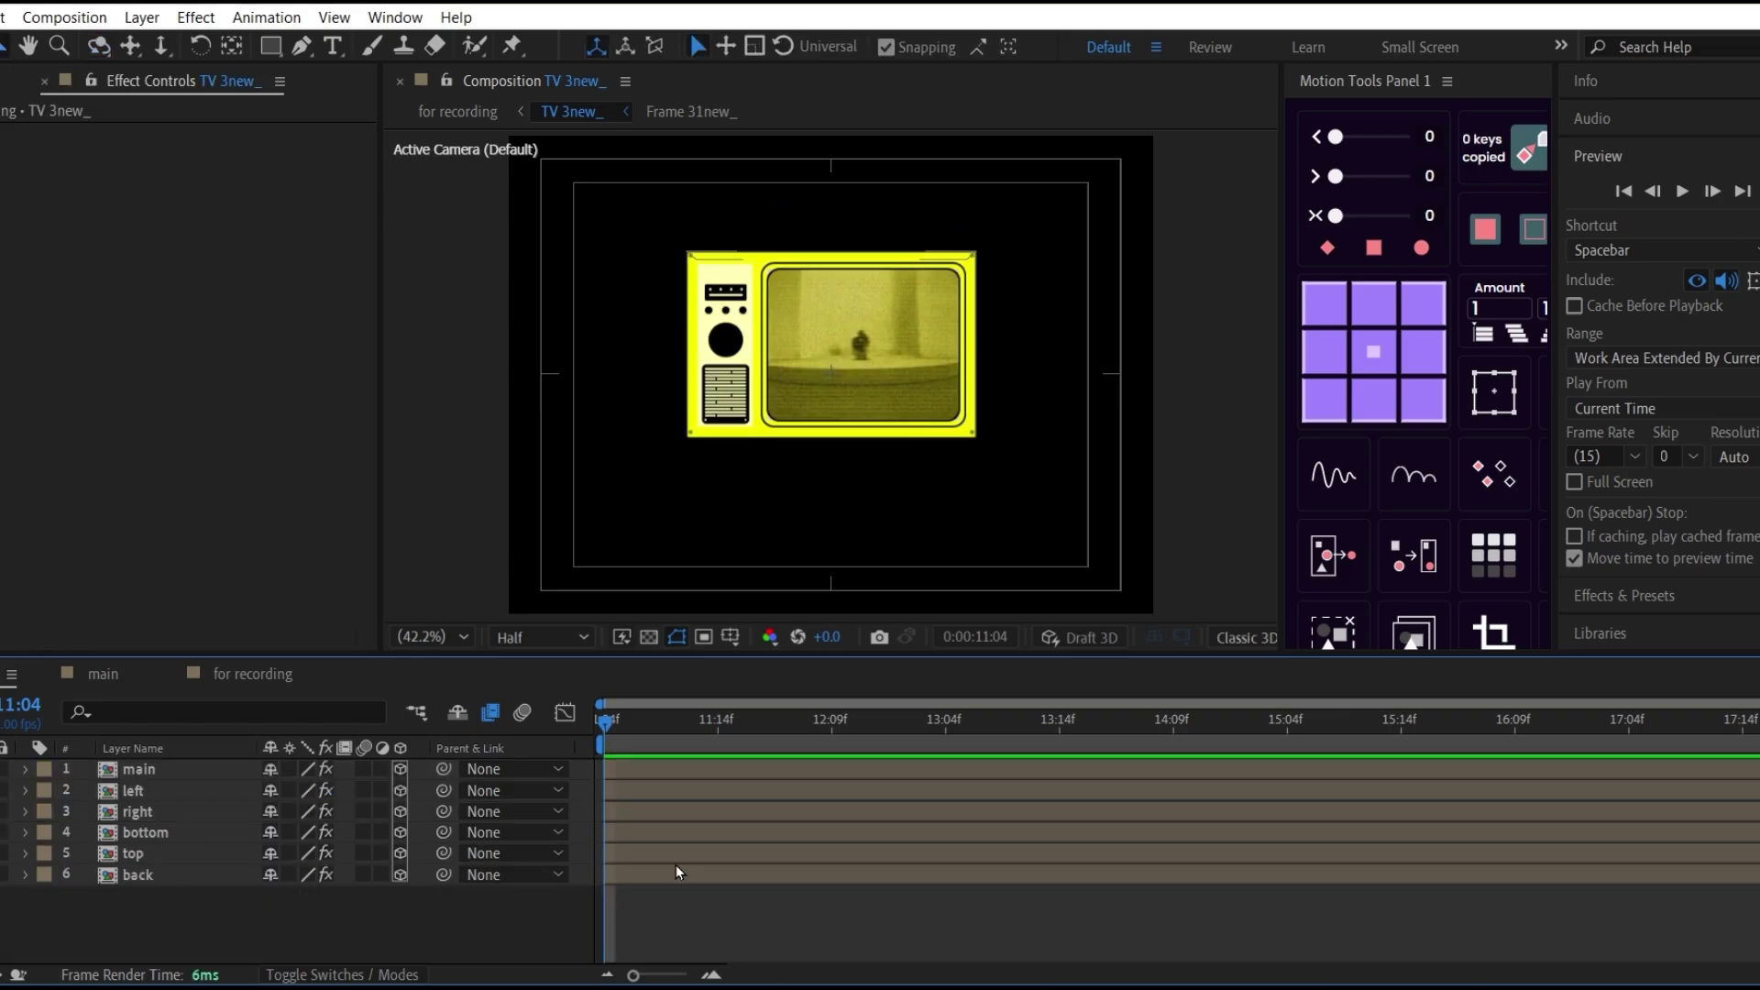
Pre-compose all six TV layers, moving all attributes into the new composition, and enable collapse transformations on the resulting layer.
click(674, 866)
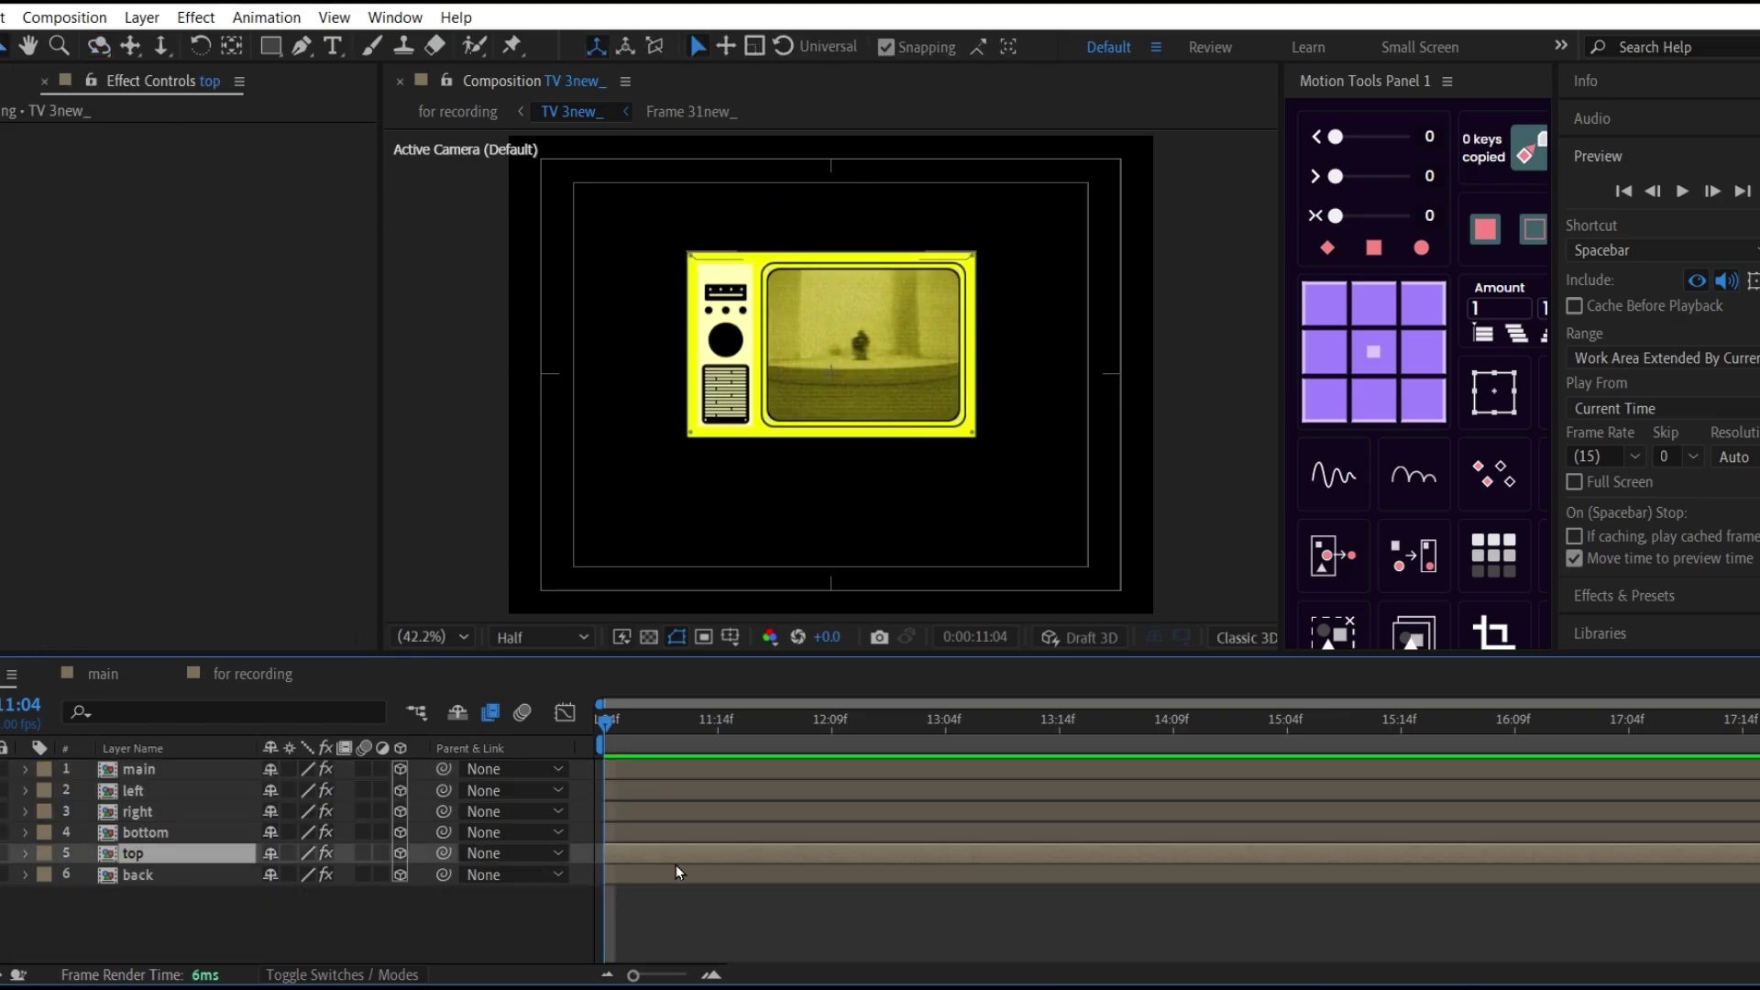
click(679, 869)
key(ctrl+a)
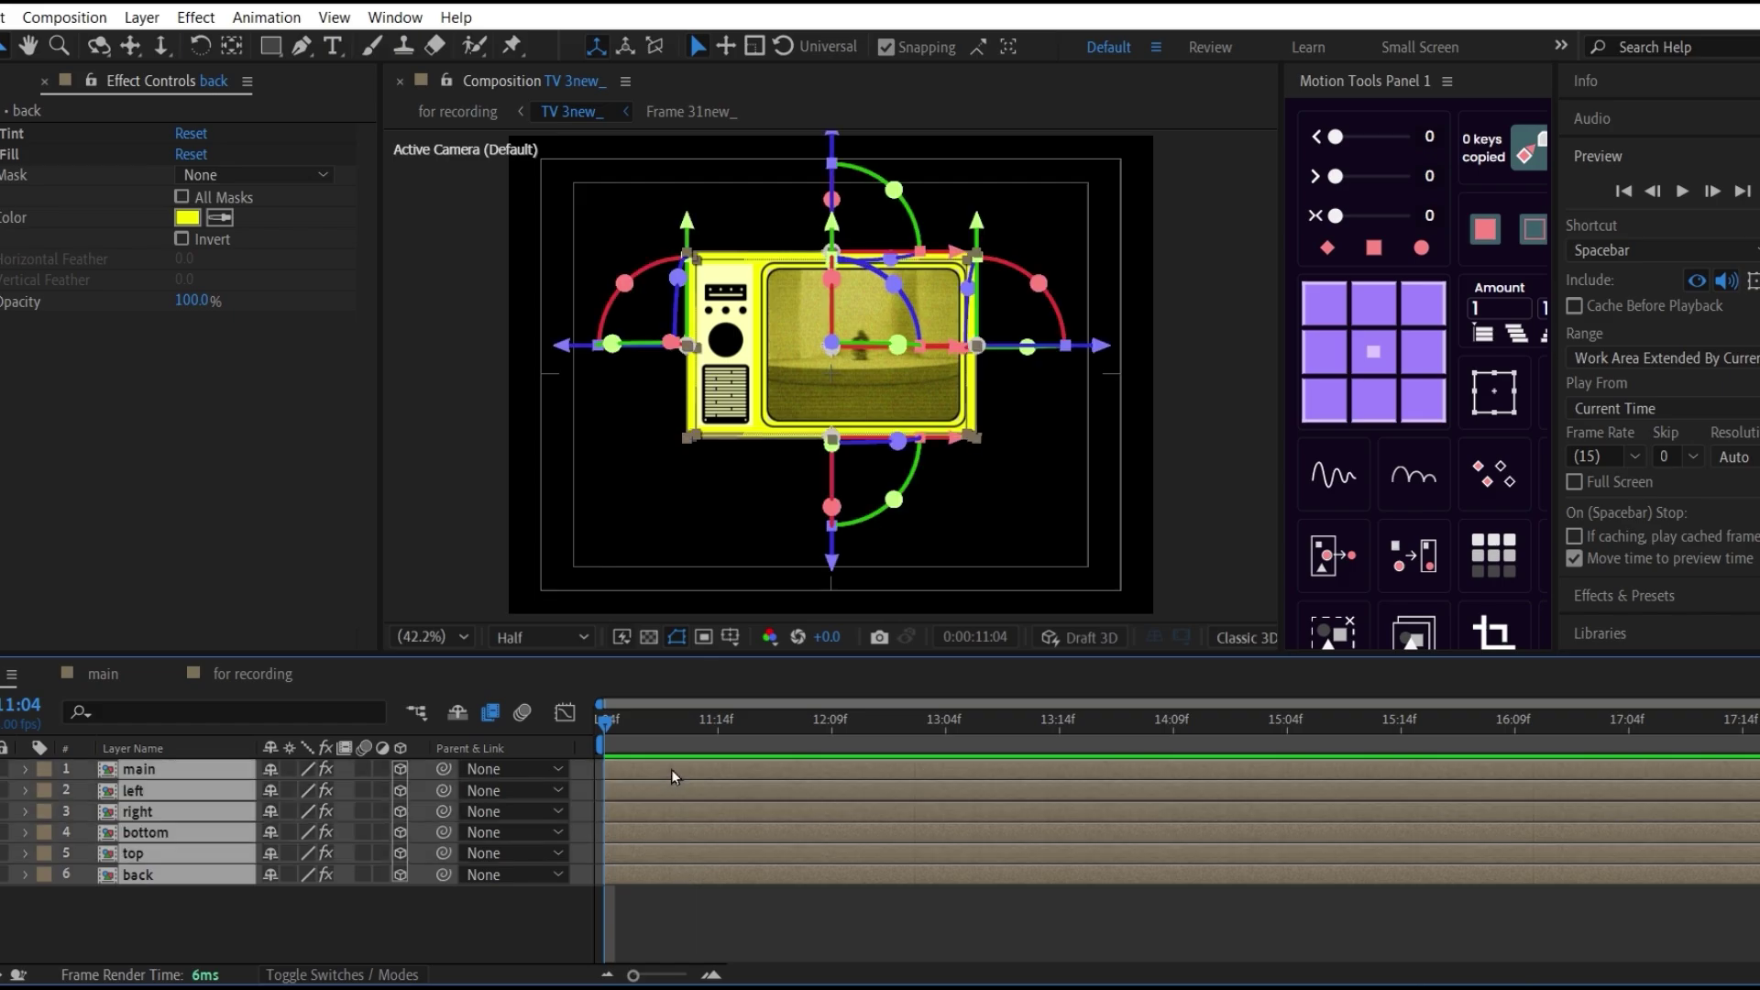
key(ctrl+shift+c)
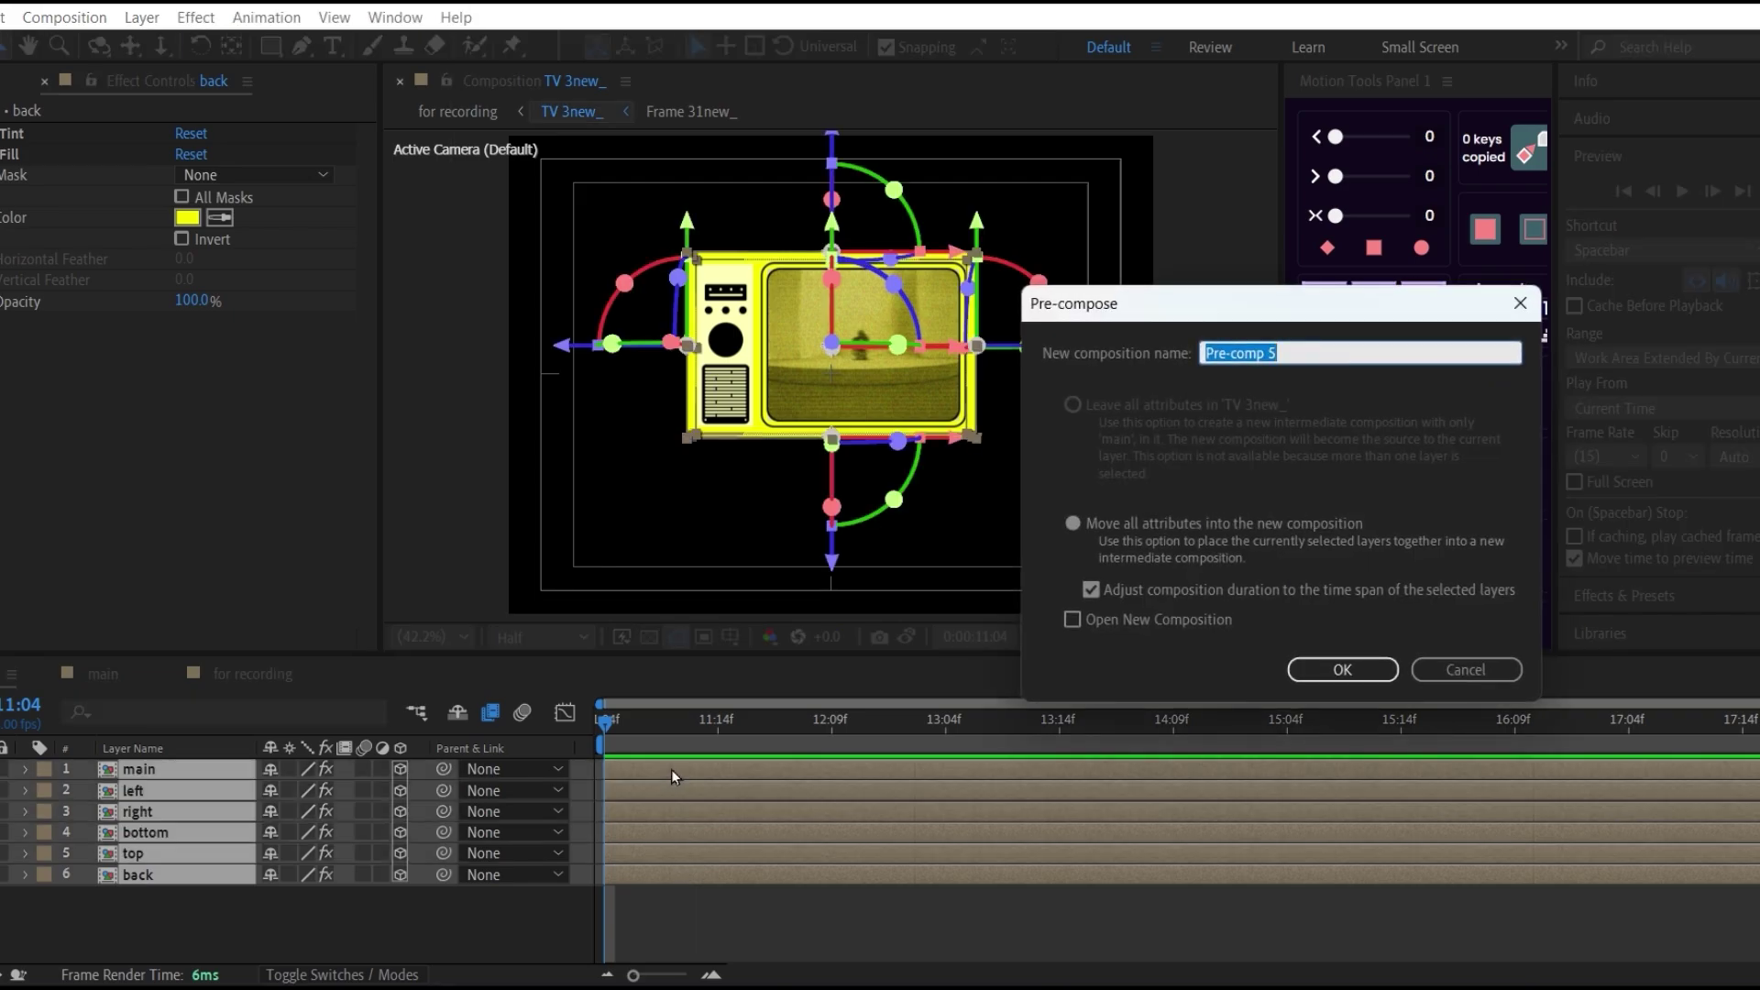
click(1325, 662)
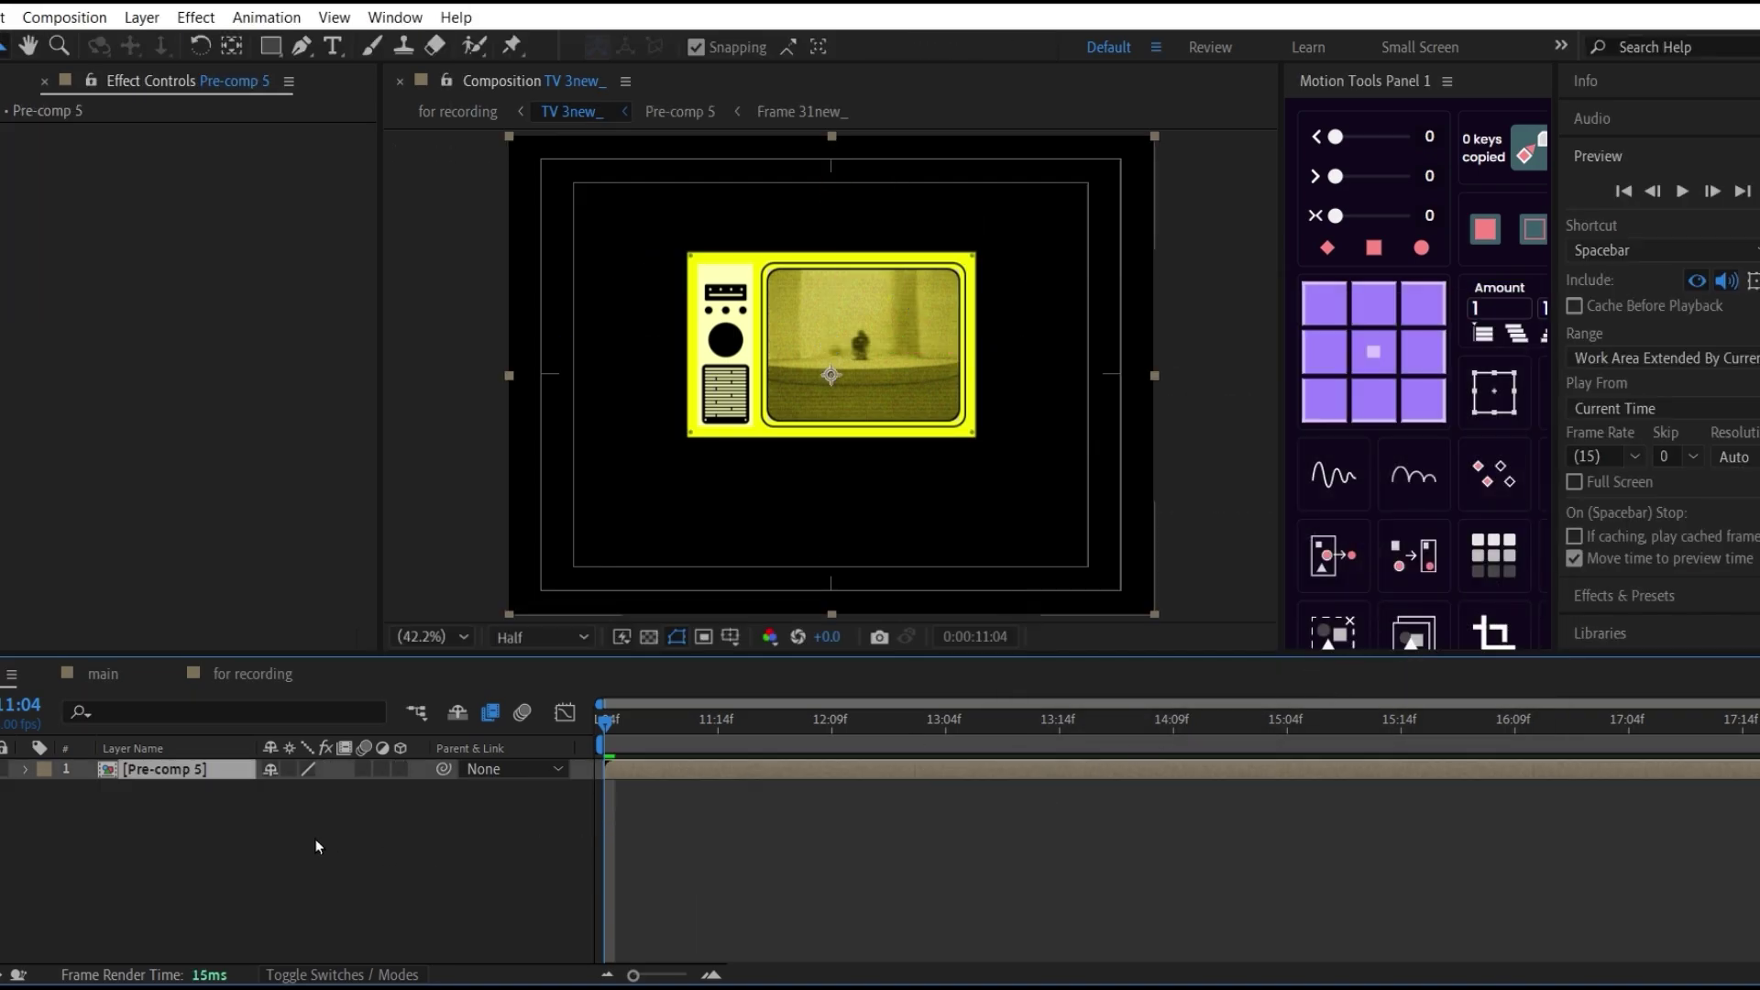
click(290, 768)
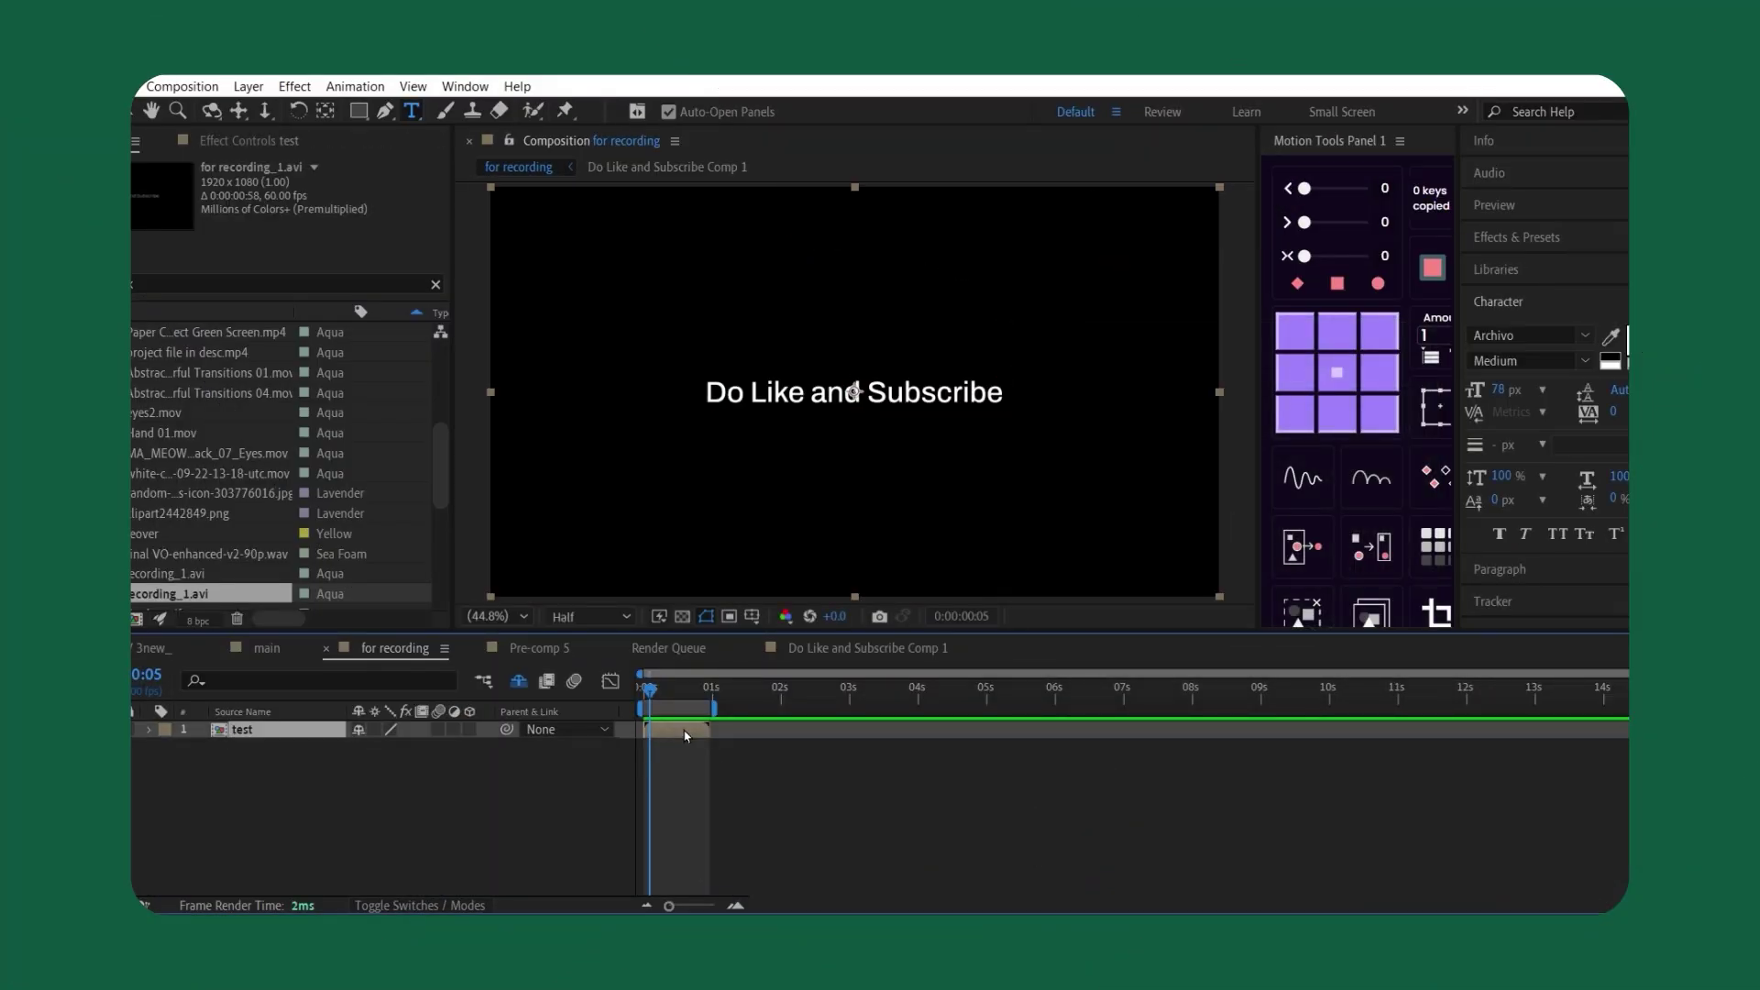
Queue the for recording composition for rendering, with AVI as the output format and its video channels chosen.
key(ctrl+m)
scroll(526, 796, down, 1)
click(334, 879)
click(816, 229)
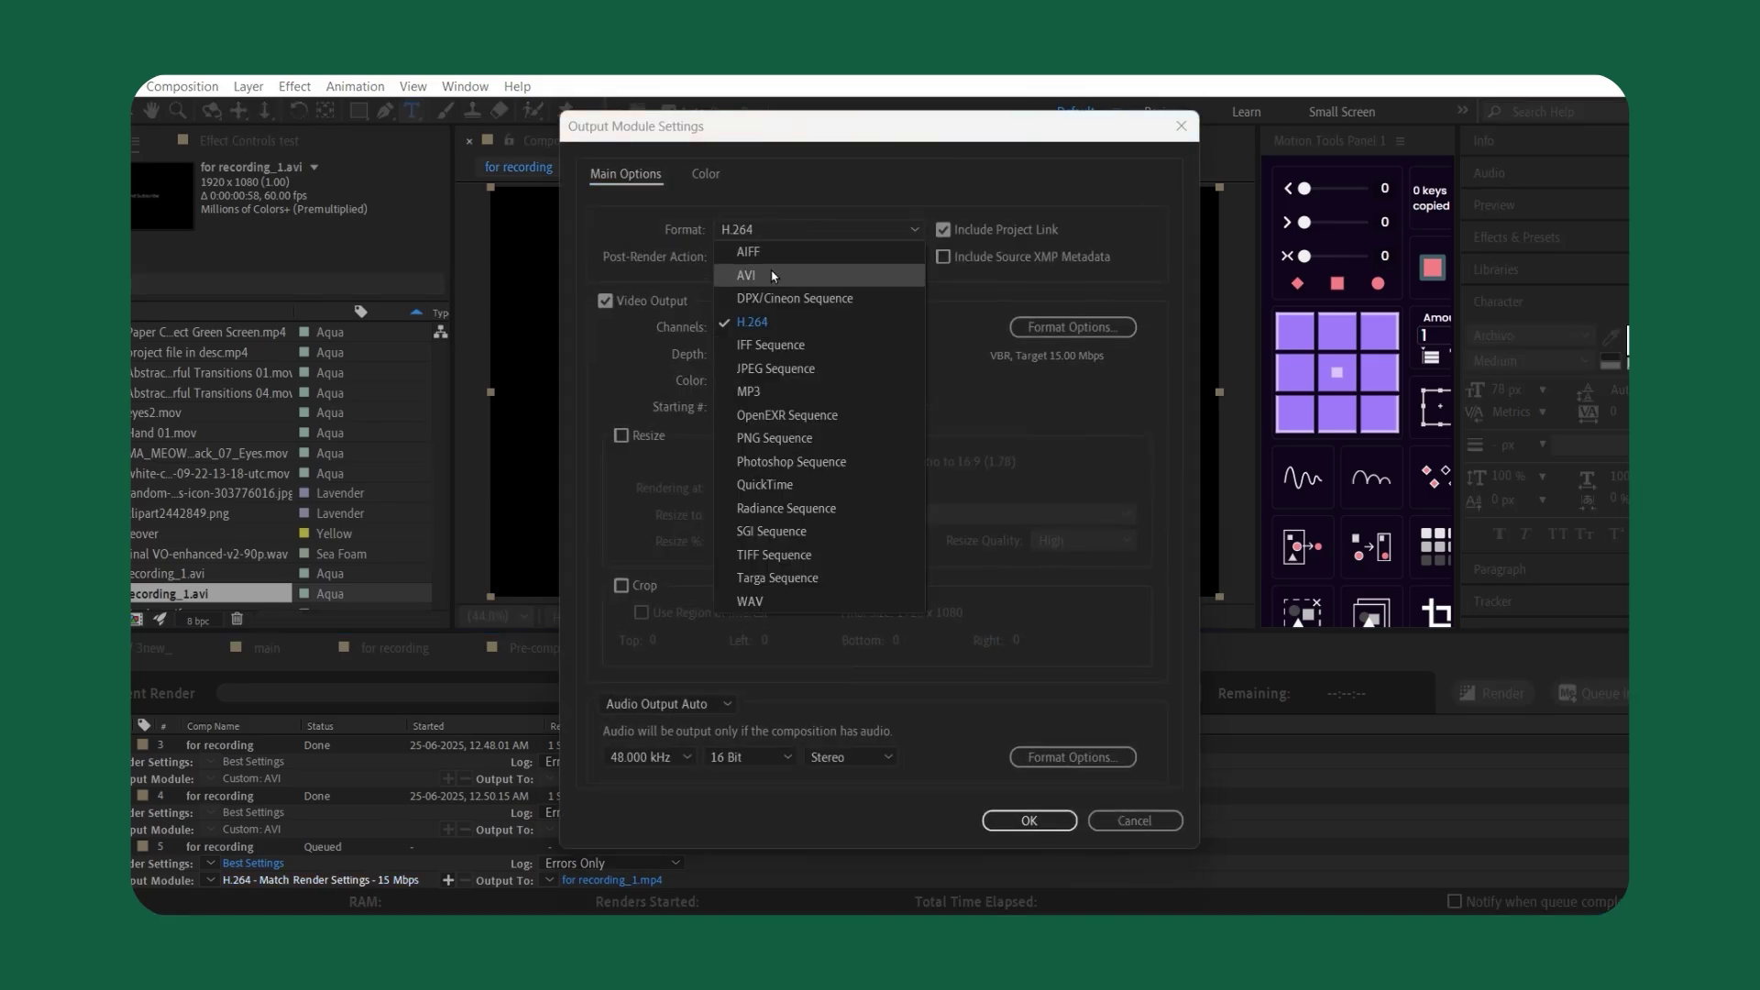
click(772, 275)
click(807, 327)
click(820, 408)
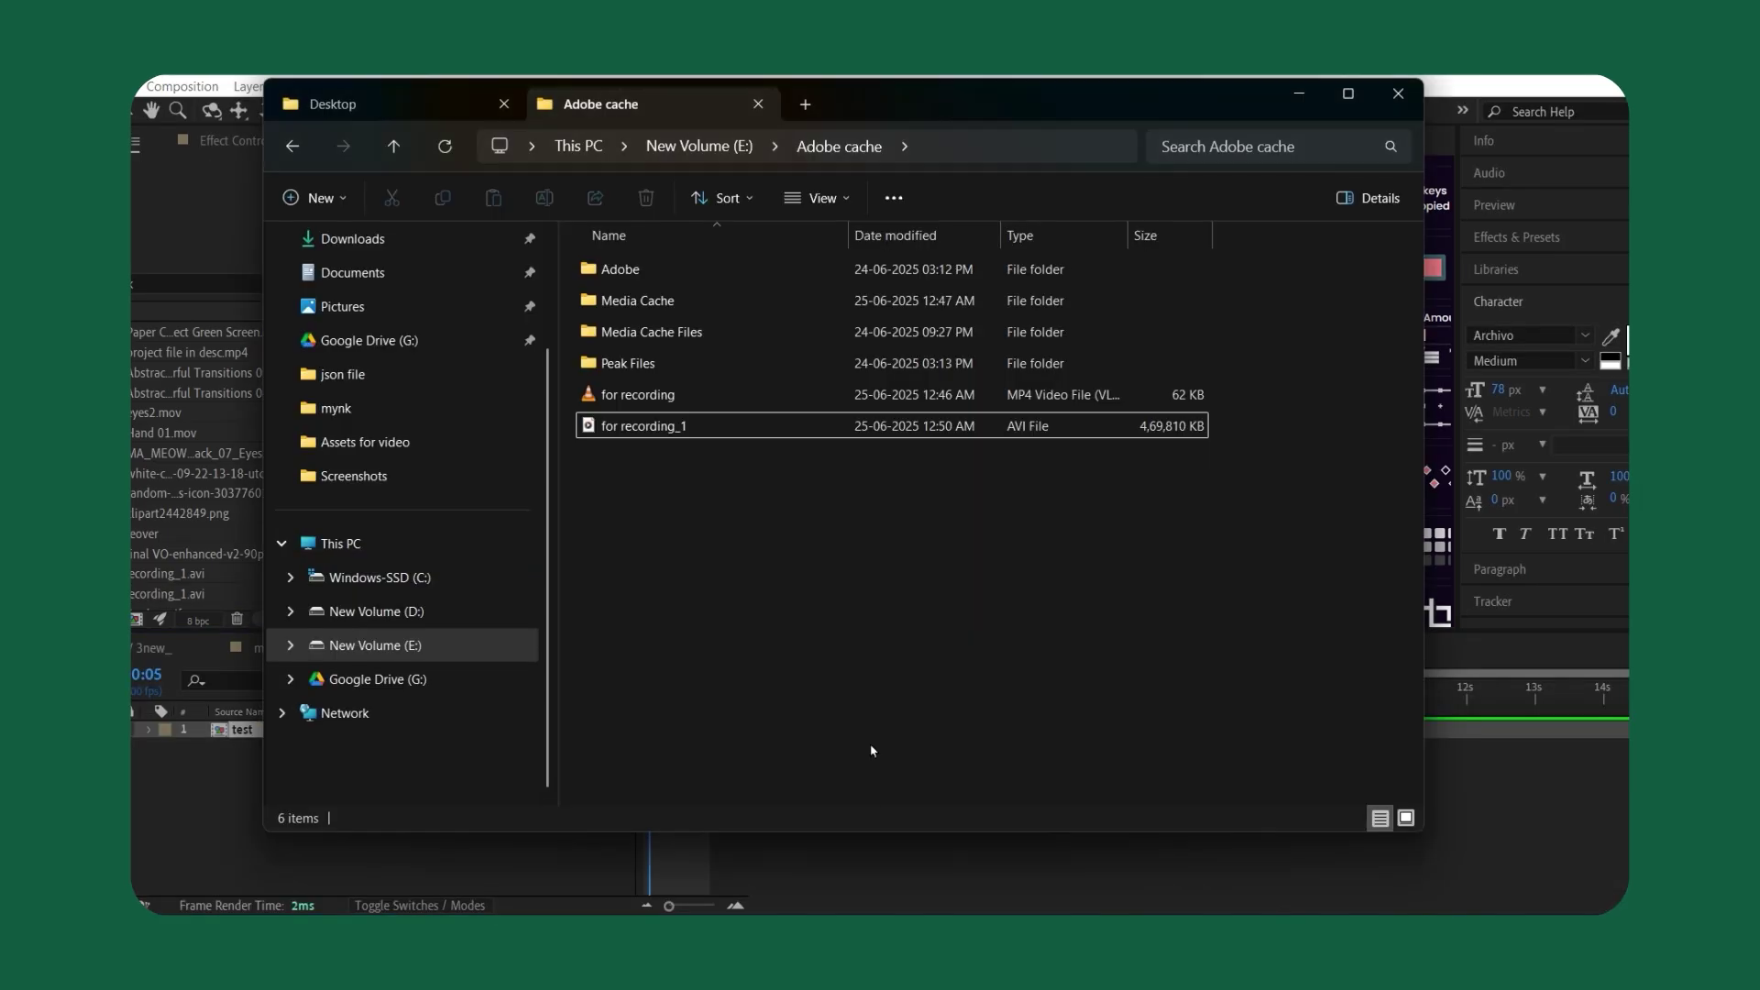
Add the rendered for recording_1 AVI from the Adobe cache folder to the timeline and move the test layer's text below it.
drag(871, 427, 774, 858)
click(679, 747)
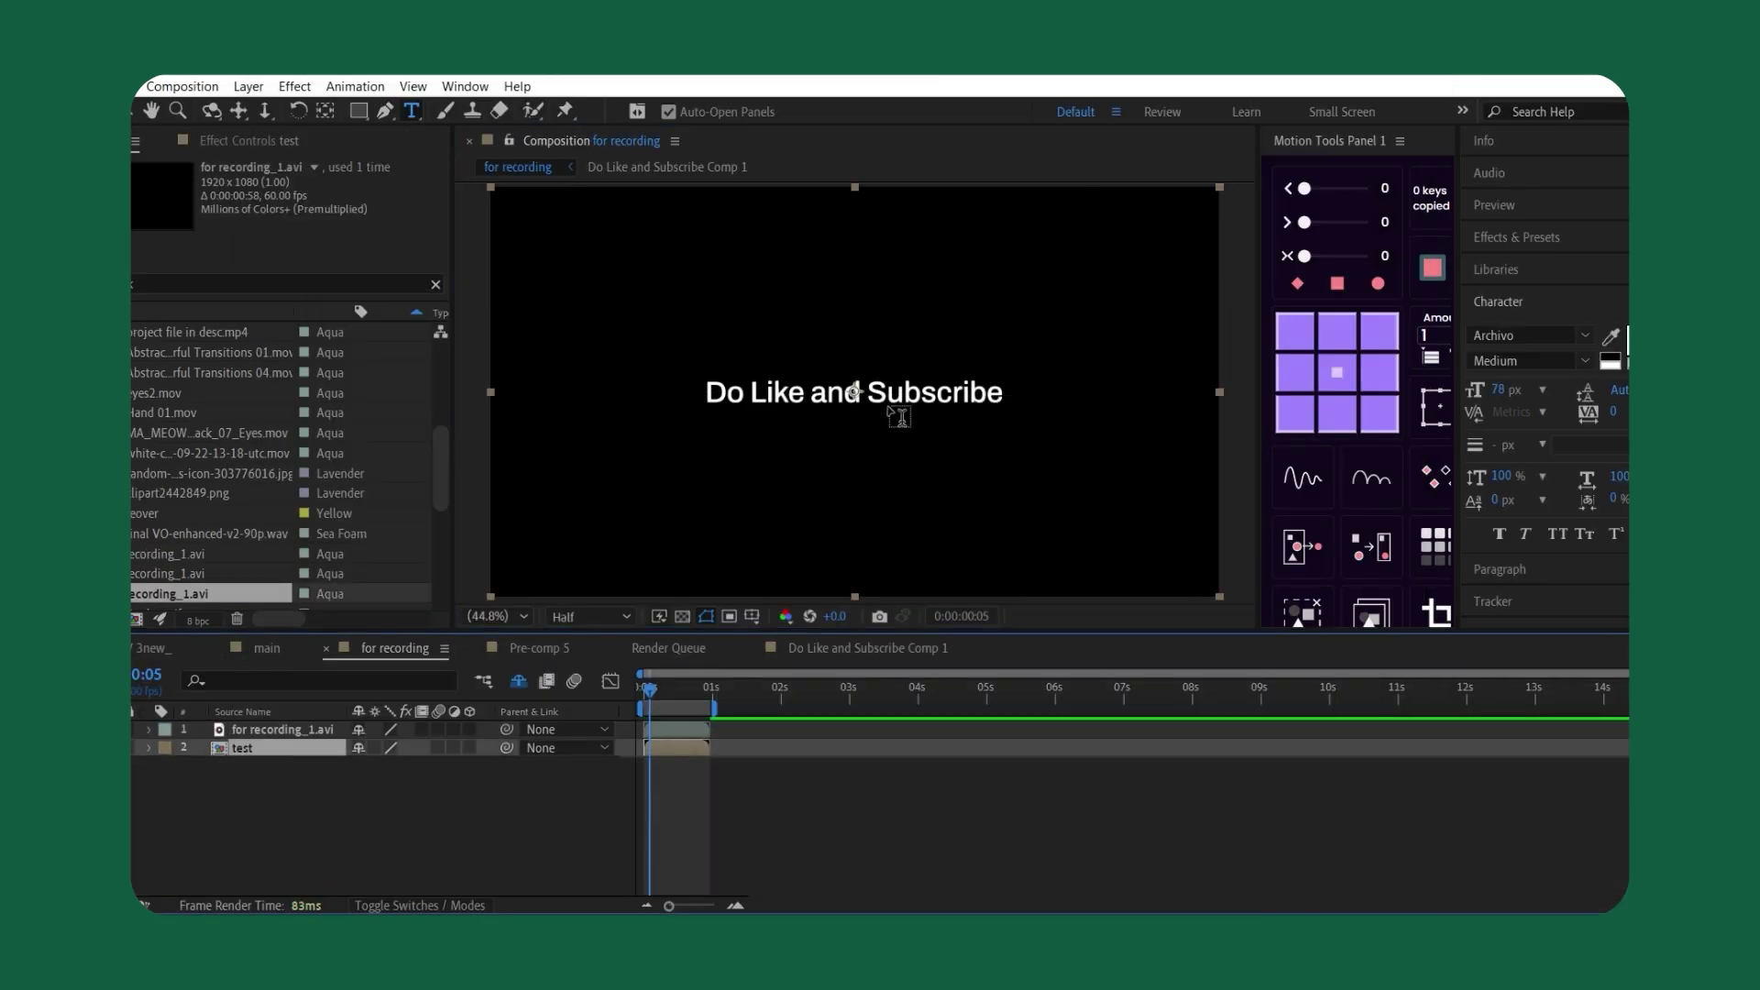
key(v)
drag(893, 398, 890, 463)
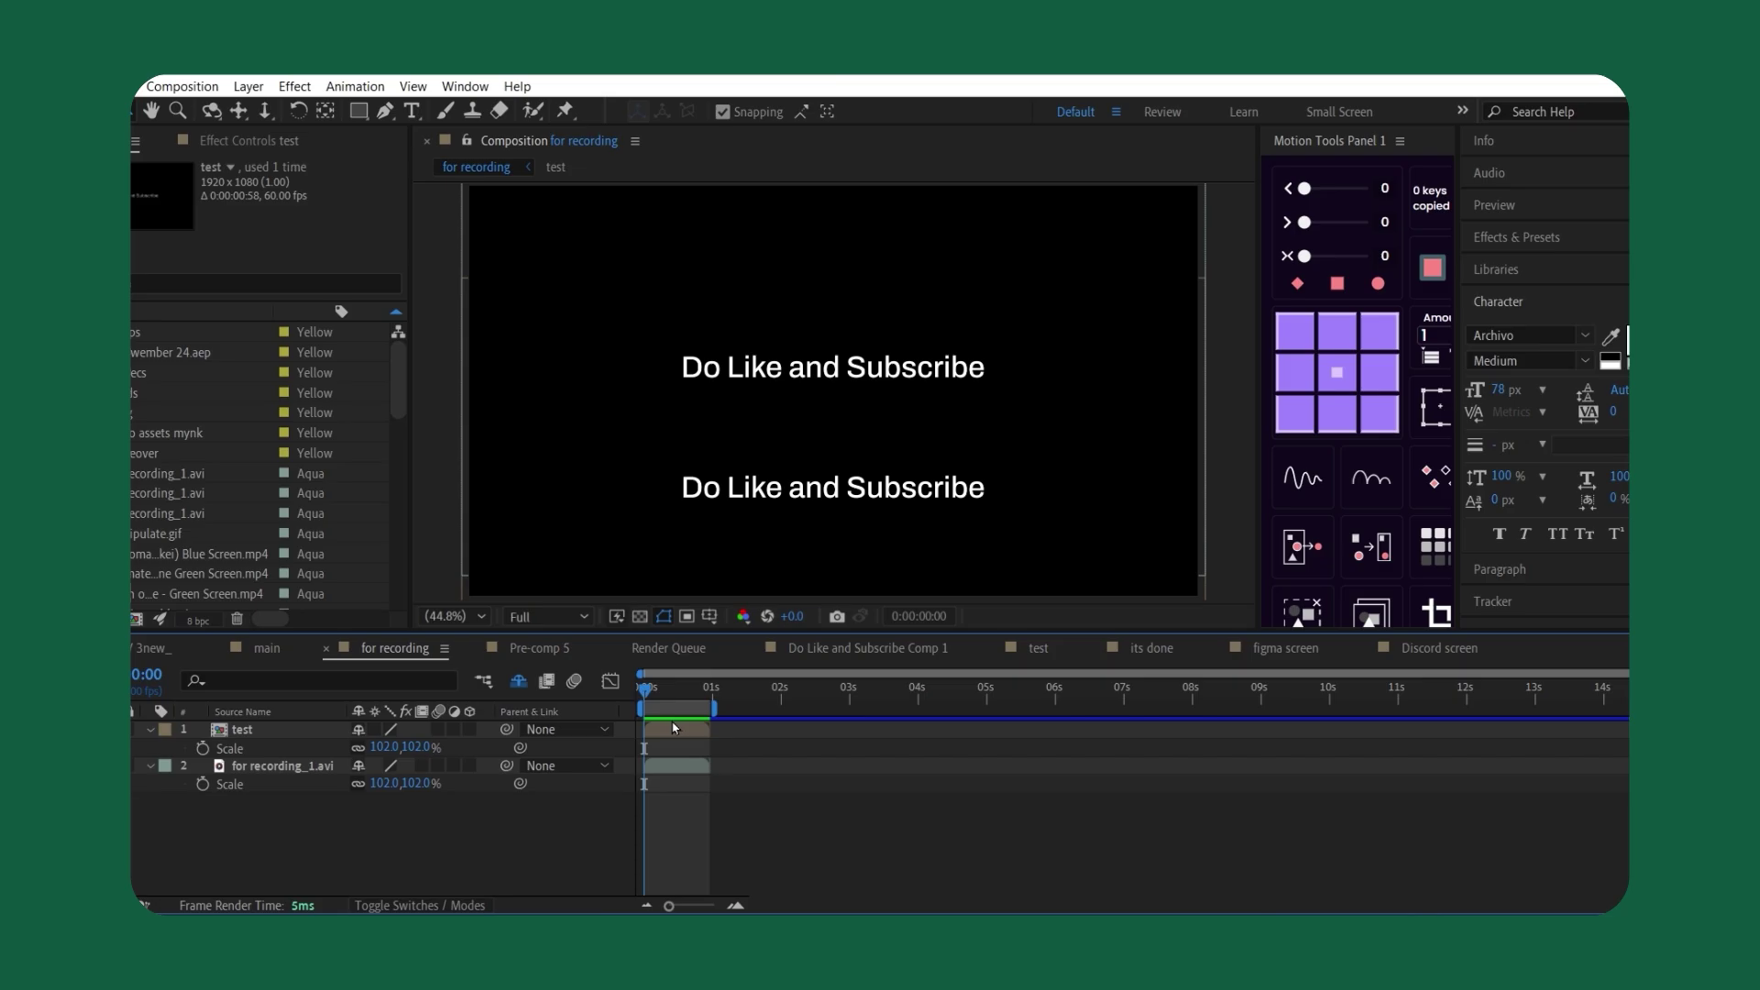
Move the test layer's text up closer to the rendered clip's text and compare both texts at close range.
click(672, 733)
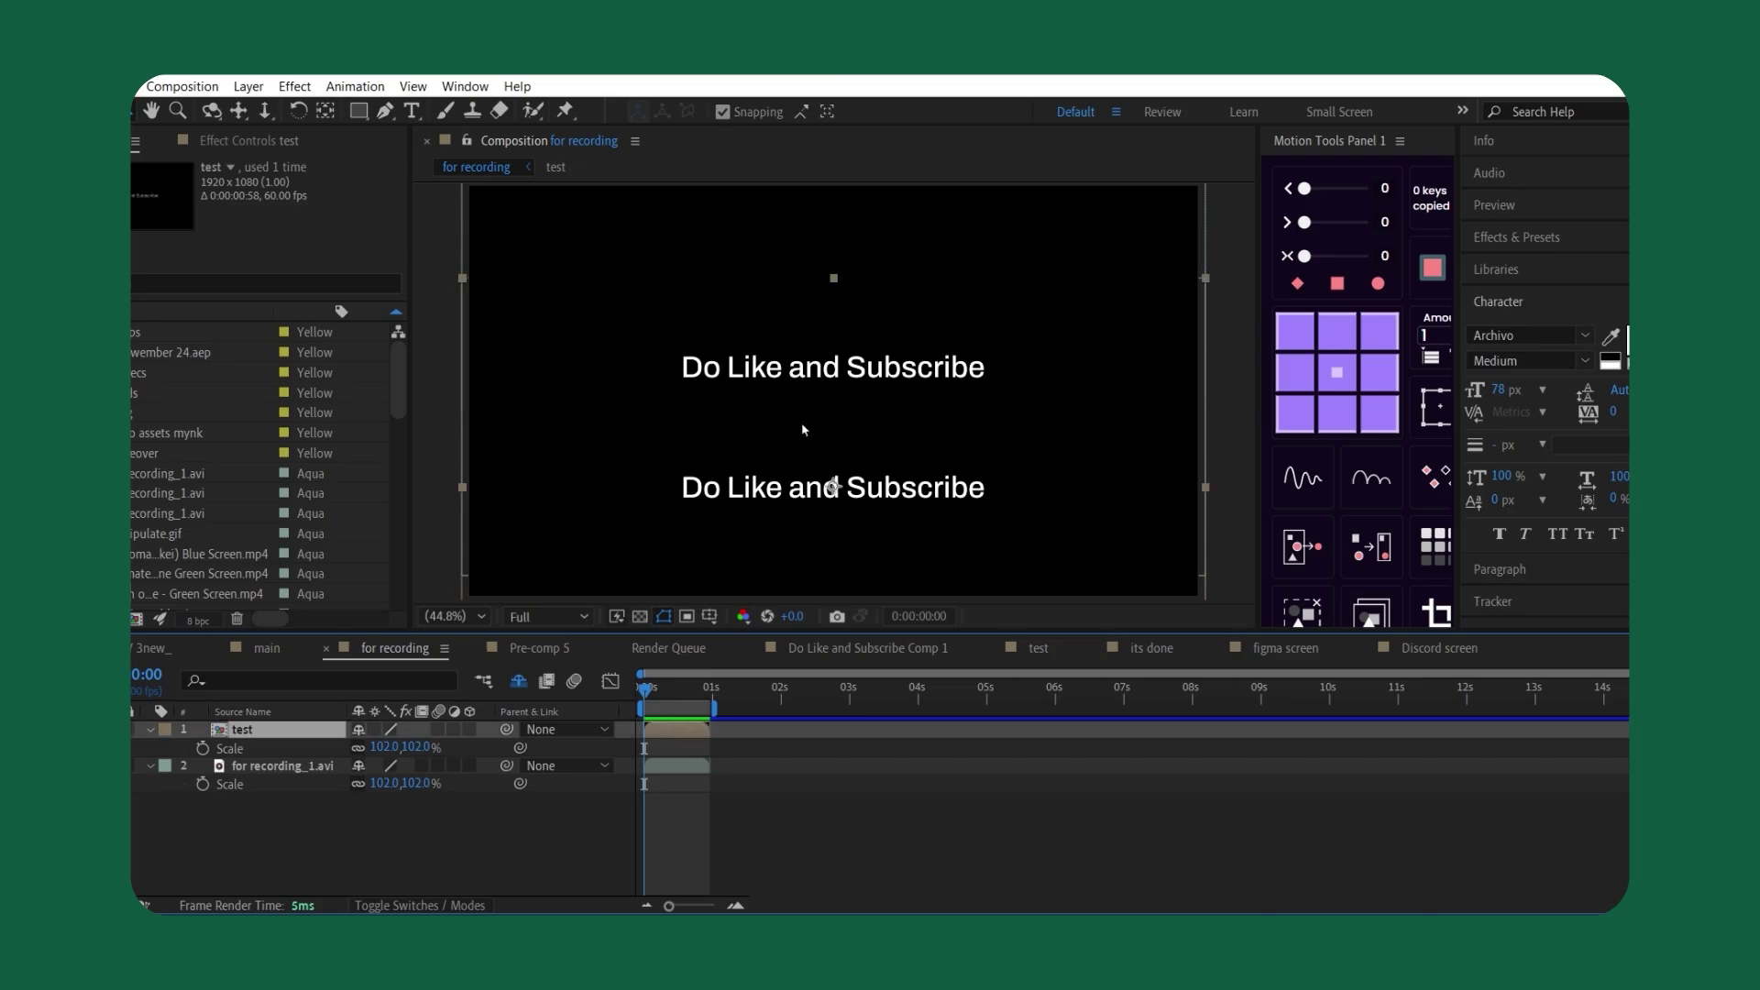
mouse_move(803, 429)
mouse_down()
mouse_move(819, 379)
mouse_move(825, 409)
mouse_up()
click(661, 768)
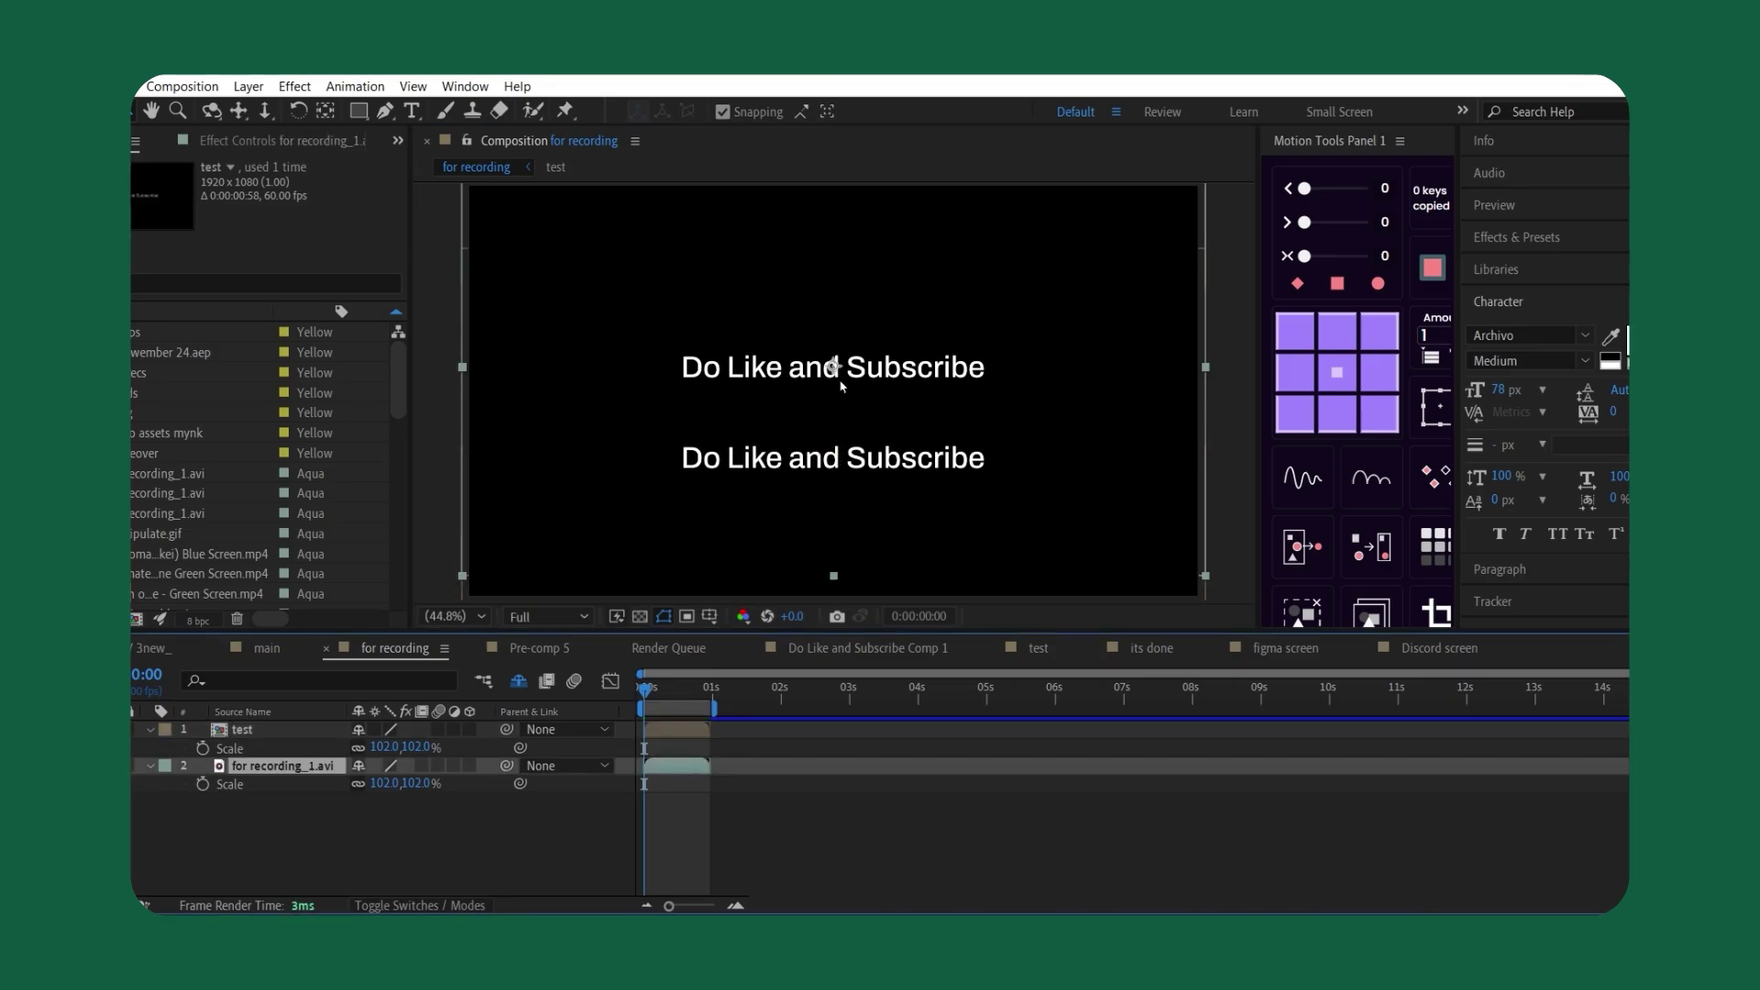
scroll(859, 394, up, 3)
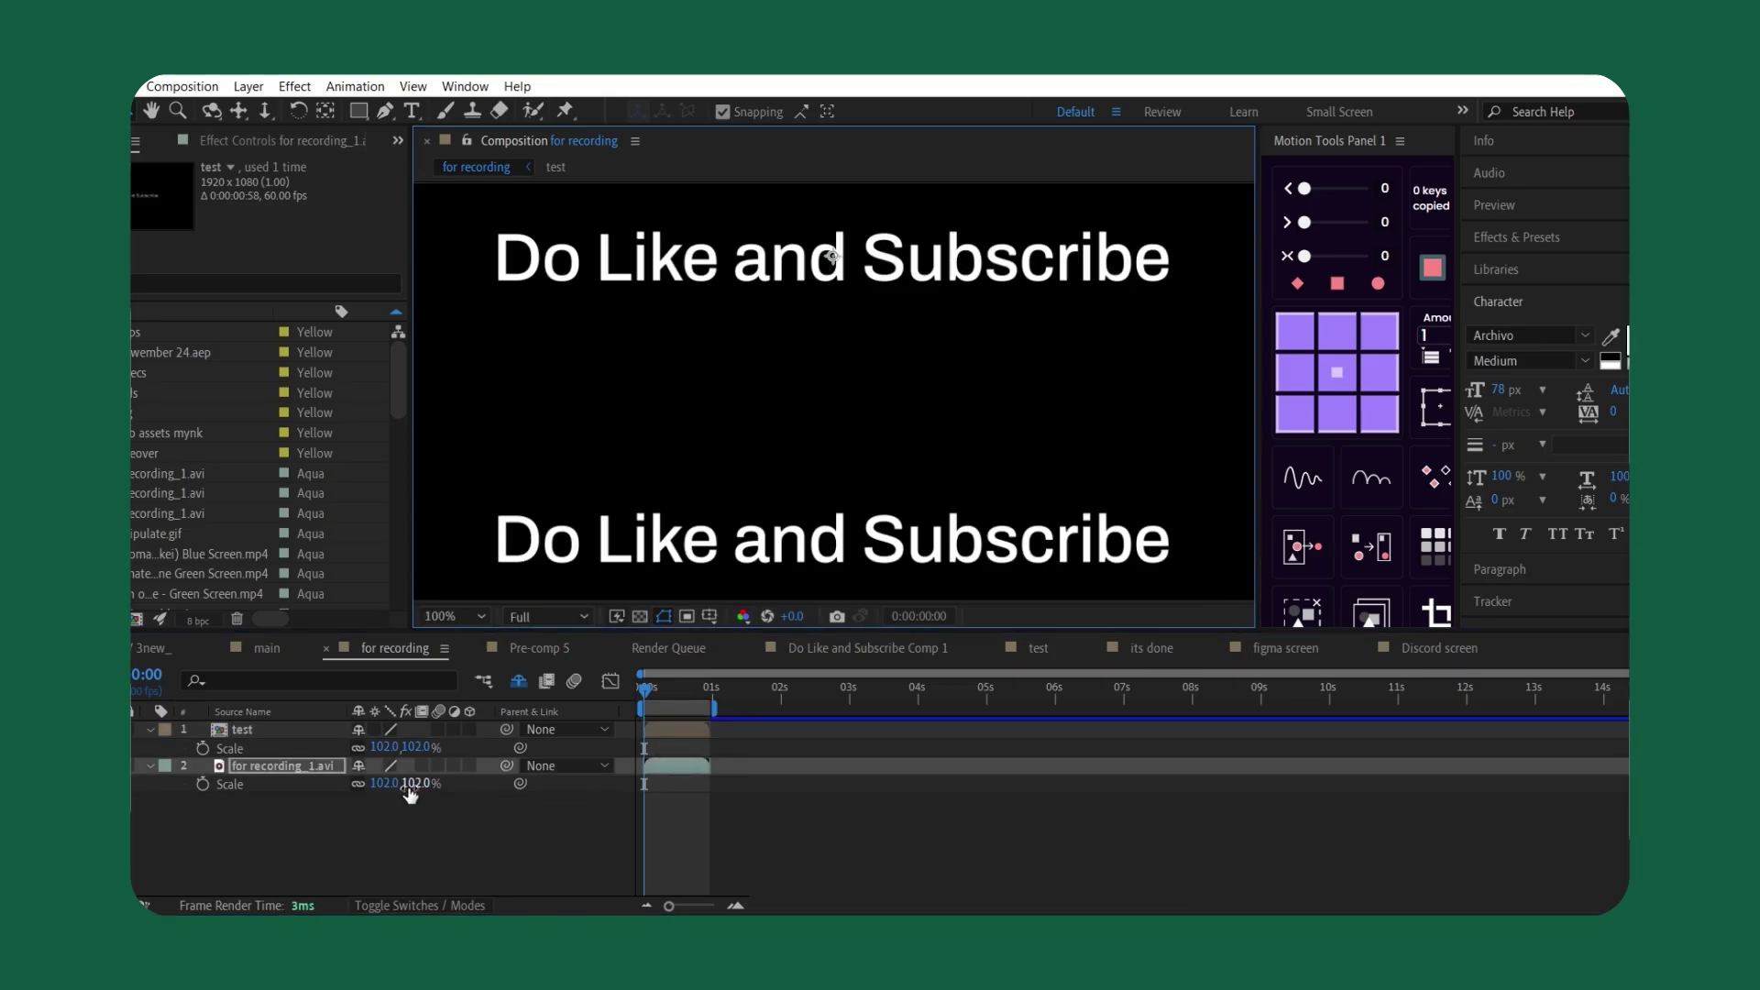
scroll(860, 406, down, 2)
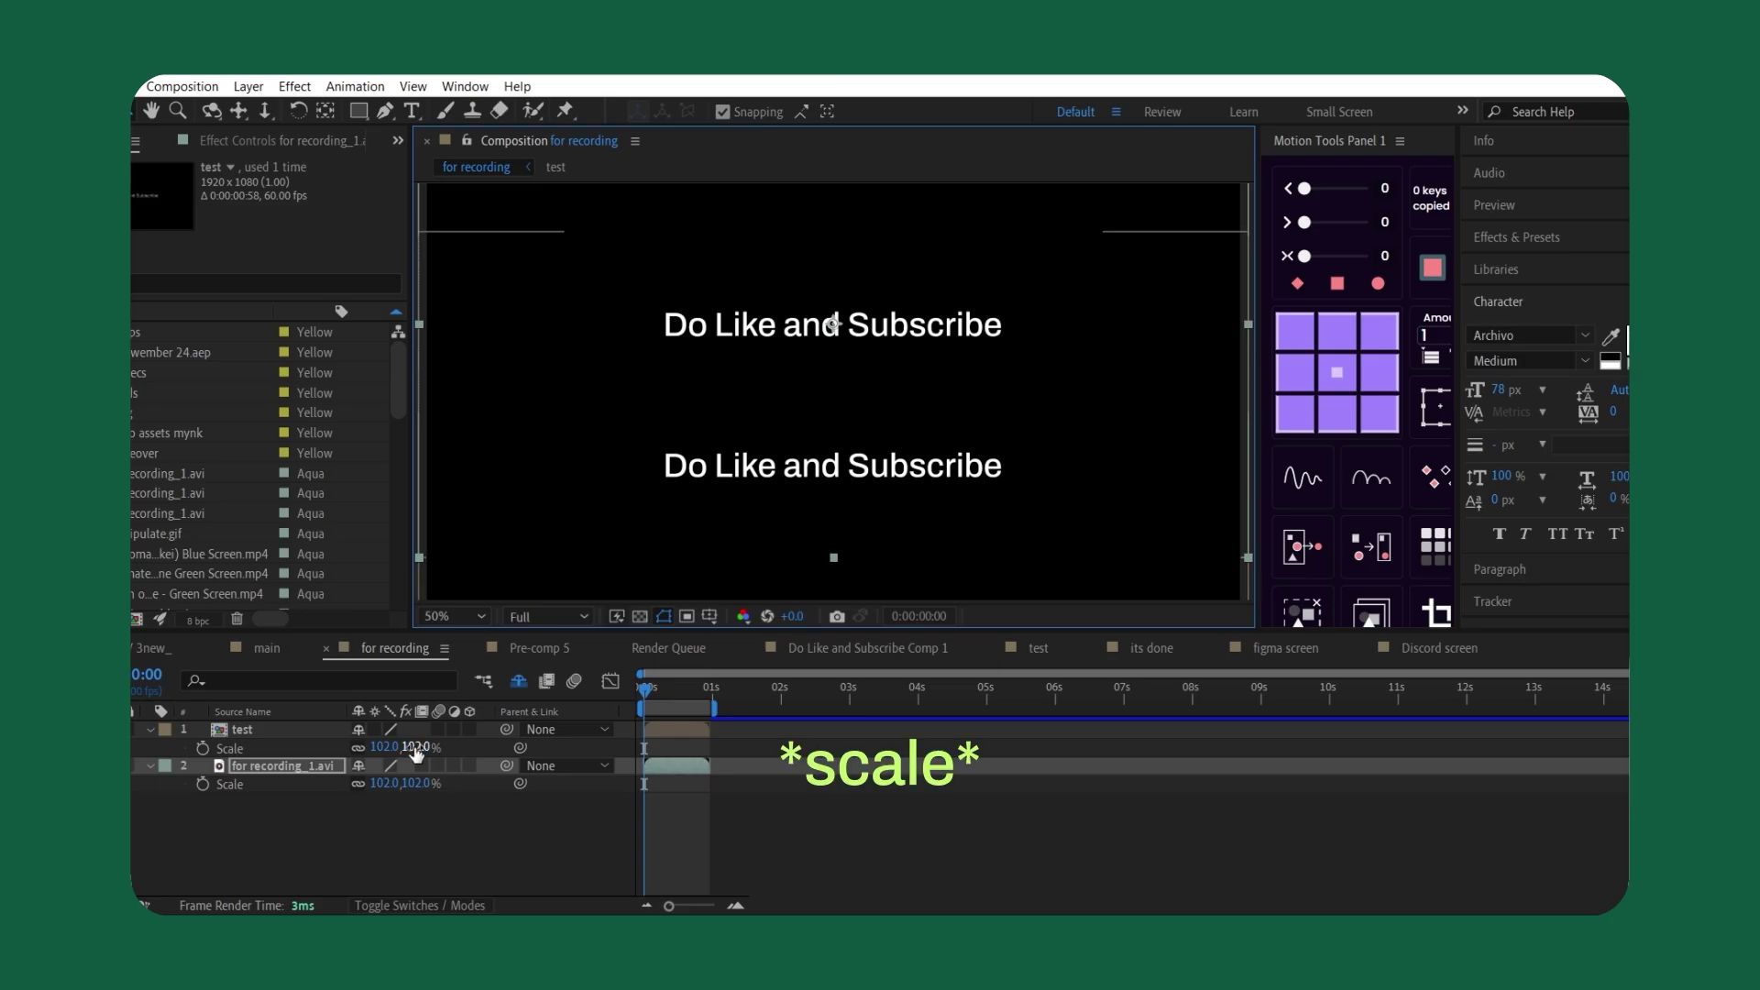
Scale the test layer up to 804% and enlarge the for recording_1.avi layer as well.
drag(415, 748, 1122, 712)
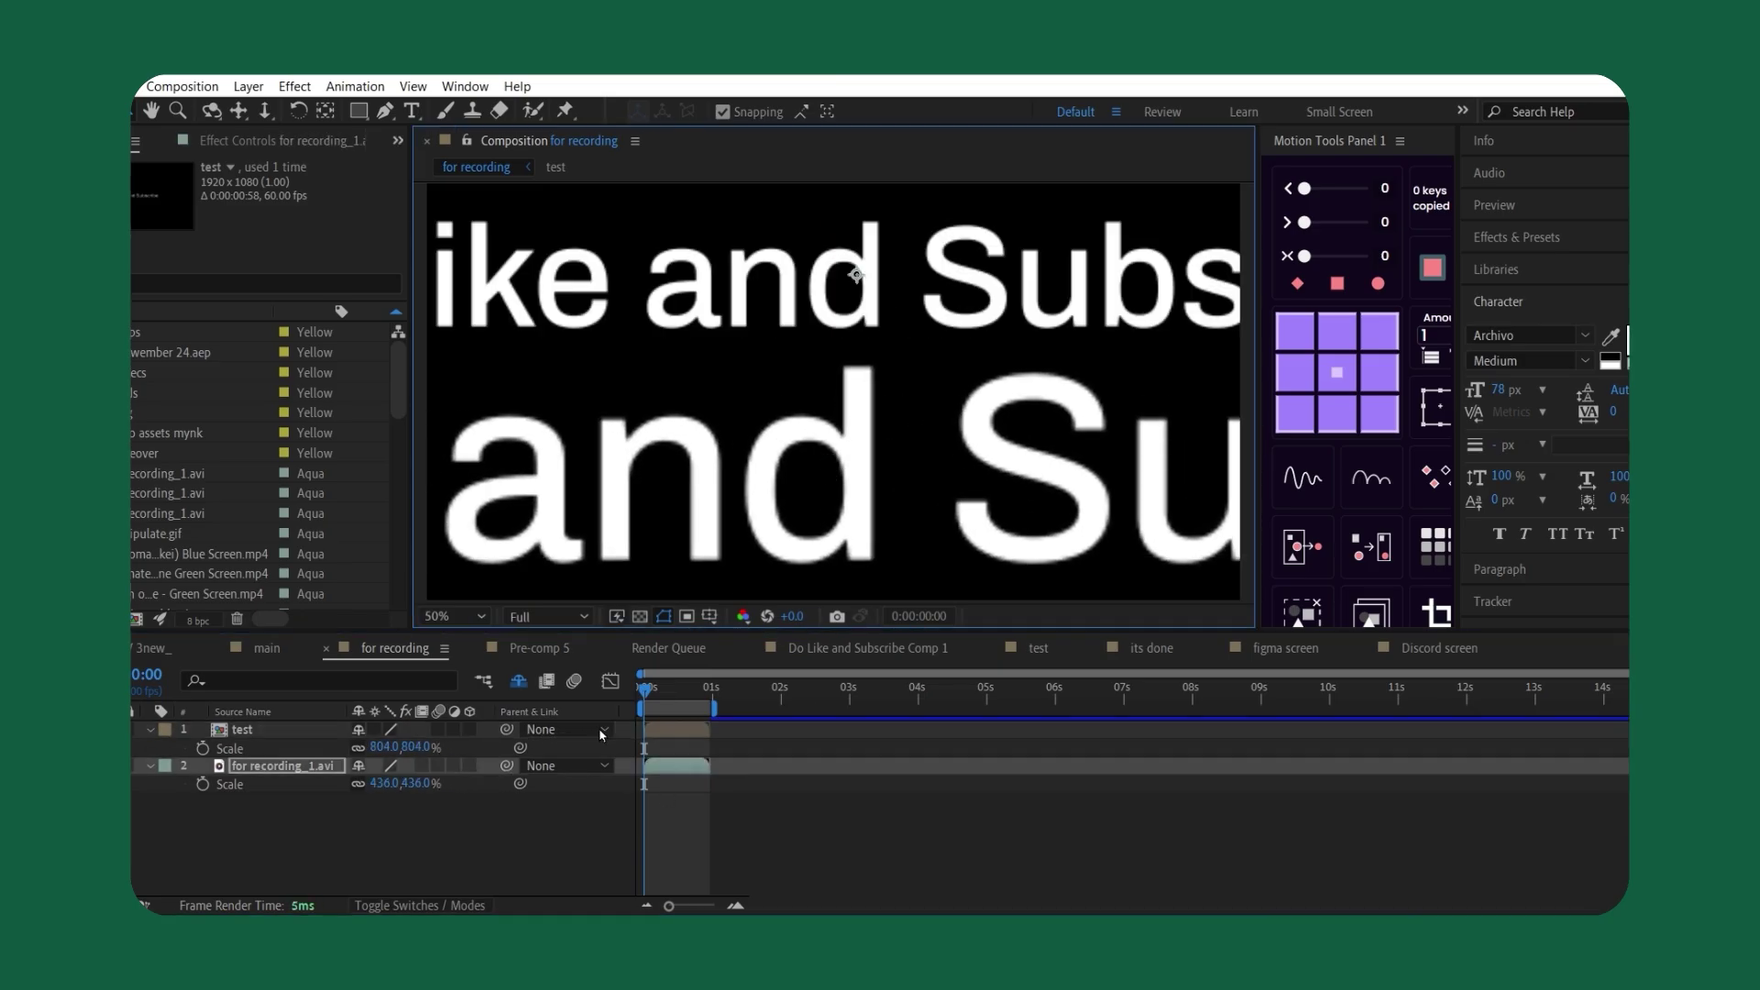
click(715, 791)
Try toggling collapse transformations on the first layer and examine the edges of both enlarged texts.
click(374, 731)
click(374, 730)
click(374, 730)
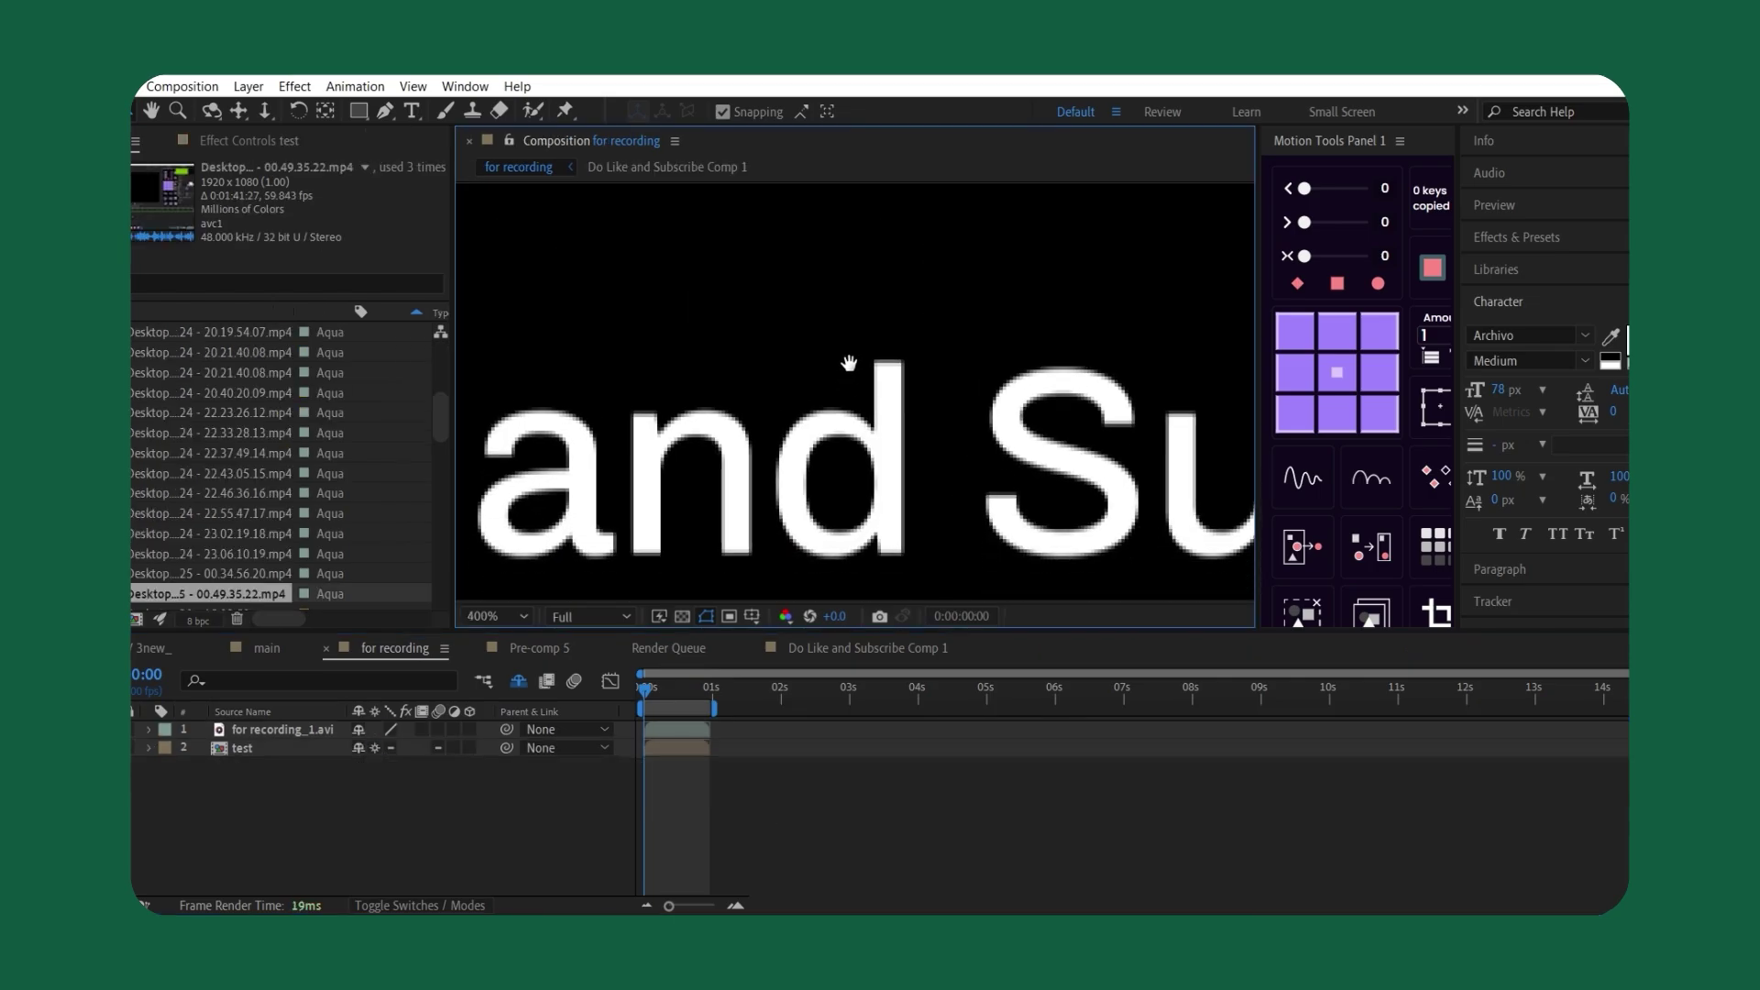
scroll(856, 365, down, 5)
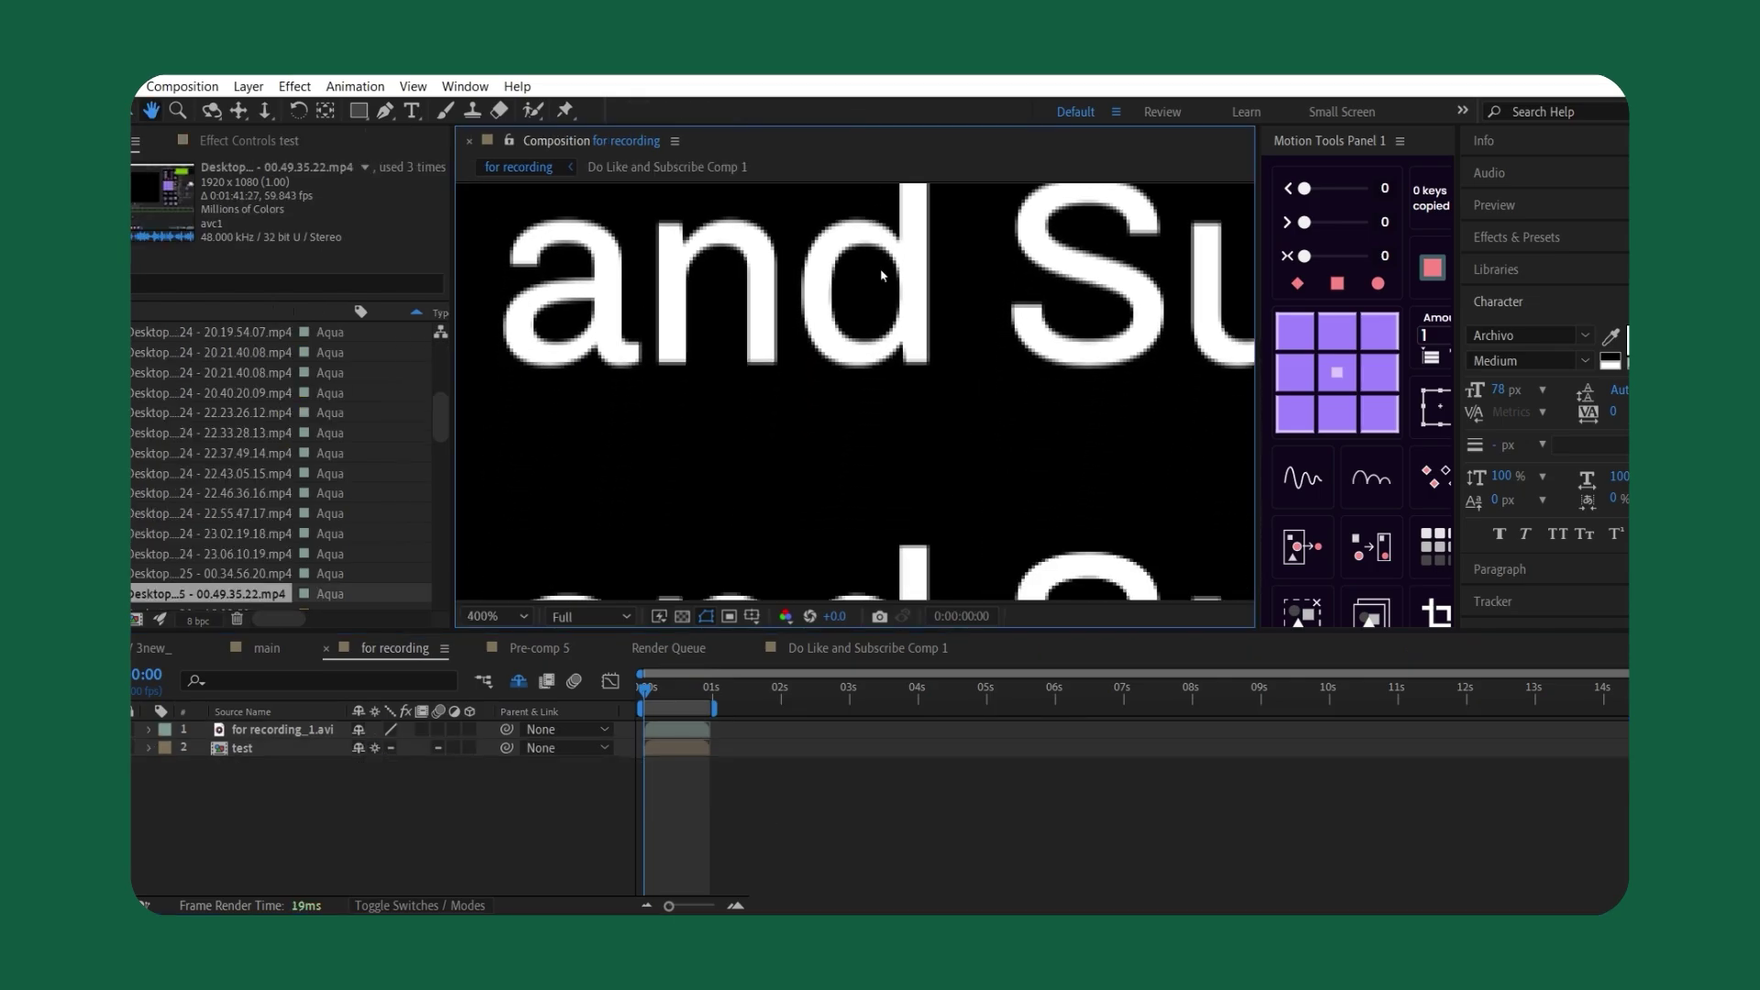
drag(914, 369, 924, 401)
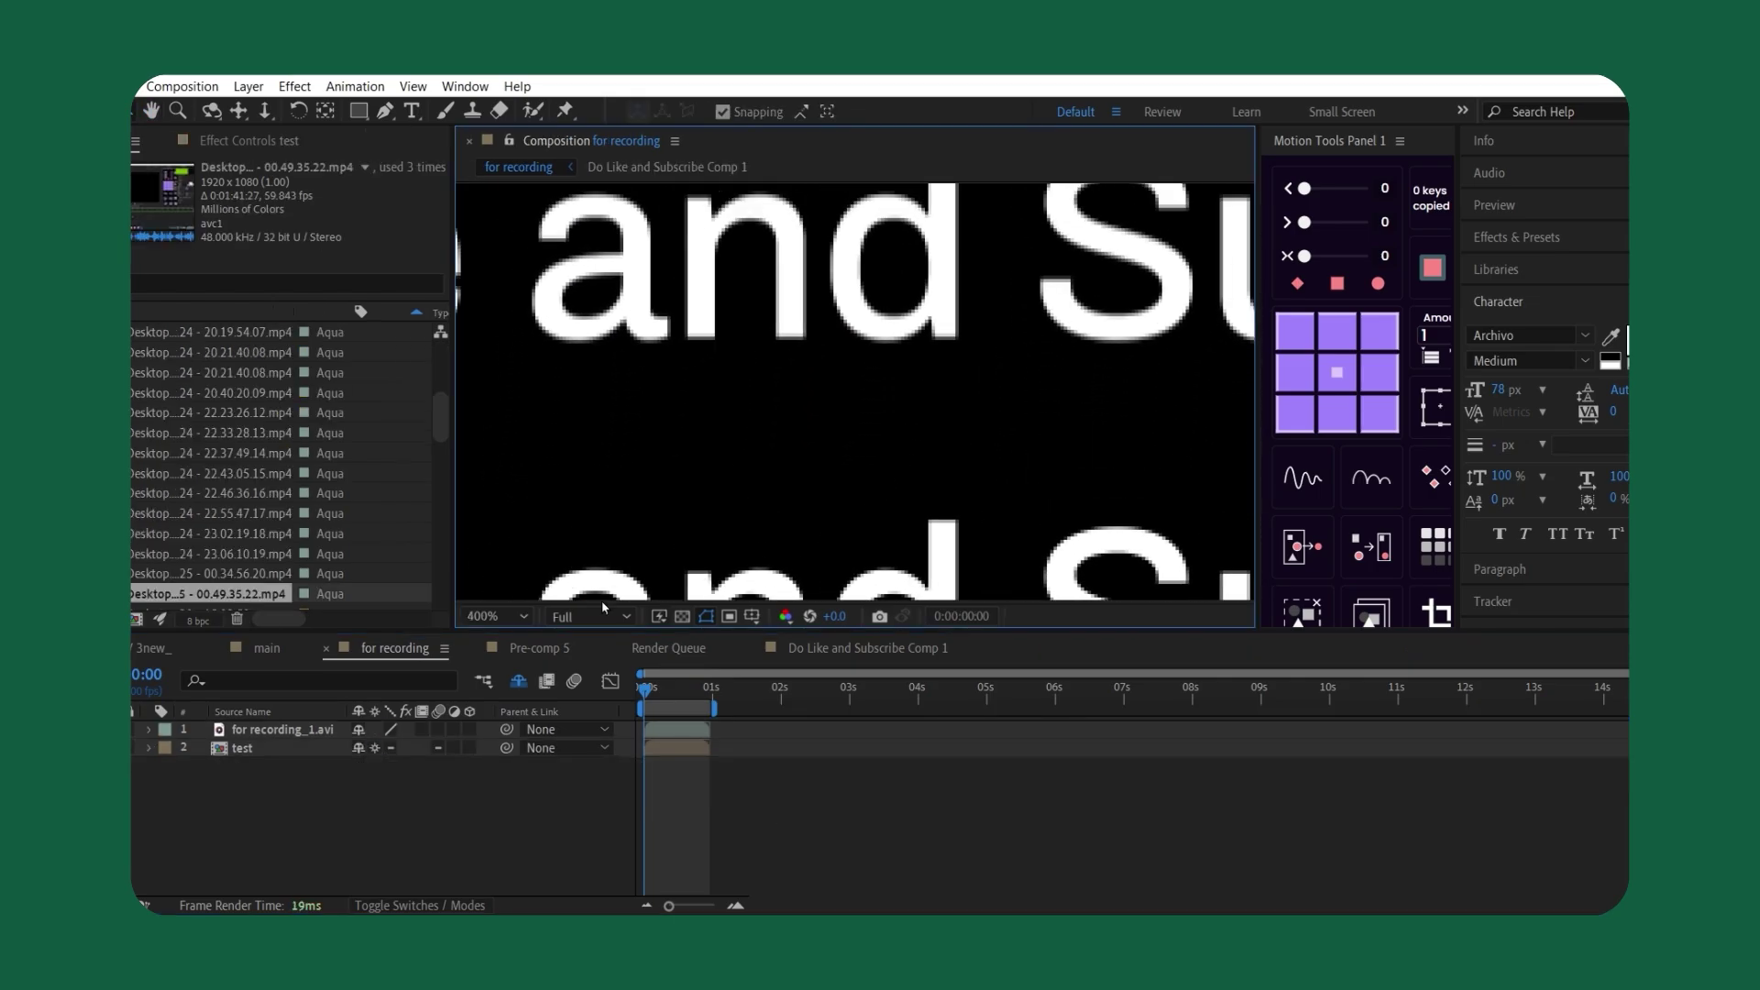
Toggle collapse transformations off and on for the test composition layer to compare its text sharpness.
click(375, 748)
click(375, 747)
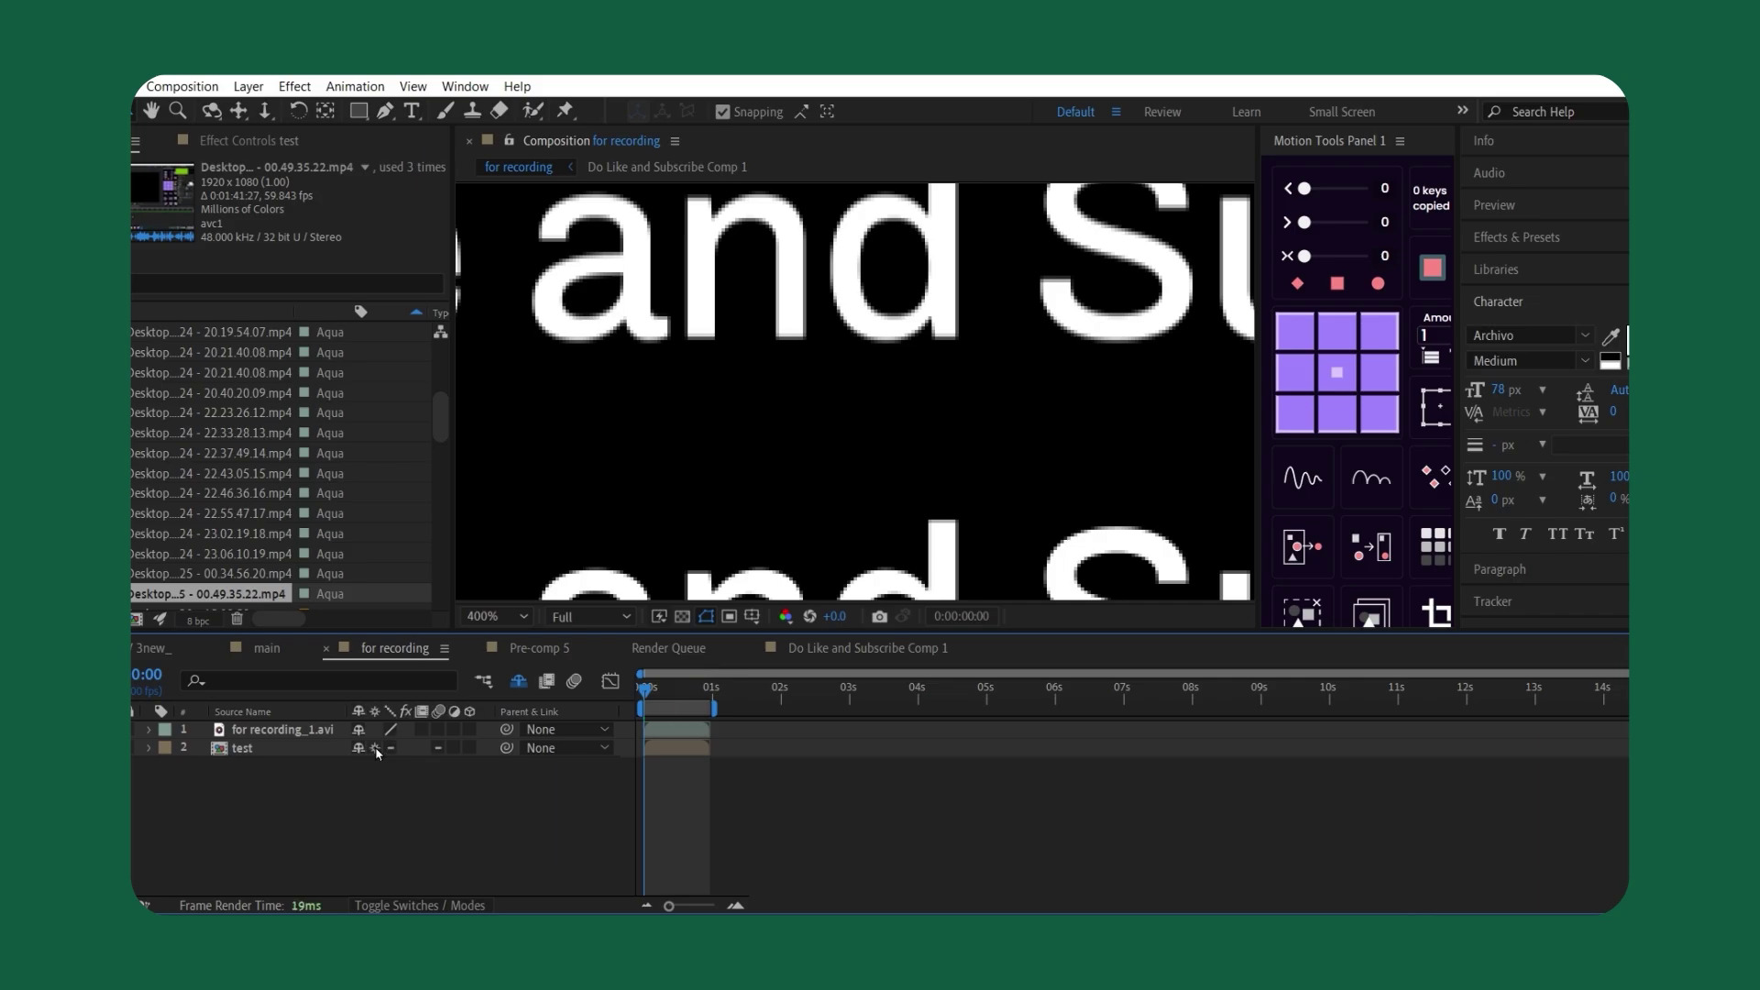
click(375, 747)
click(375, 748)
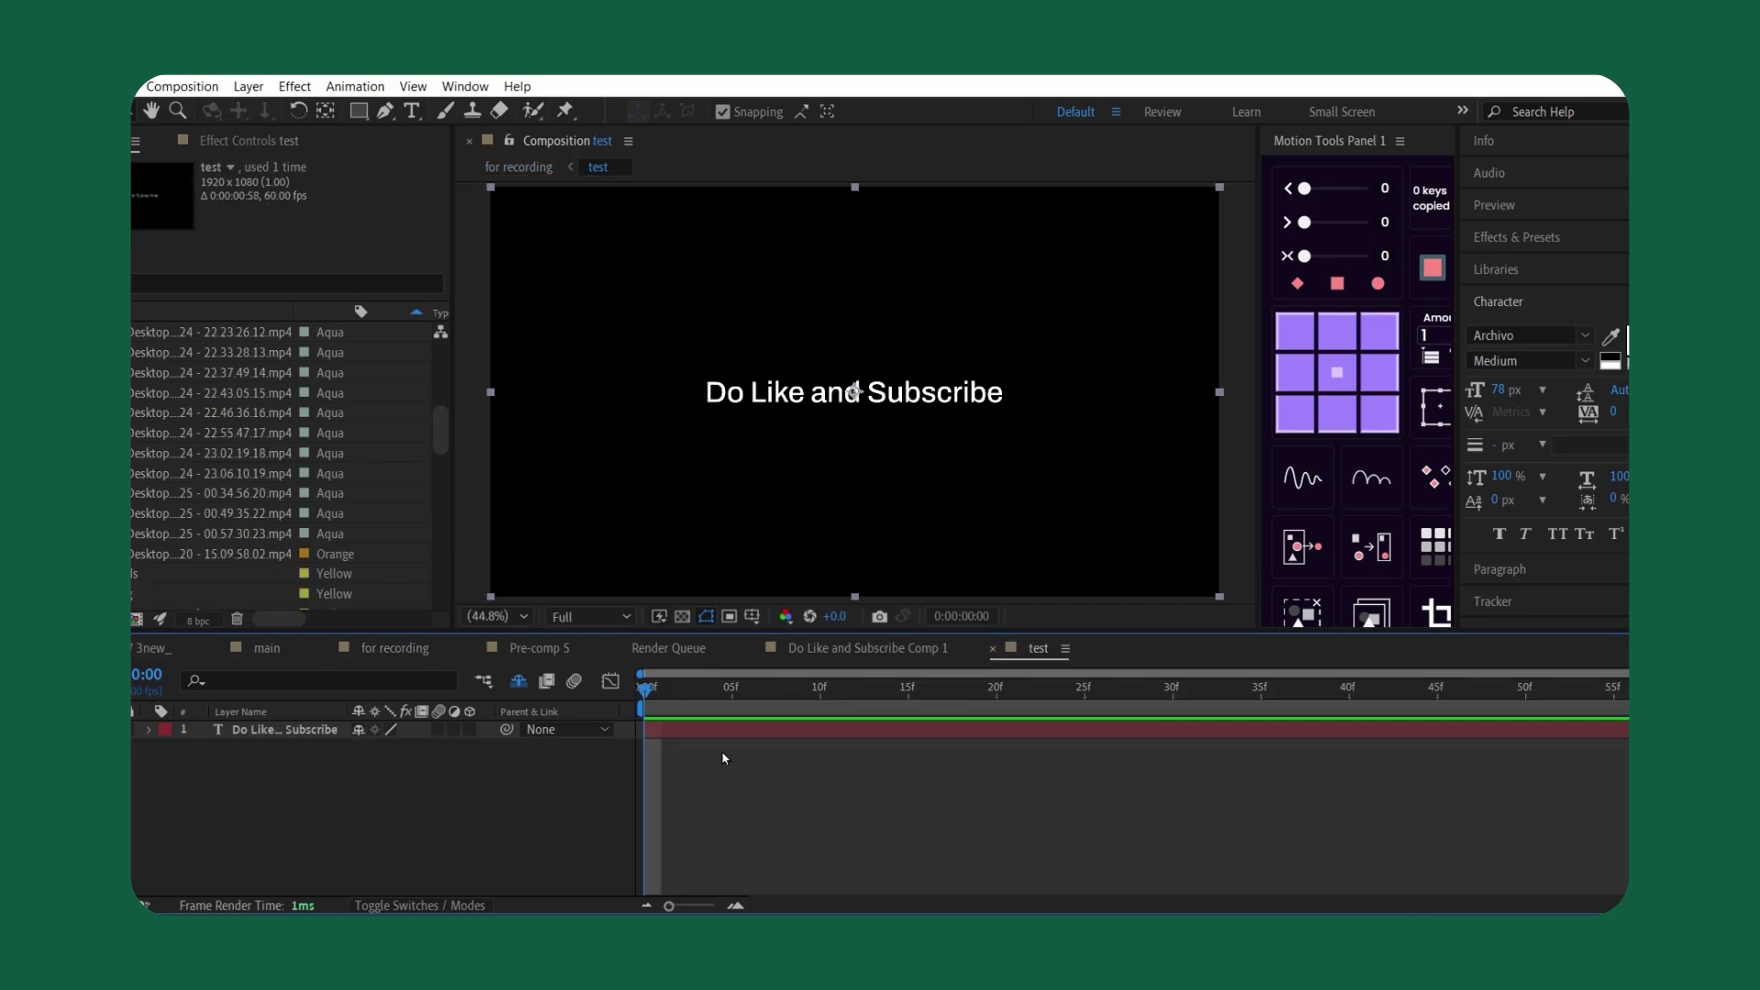
Add an adjustment layer above the text in the test composition and apply a Fill effect in red to it.
key(ctrl+alt+y)
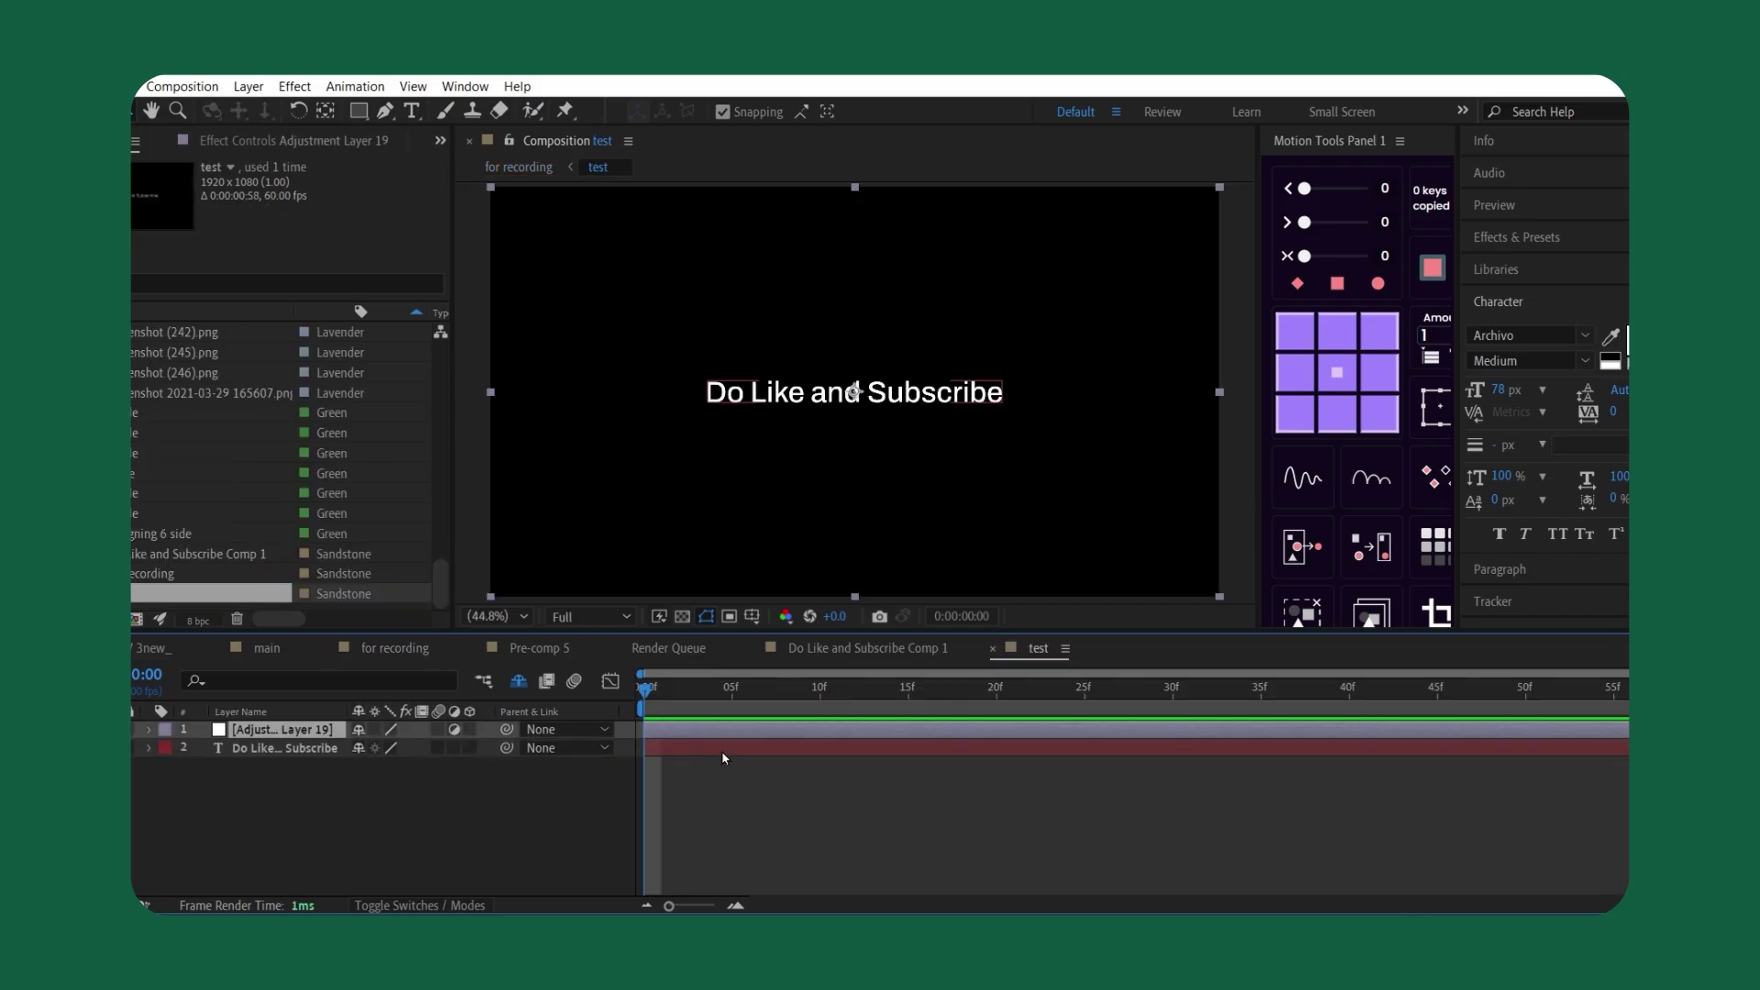
key(ctrl+space)
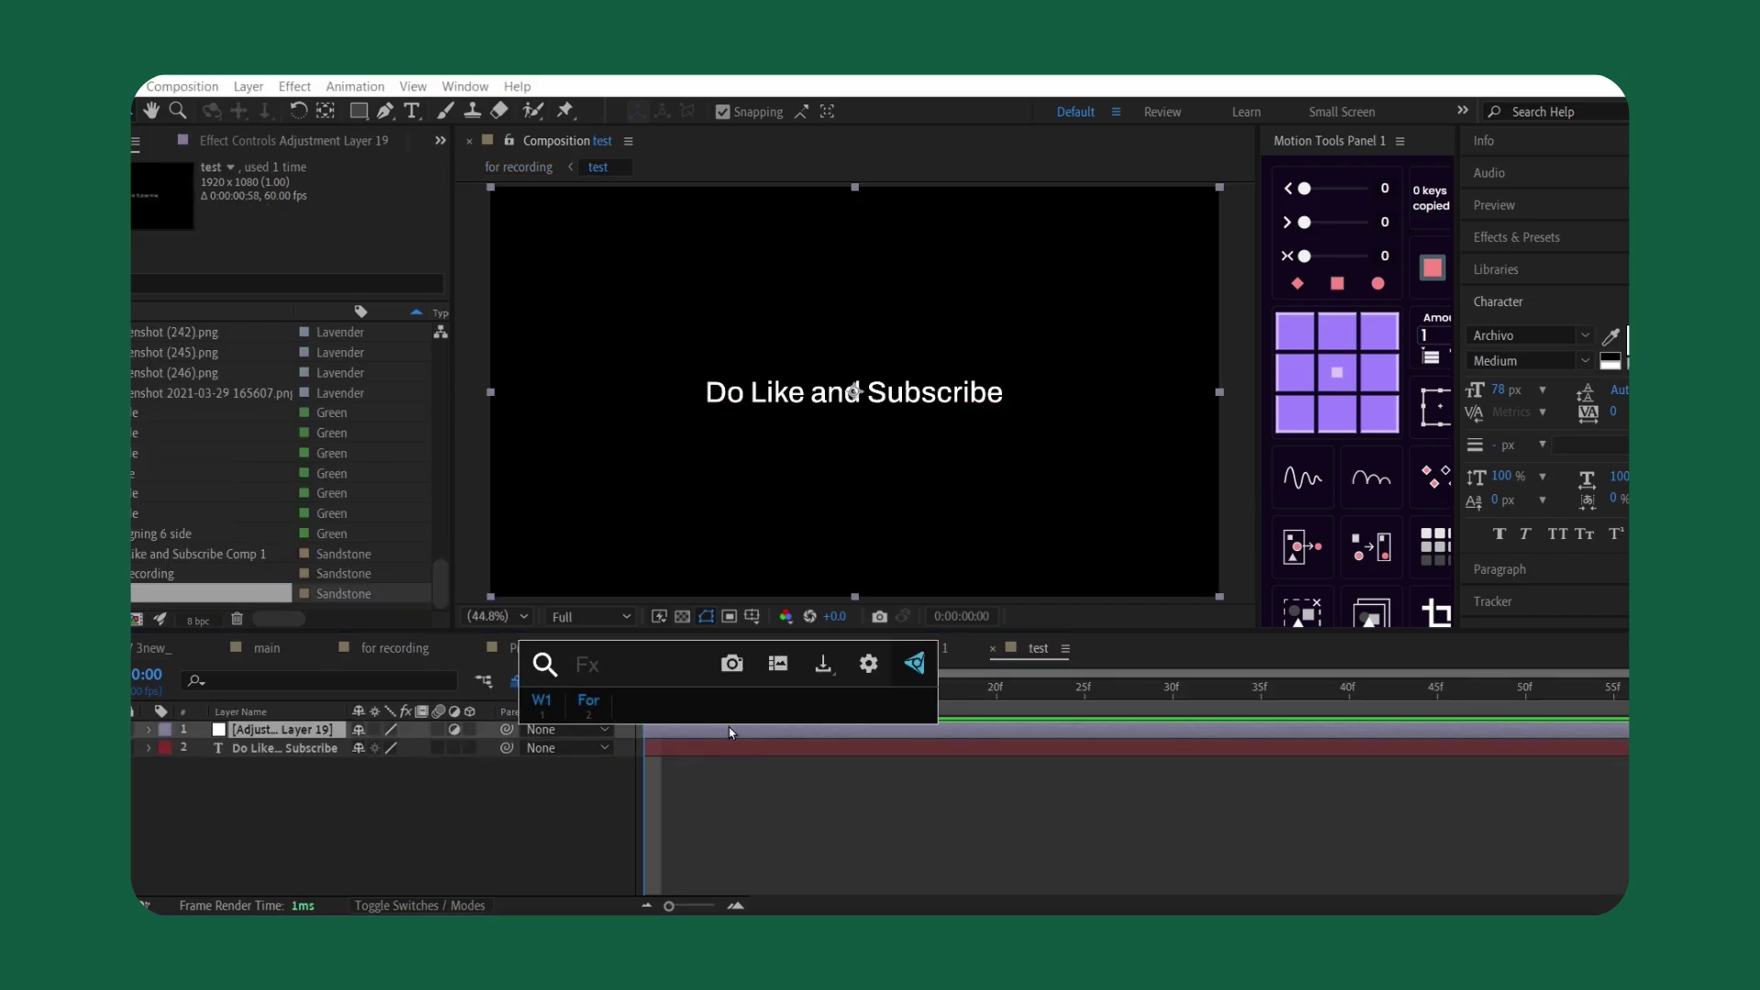
text(fill)
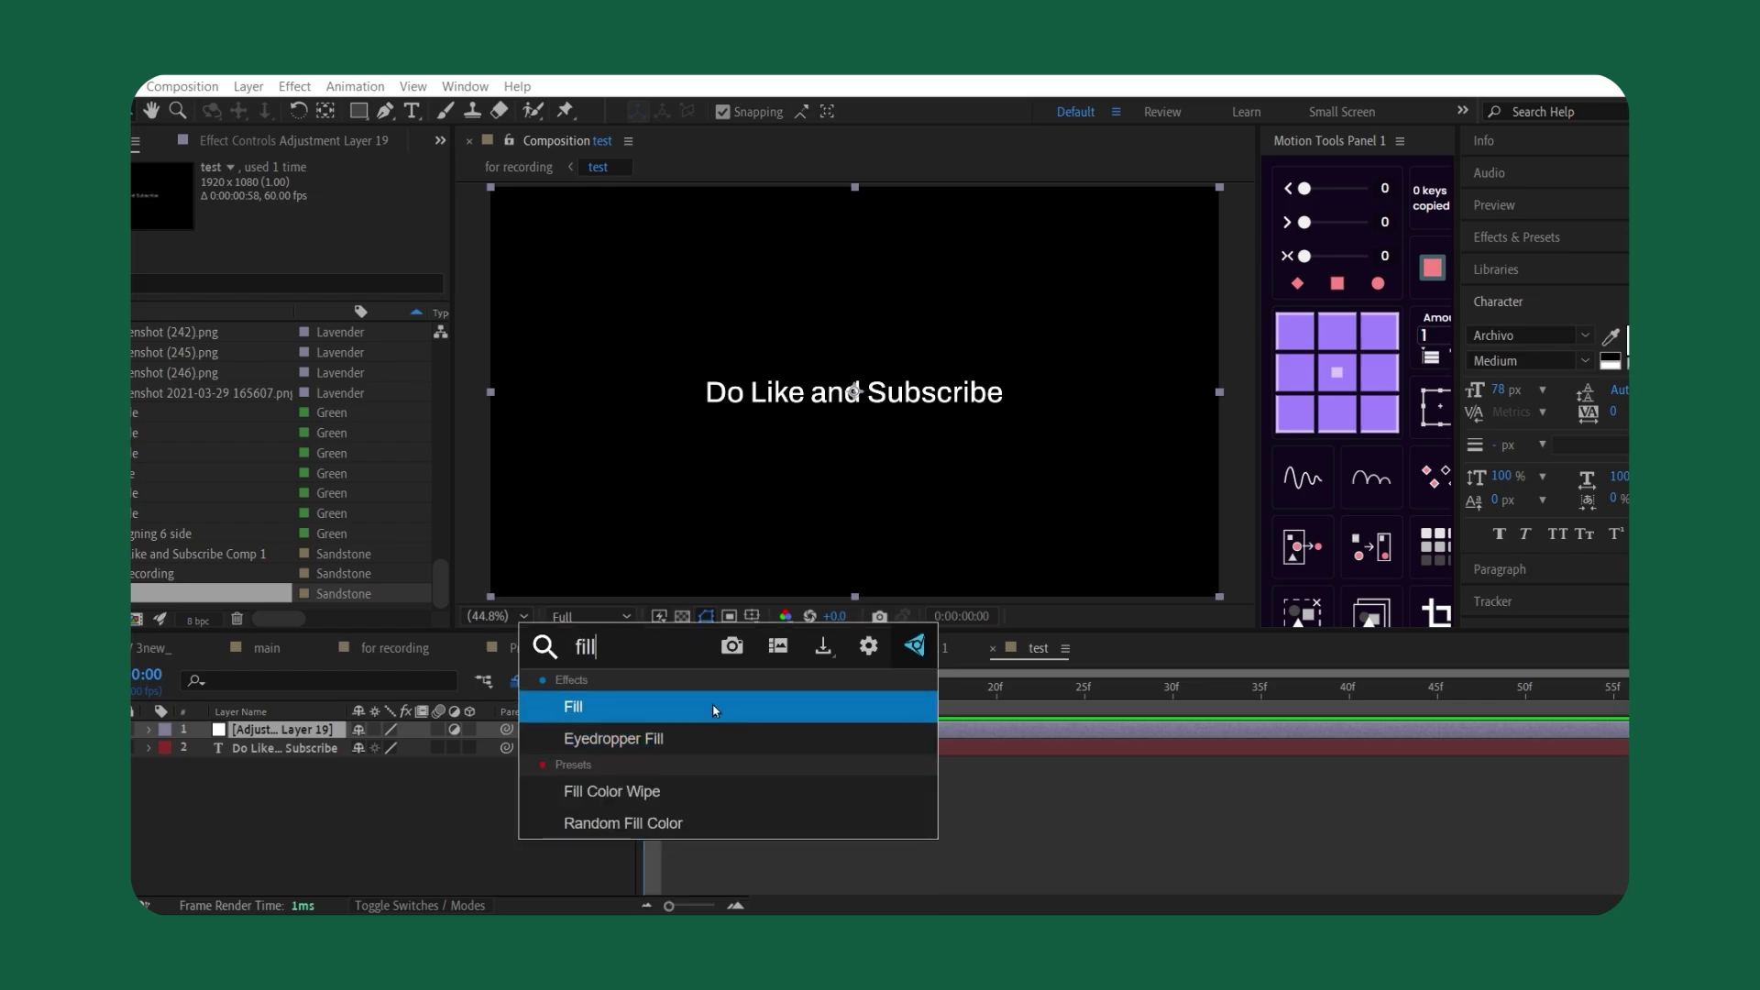
click(719, 708)
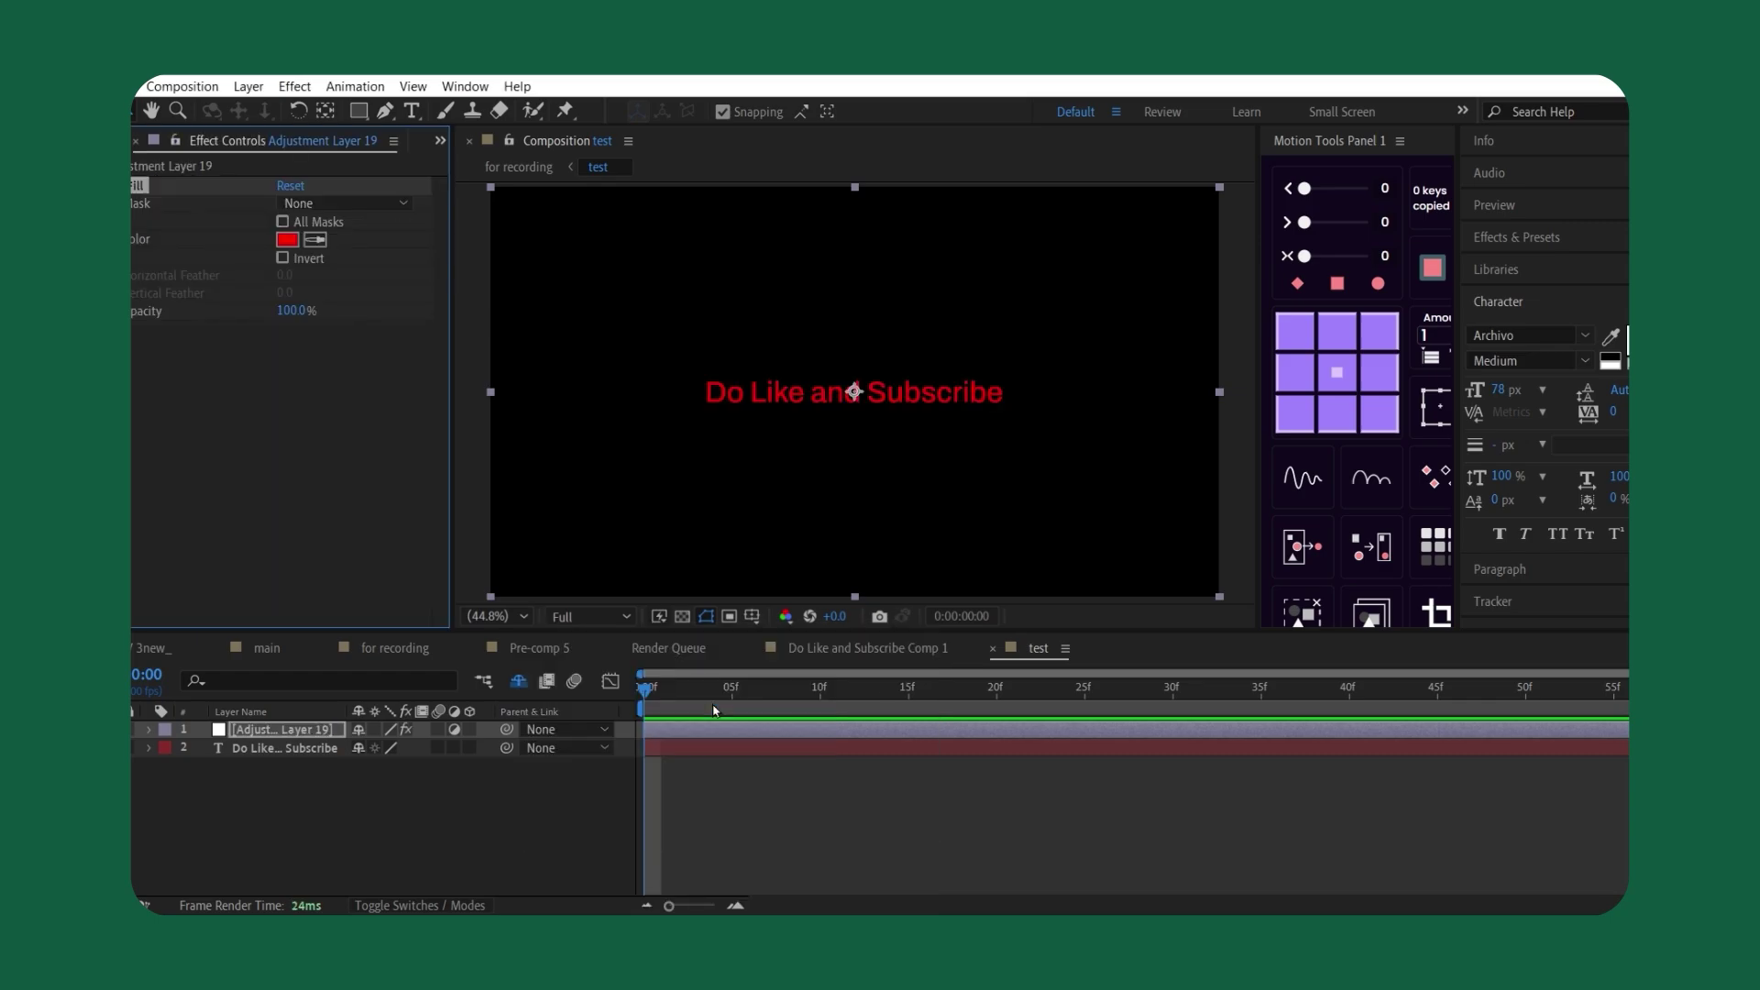
click(854, 845)
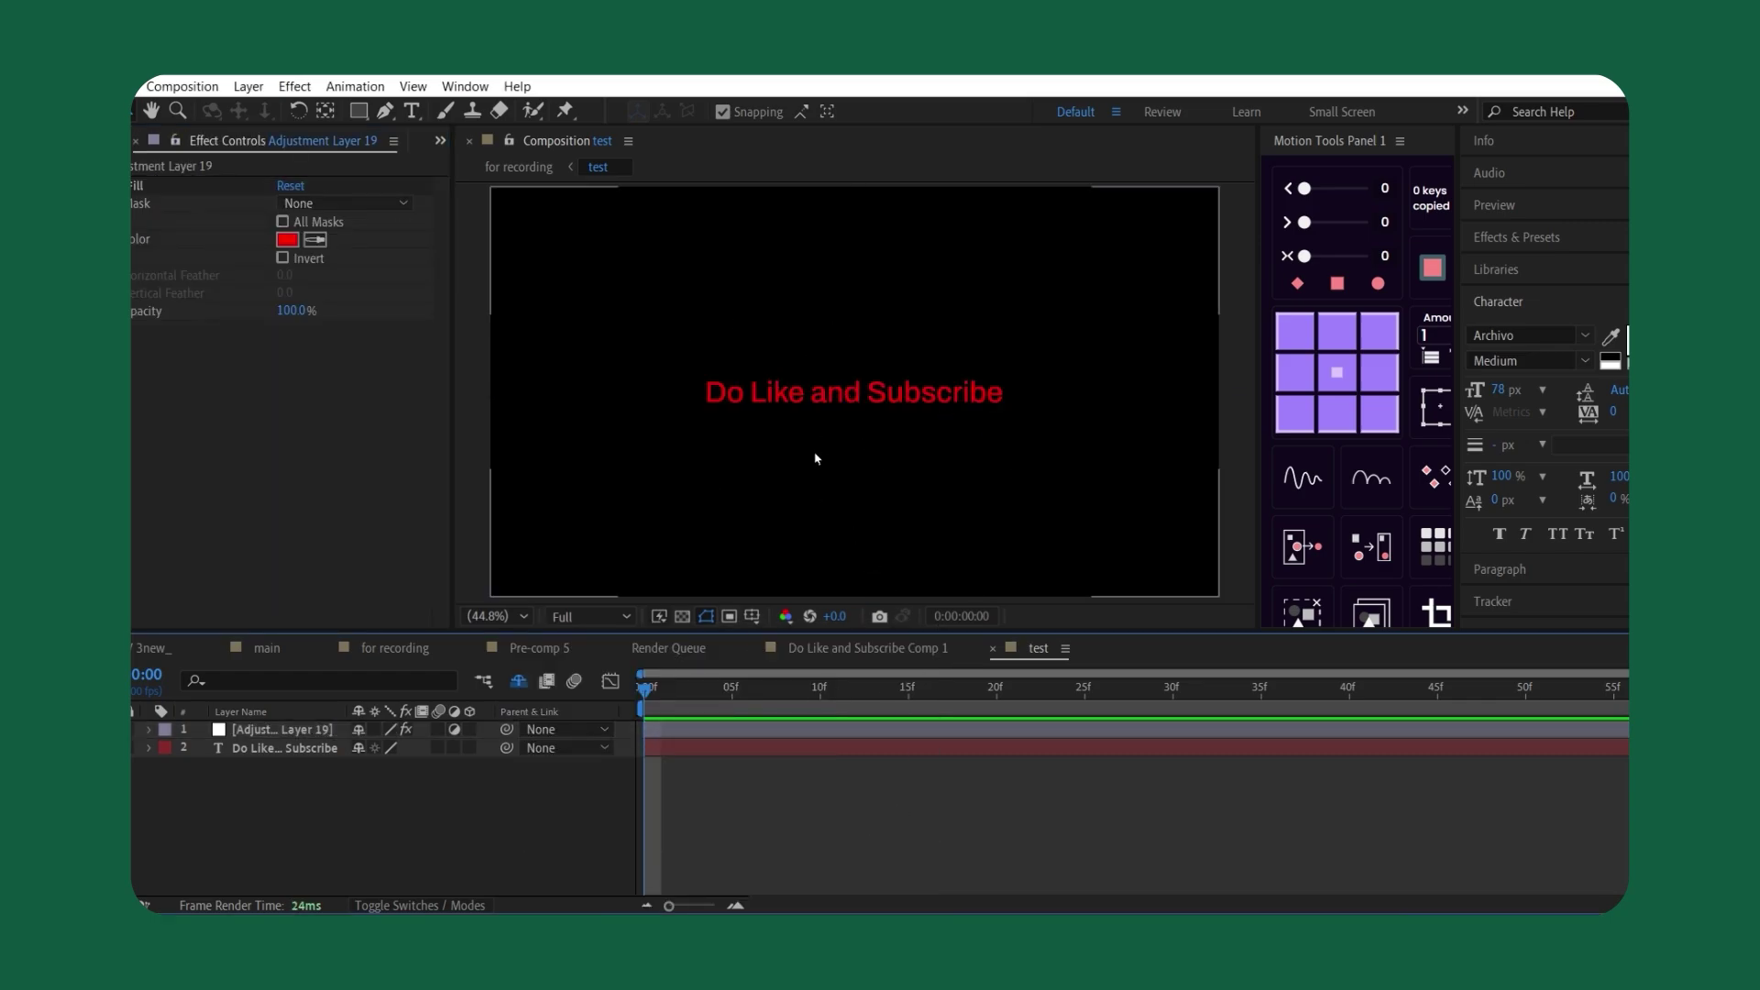
Return to the for recording composition and place the test layer above the for recording_1.avi layer.
key(Tab)
click(707, 777)
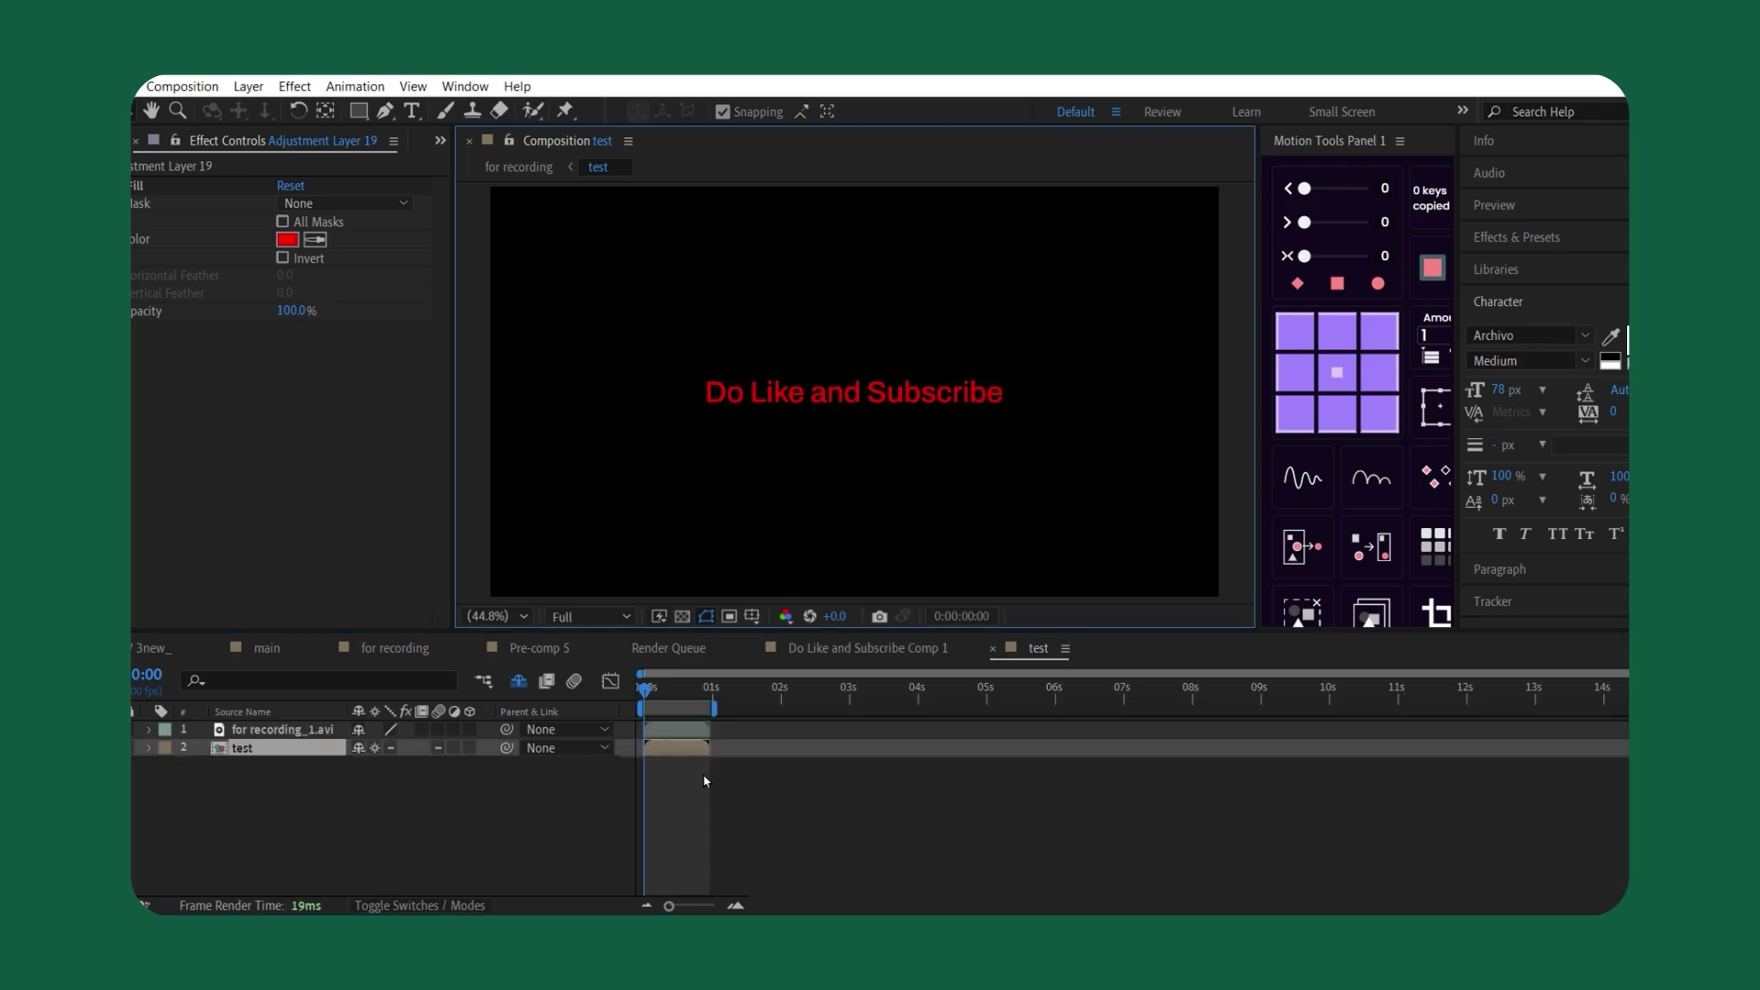
drag(852, 356, 867, 267)
click(707, 843)
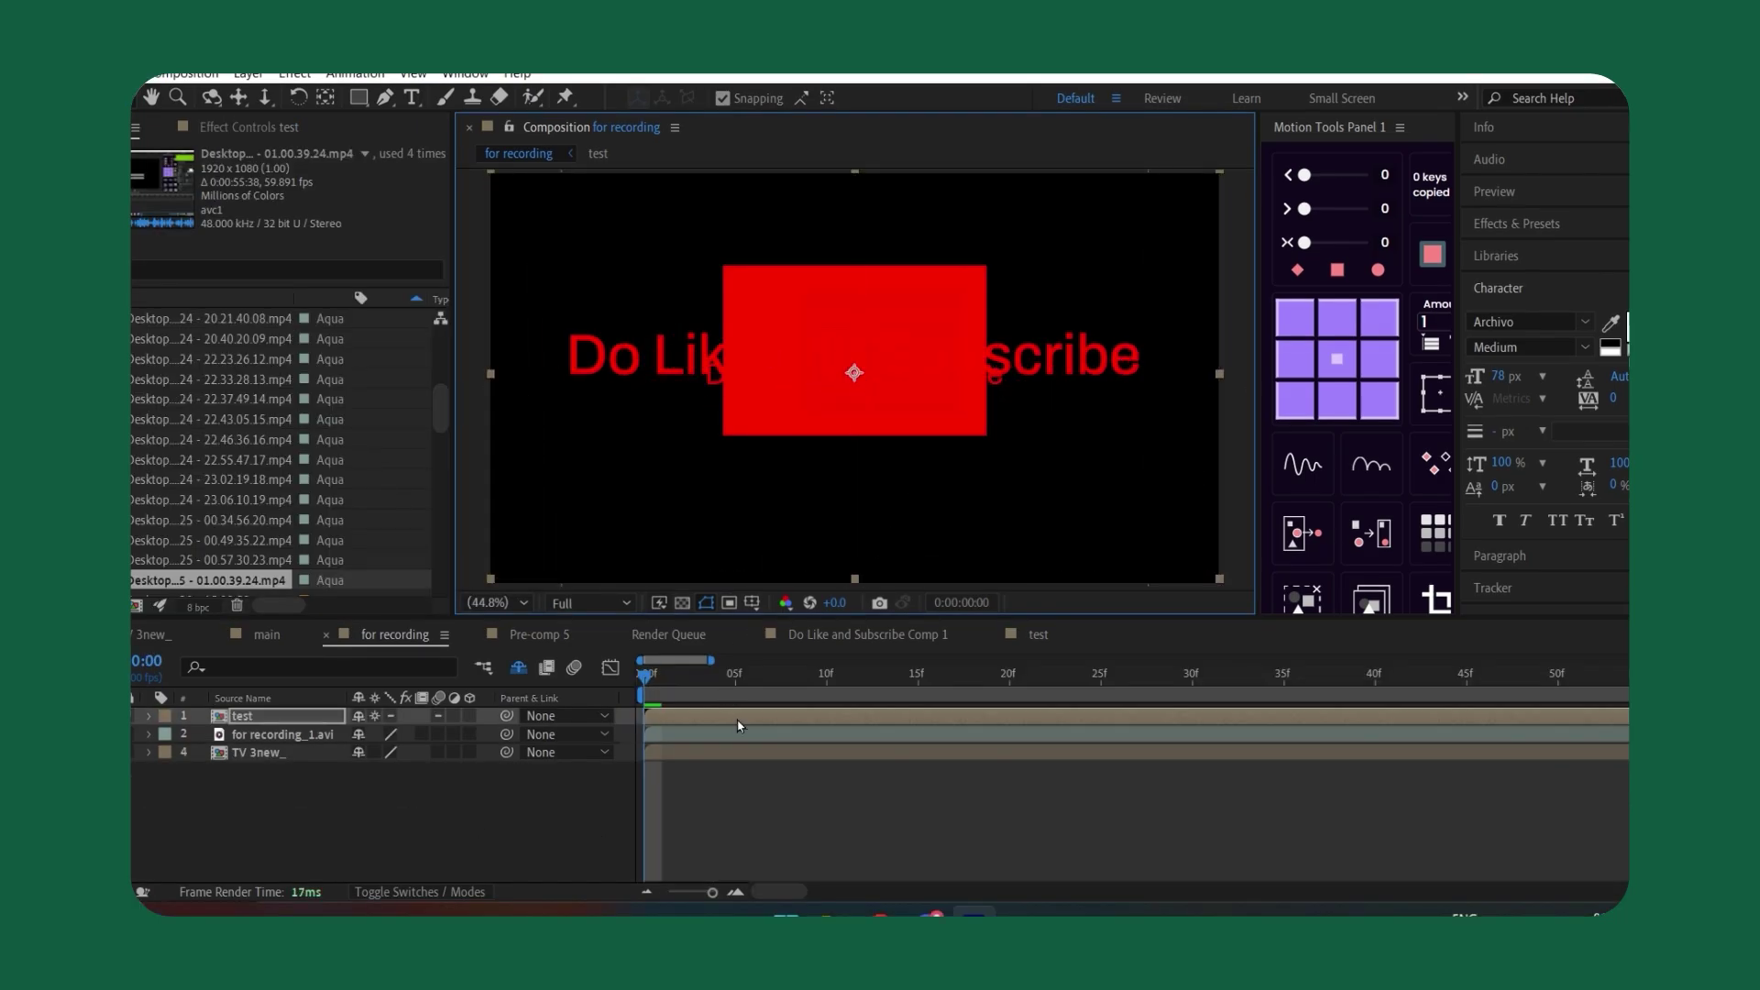
Reopen the test composition, select its adjustment layer to review it, and return to the first frame.
double_click(740, 726)
key(Page_Up)
key(Page_Up)
key(Page_Up)
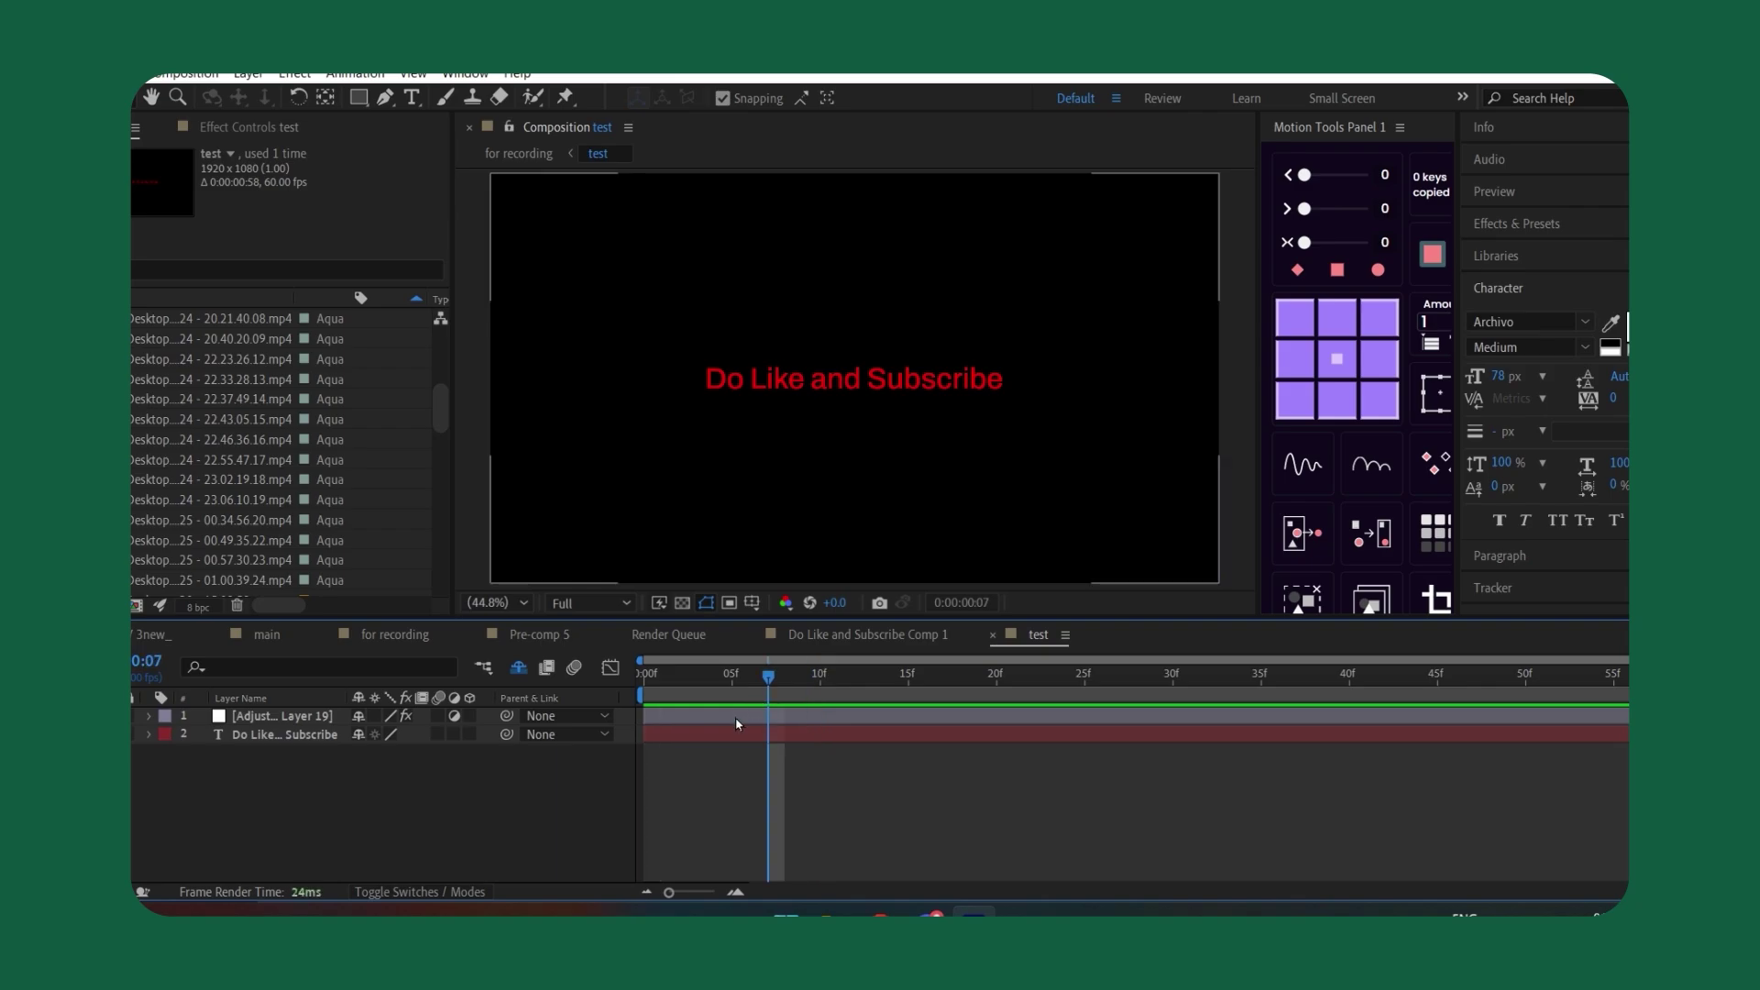
click(740, 721)
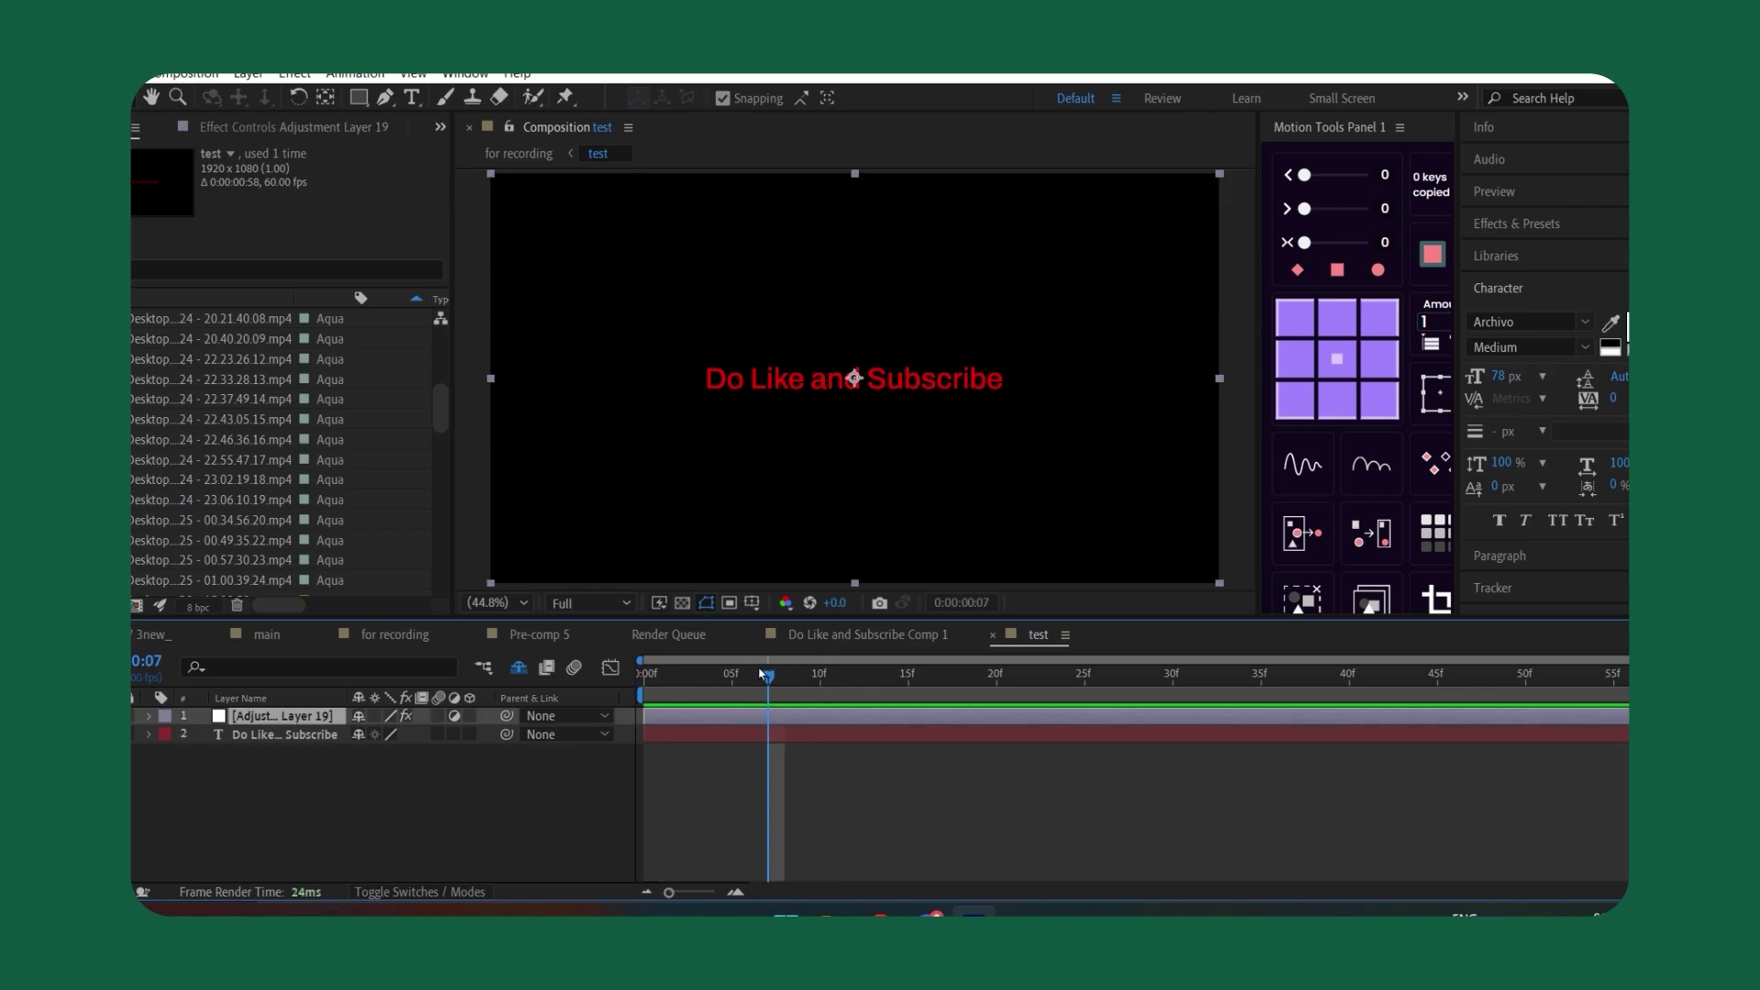
click(648, 676)
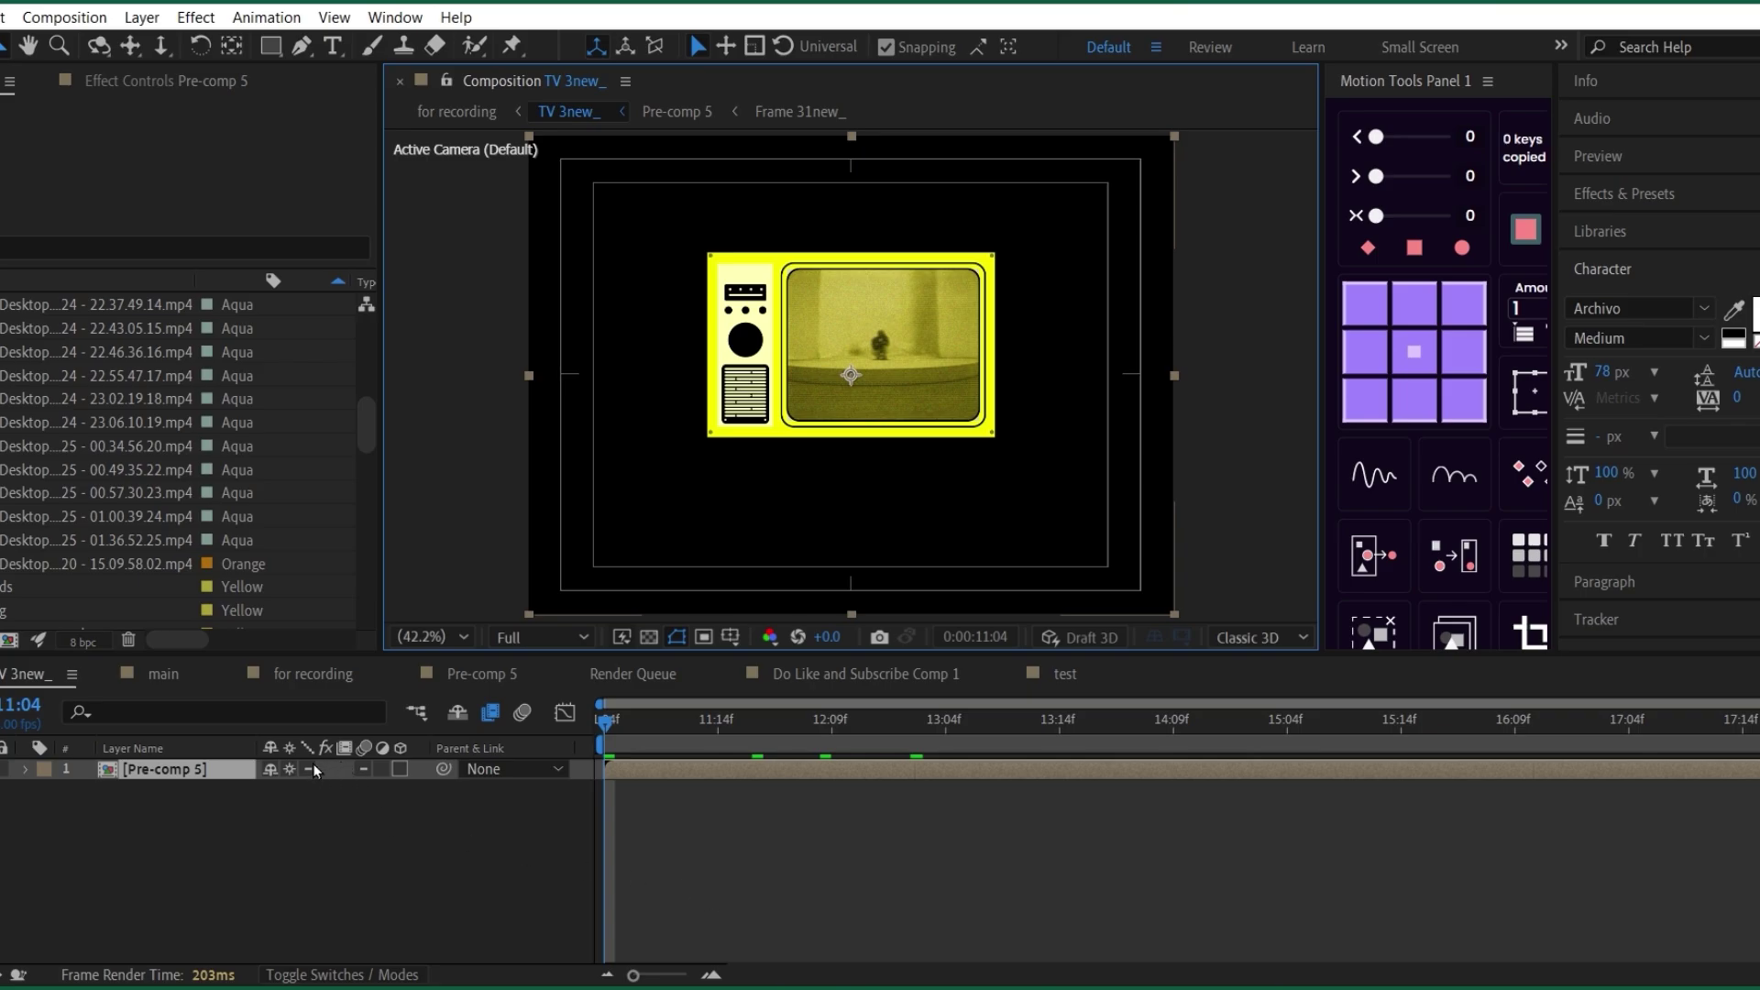
Make the Pre-comp 5 layer 3D in the TV 3new_ composition and parent it to a new null.
click(400, 768)
click(817, 832)
click(728, 774)
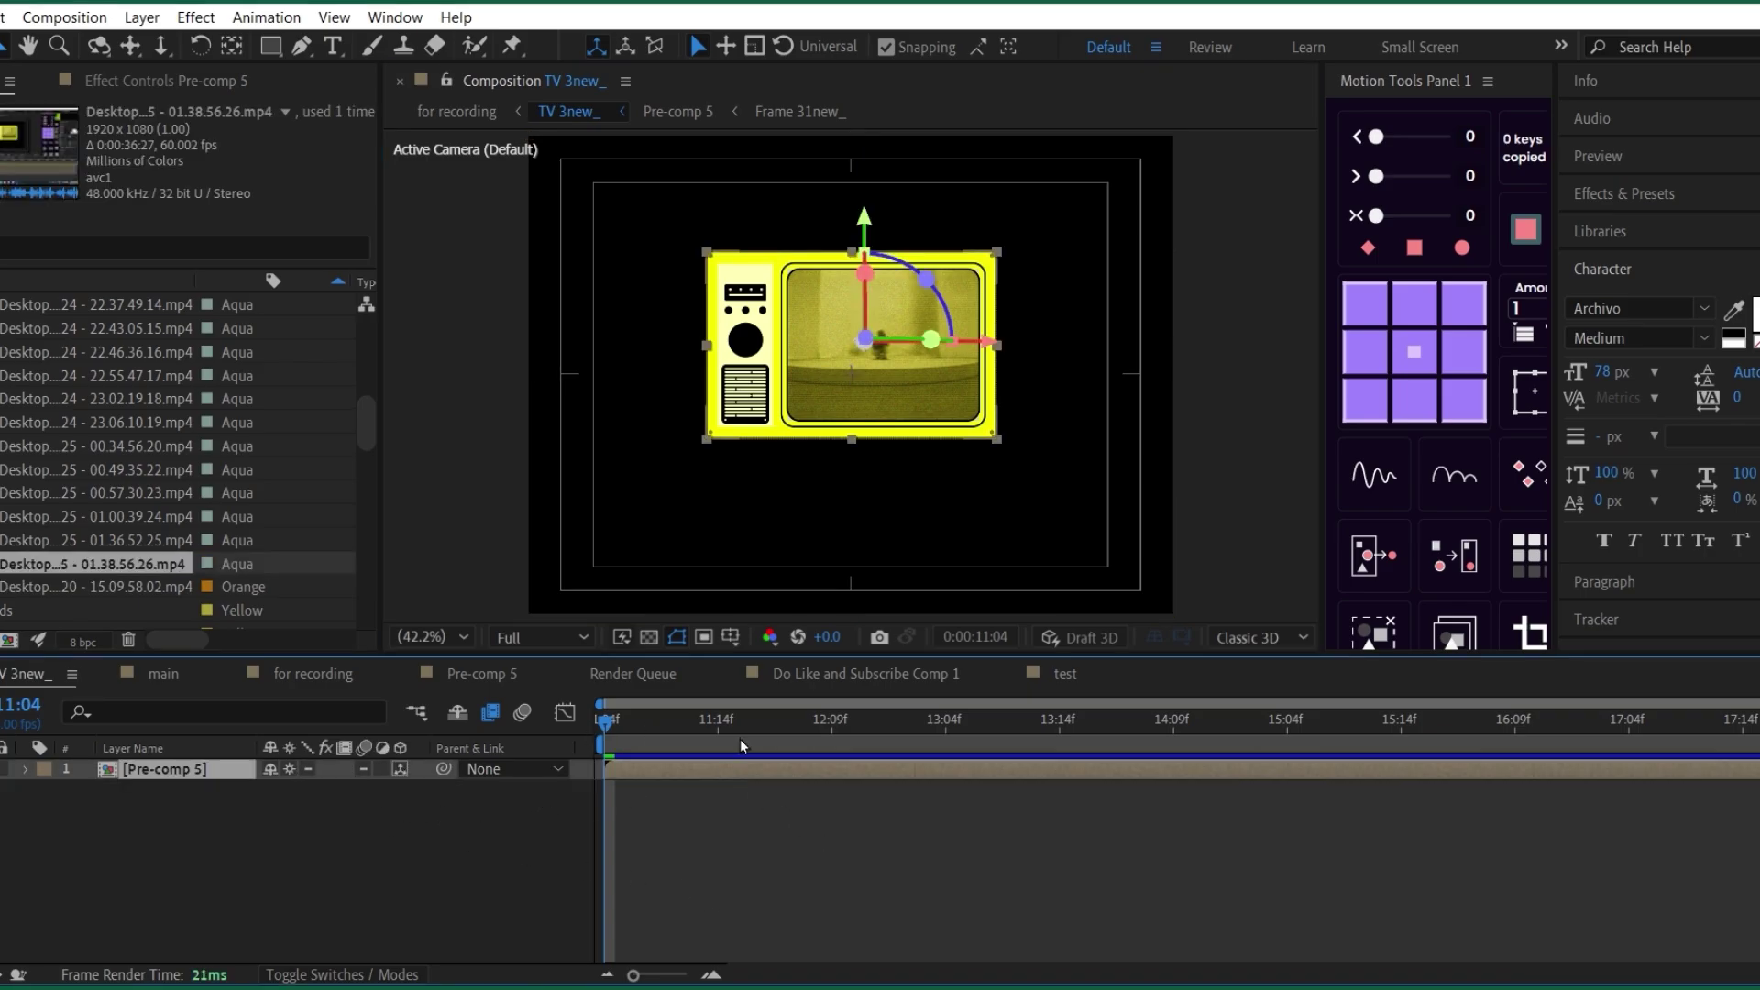
click(1526, 392)
click(687, 768)
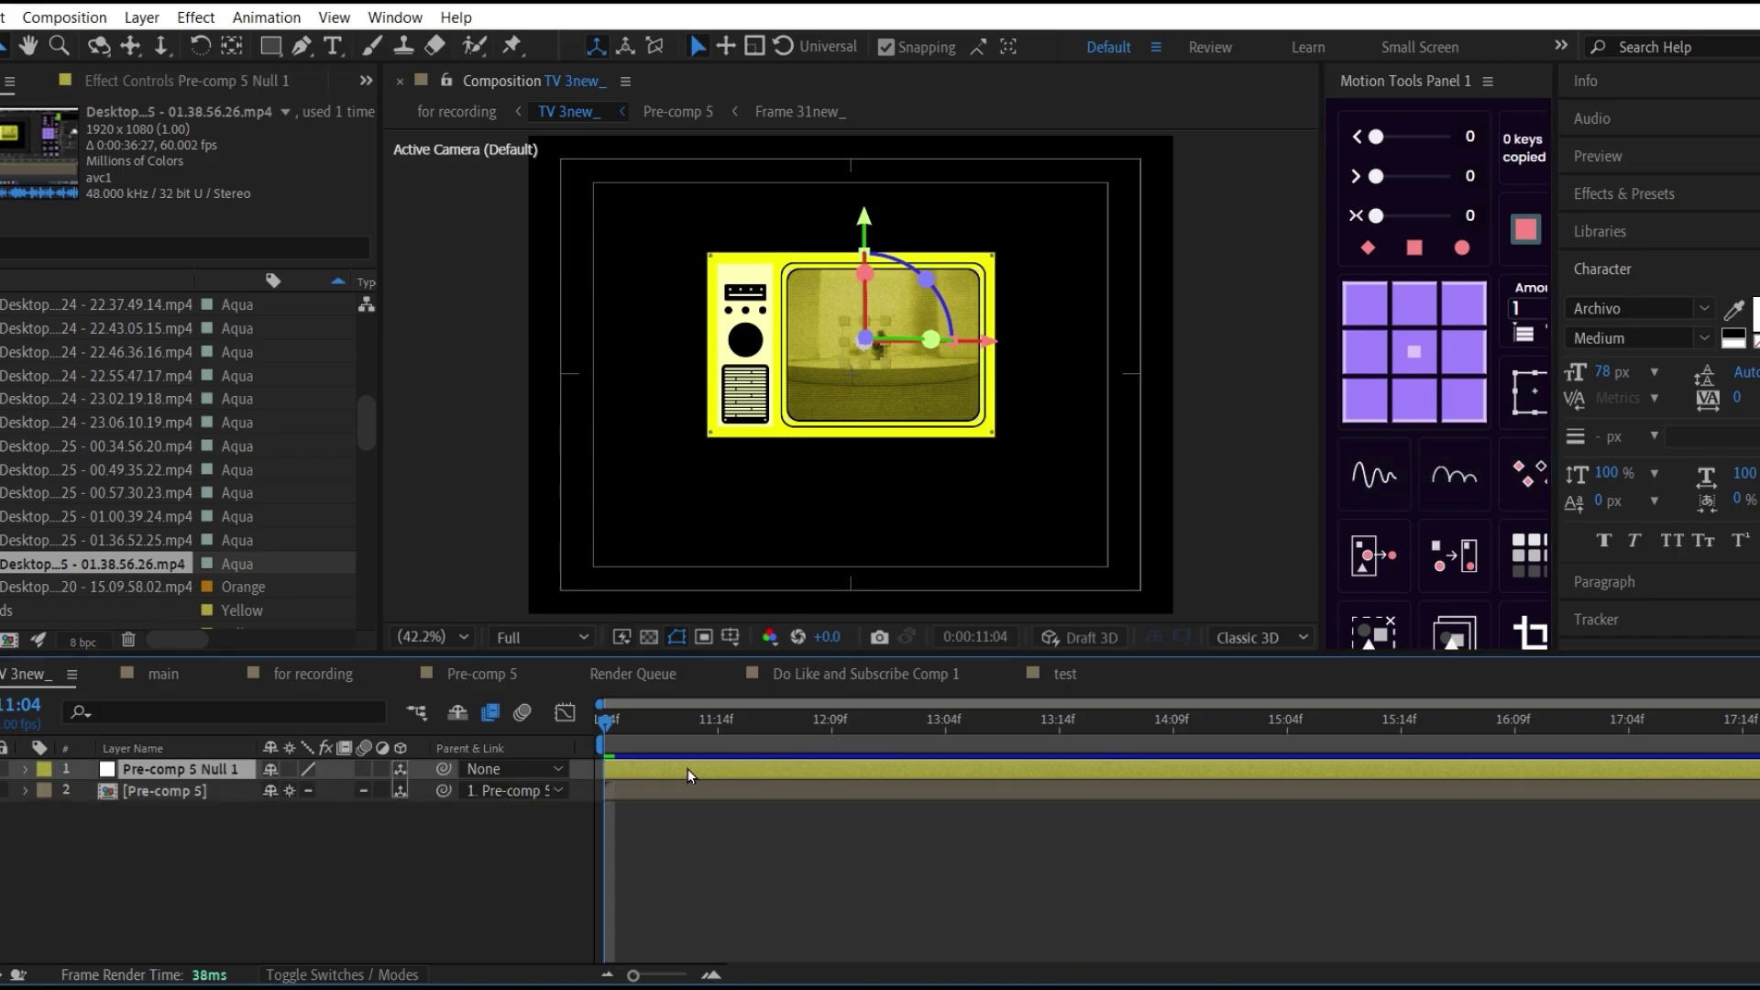
Try rotating the null that controls Pre-comp 5, including 119° around the X axis, and undo the rotations.
key(p)
key(r)
drag(272, 813, 406, 830)
click(281, 831)
key(ctrl+z)
key(ctrl+z)
key(ctrl+z)
key(ctrl+z)
key(ctrl+z)
key(ctrl+z)
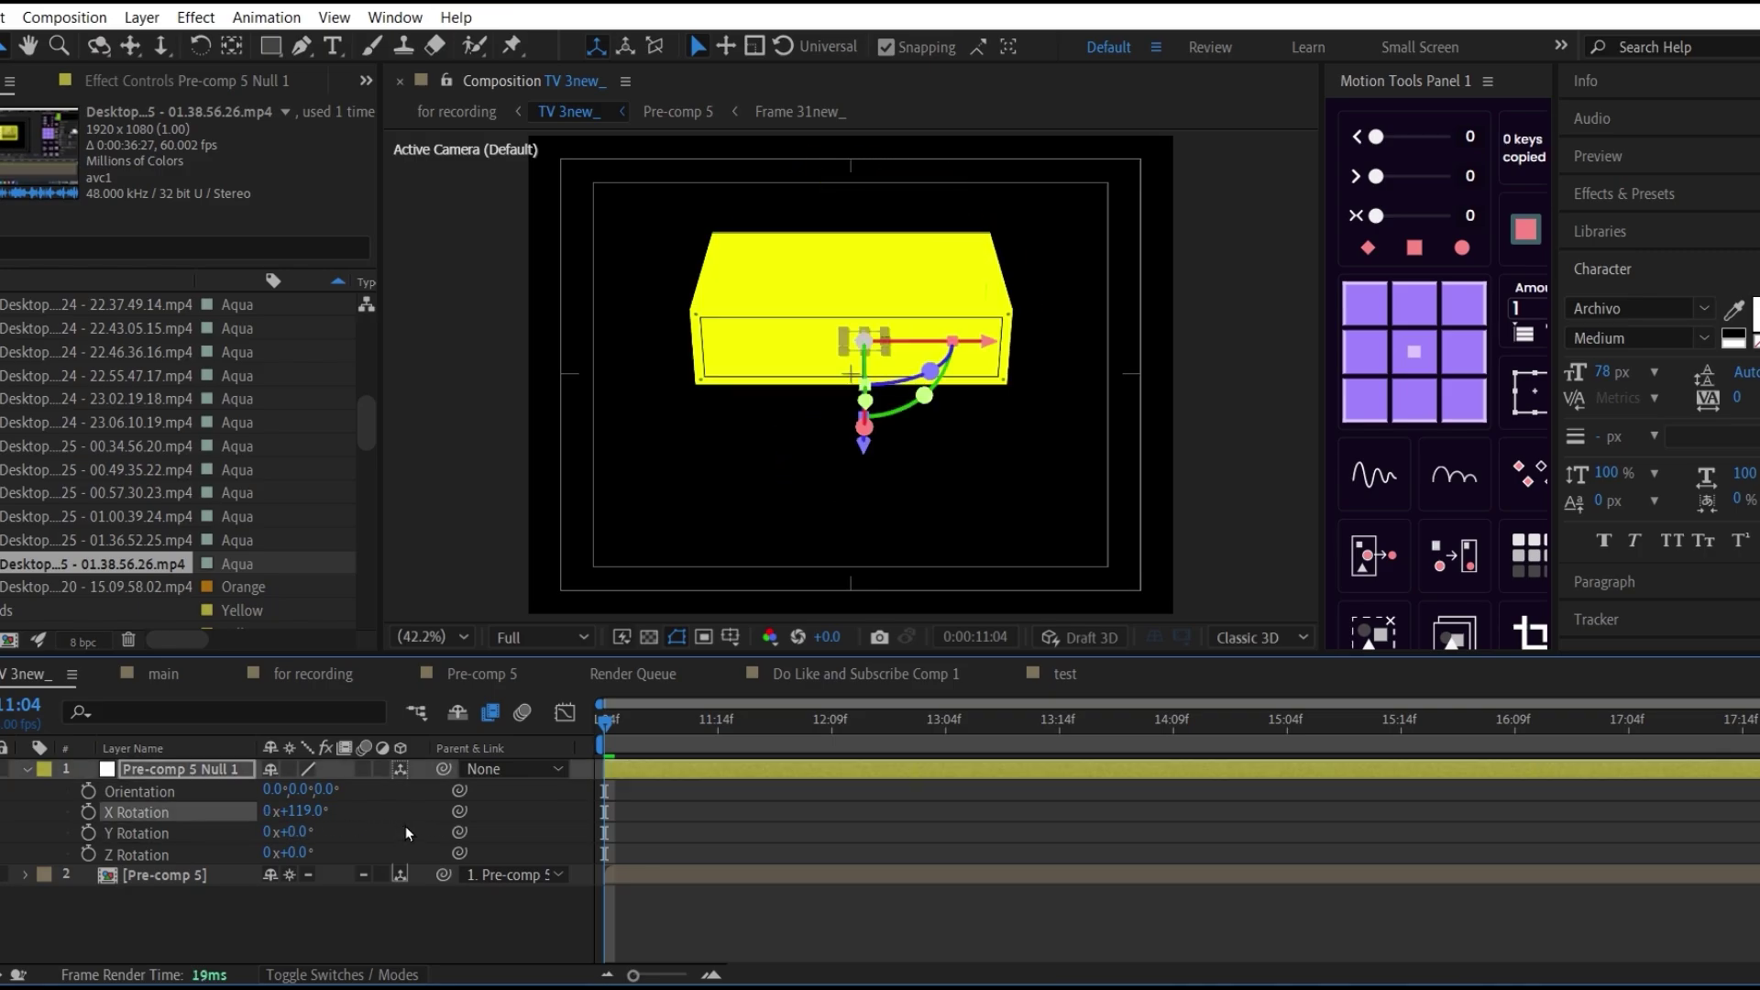
Duplicate the Pre-comp 5 layer twice and apply Hue/Saturation with a Master Hue of 119° to the middle copy.
key(ctrl+d)
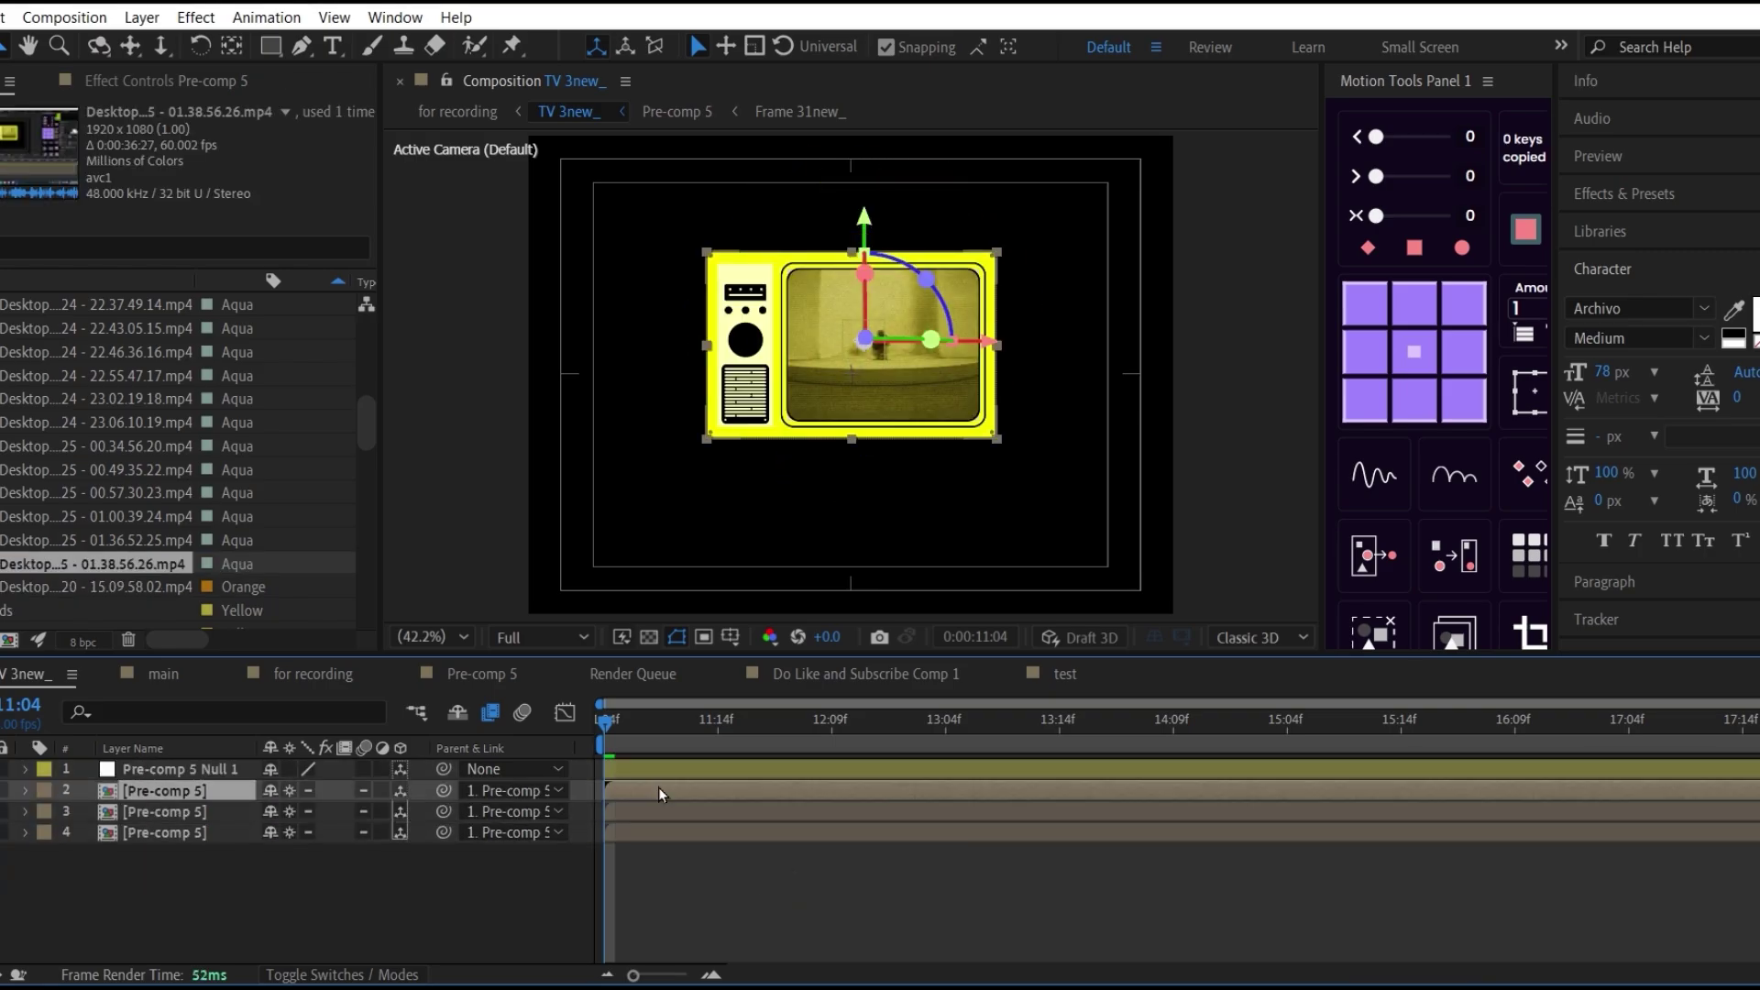
click(658, 808)
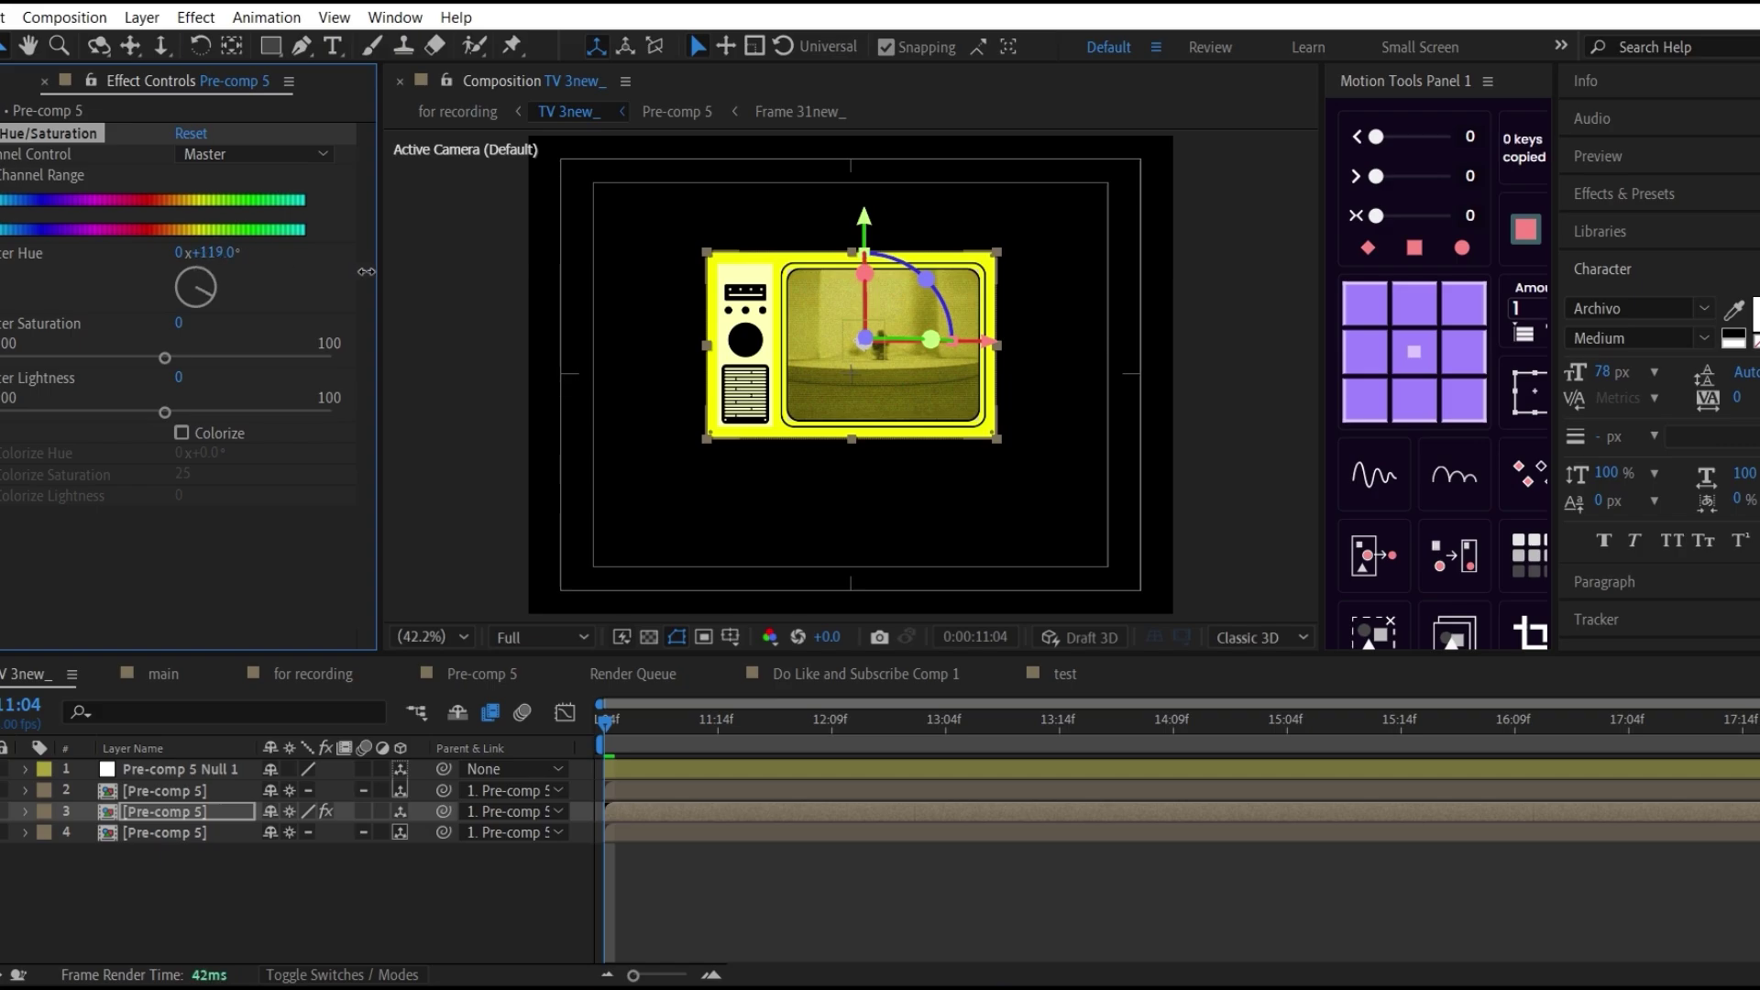
Move the recolored TV copy below the original and another copy above it, and give the upper one a red Hue/Saturation tint.
drag(864, 218, 882, 423)
drag(875, 275, 873, 73)
scroll(861, 367, down, 2)
key(ctrl+space)
key(ctrl+v)
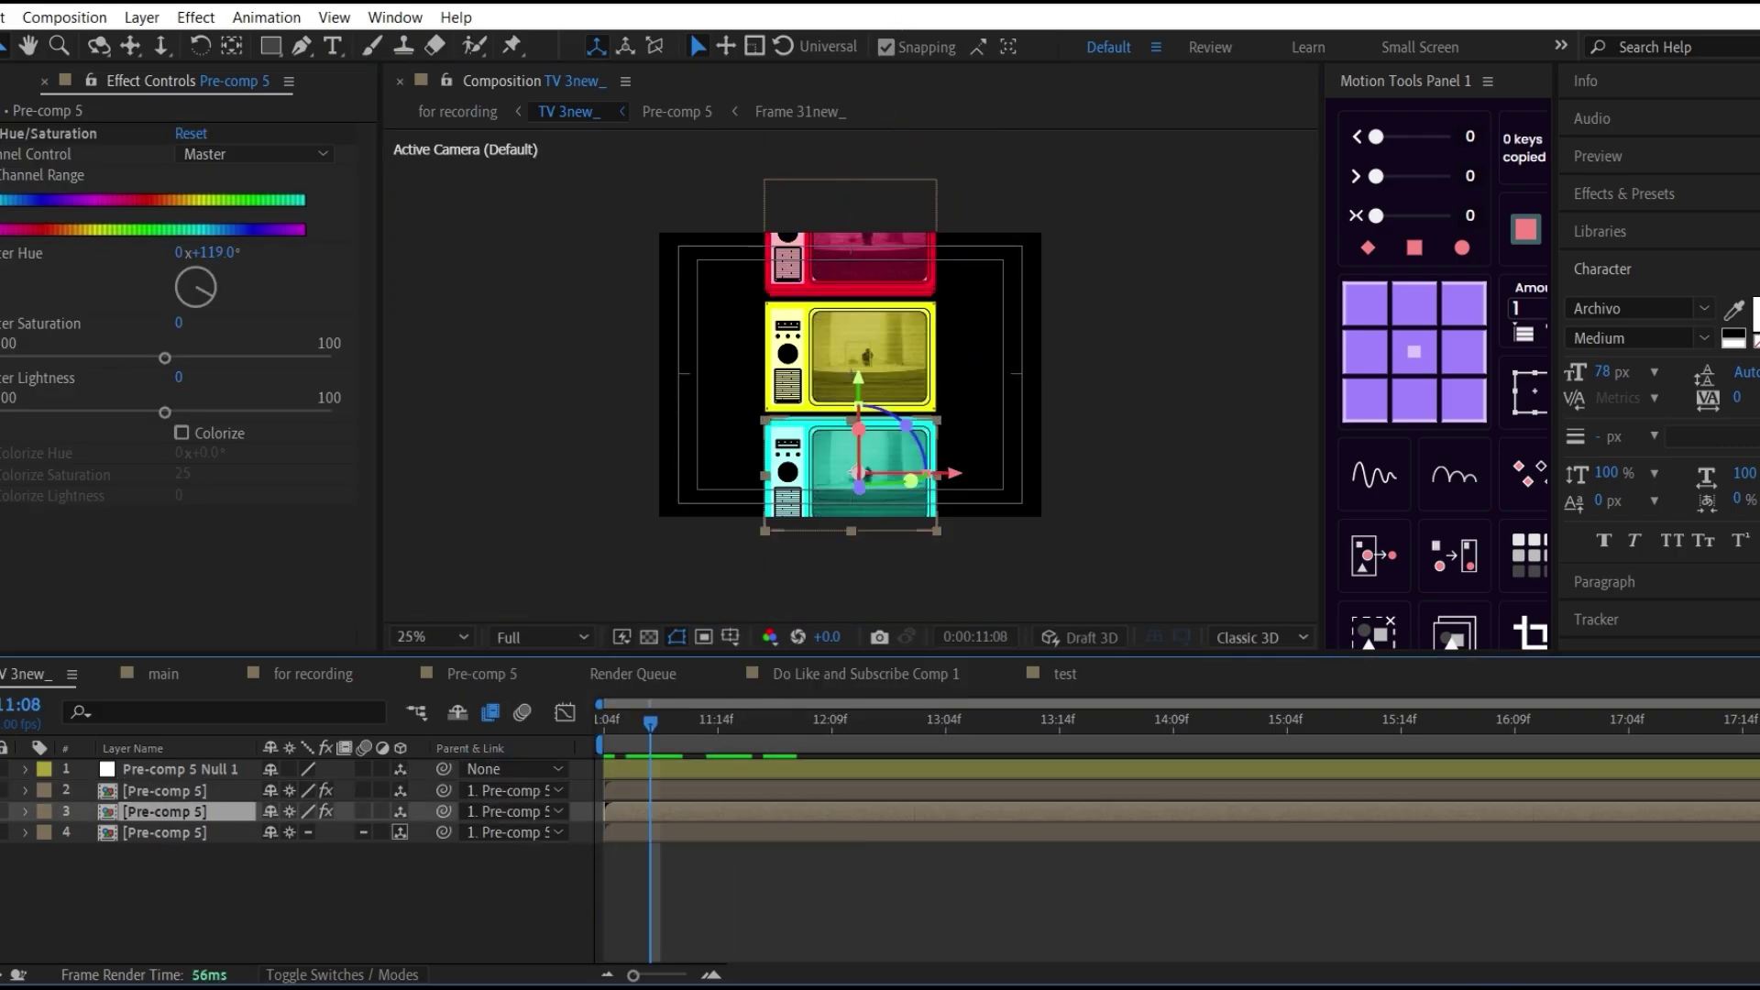